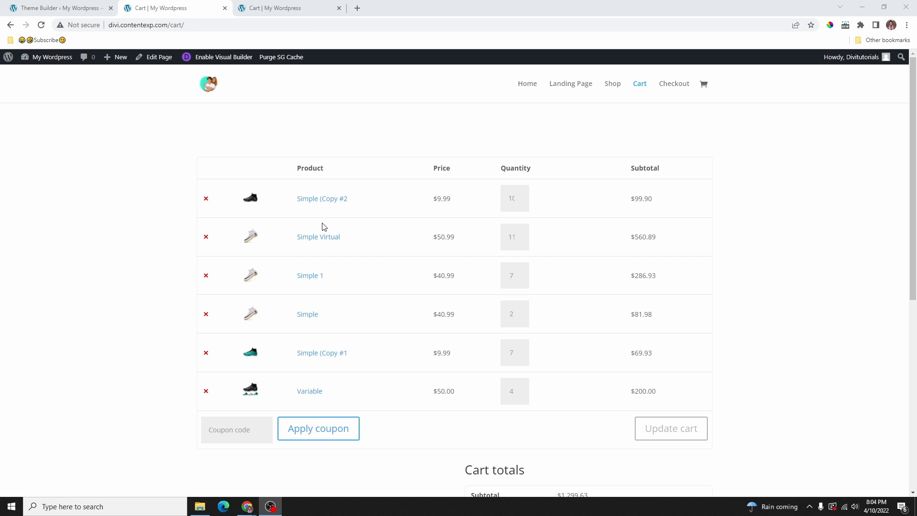
Step: Compare the default cart page with the styled Cart page and the Products shop page
{"action": "left_click", "coordinate": [273, 8]}
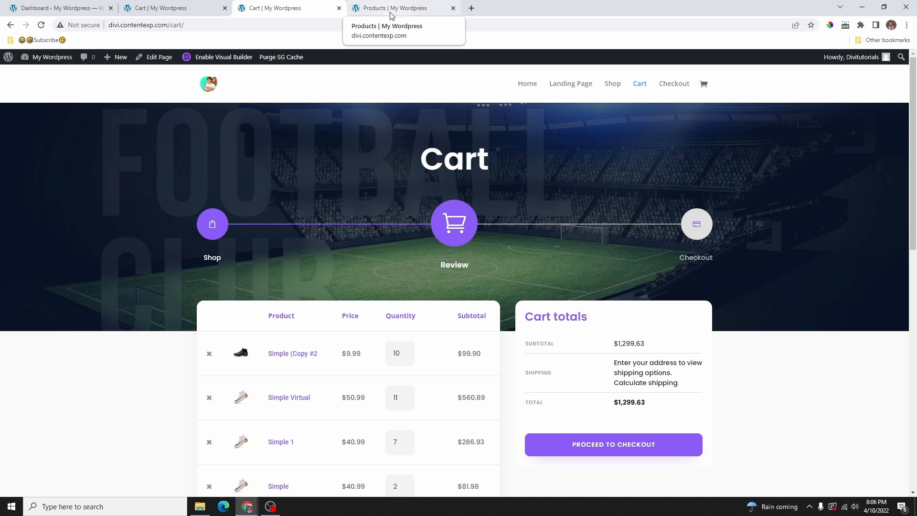
{"action": "left_click", "coordinate": [391, 10]}
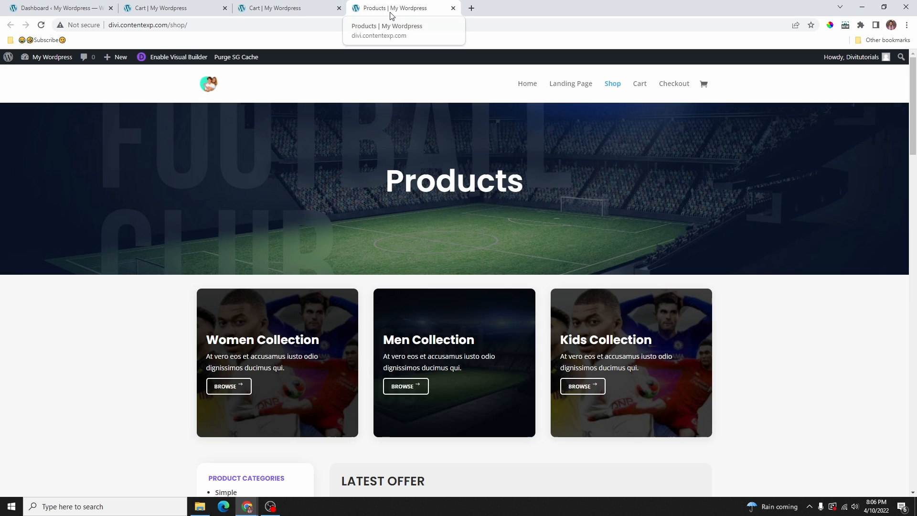
{"action": "scroll", "coordinate": [498, 253], "scroll_direction": "down", "scroll_amount": 3}
{"action": "scroll", "coordinate": [479, 241], "scroll_direction": "down", "scroll_amount": 7}
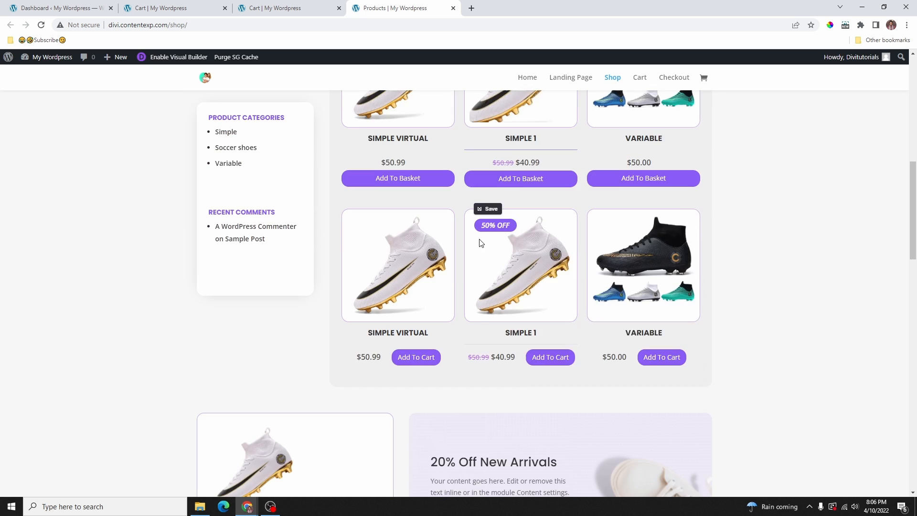
{"action": "scroll", "coordinate": [474, 230], "scroll_direction": "up", "scroll_amount": 5}
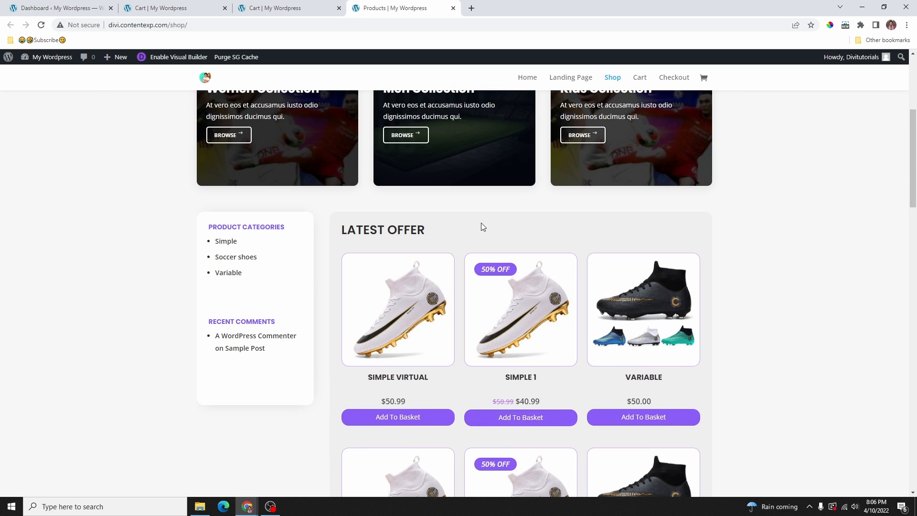
{"action": "left_click", "coordinate": [158, 7]}
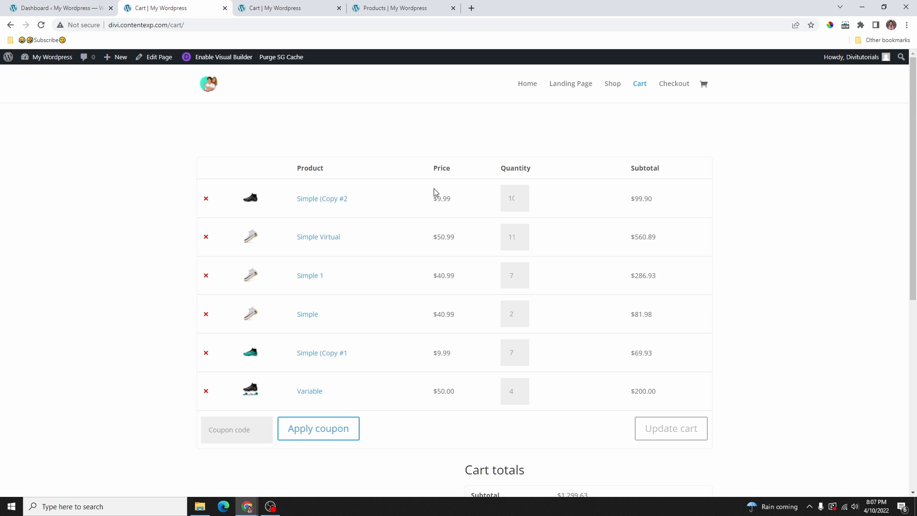
Step: Open the Divi Theme Builder from the WordPress dashboard
{"action": "left_click", "coordinate": [69, 5]}
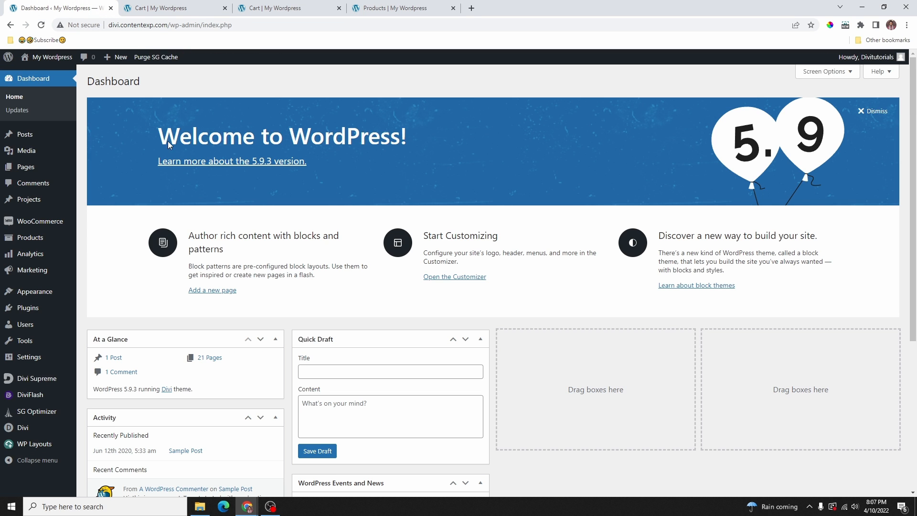
{"action": "scroll", "coordinate": [40, 202], "scroll_direction": "down", "scroll_amount": 1}
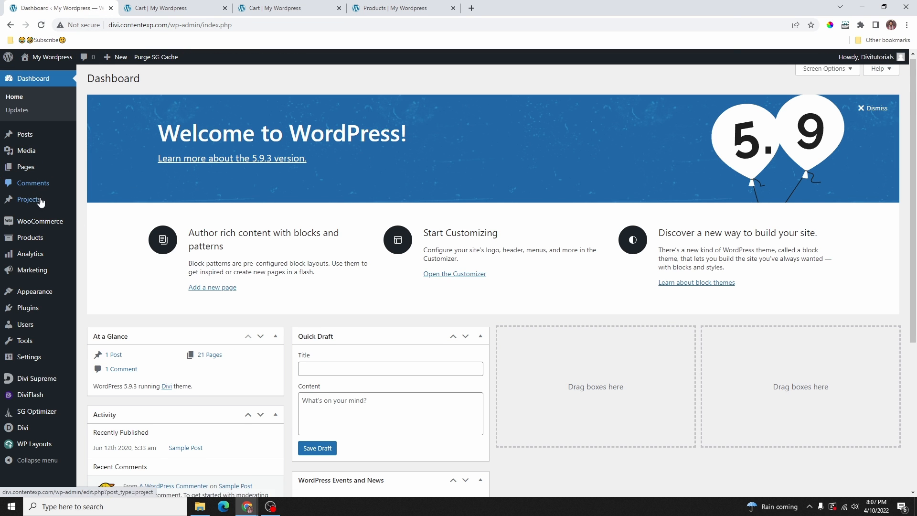
{"action": "scroll", "coordinate": [41, 202], "scroll_direction": "down", "scroll_amount": 2}
{"action": "mouse_move", "coordinate": [10, 429]}
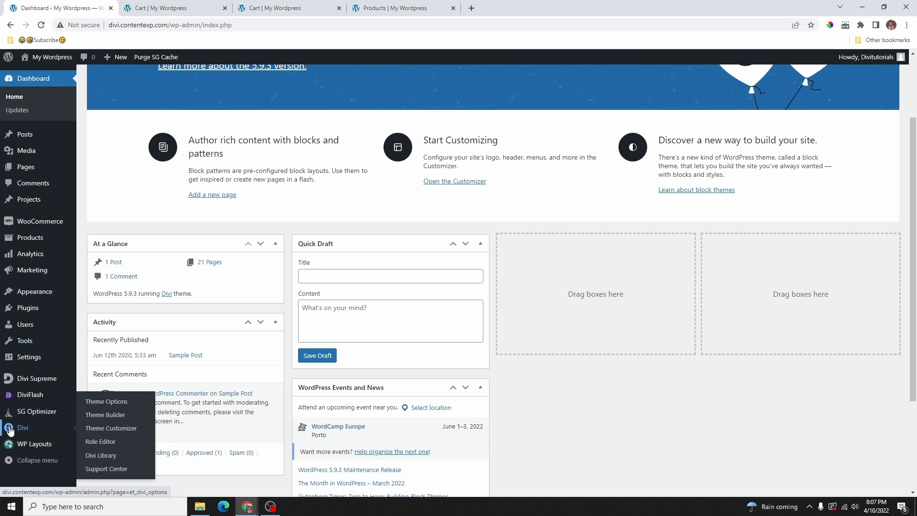
{"action": "left_click", "coordinate": [104, 415]}
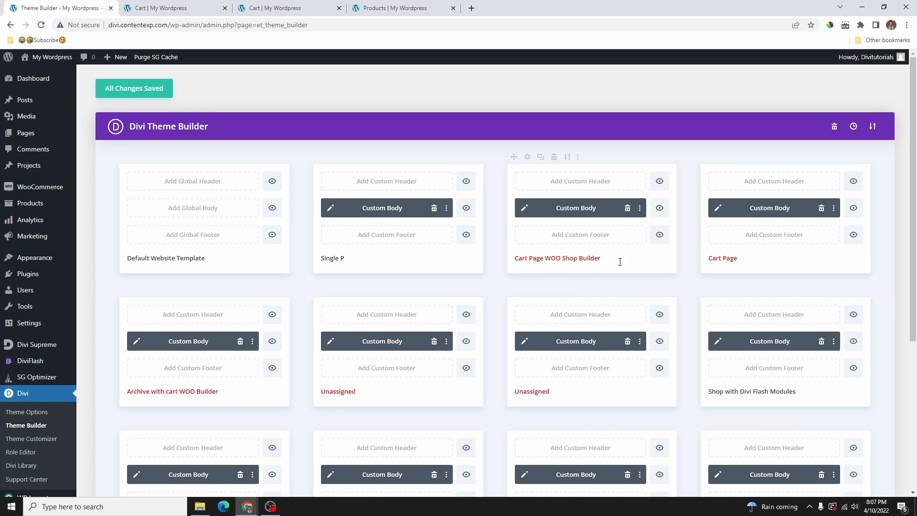
Step: Create a new template assigned to the WooCommerce Cart page and start building its custom body from scratch
{"action": "scroll", "coordinate": [620, 262], "scroll_direction": "down", "scroll_amount": 3}
{"action": "scroll", "coordinate": [521, 286], "scroll_direction": "up", "scroll_amount": 3}
{"action": "scroll", "coordinate": [513, 282], "scroll_direction": "down", "scroll_amount": 5}
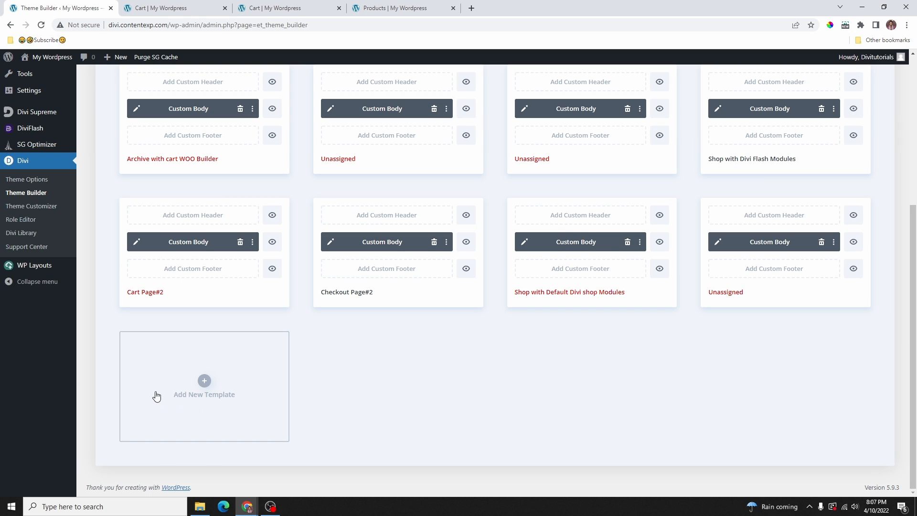
{"action": "left_click", "coordinate": [204, 382]}
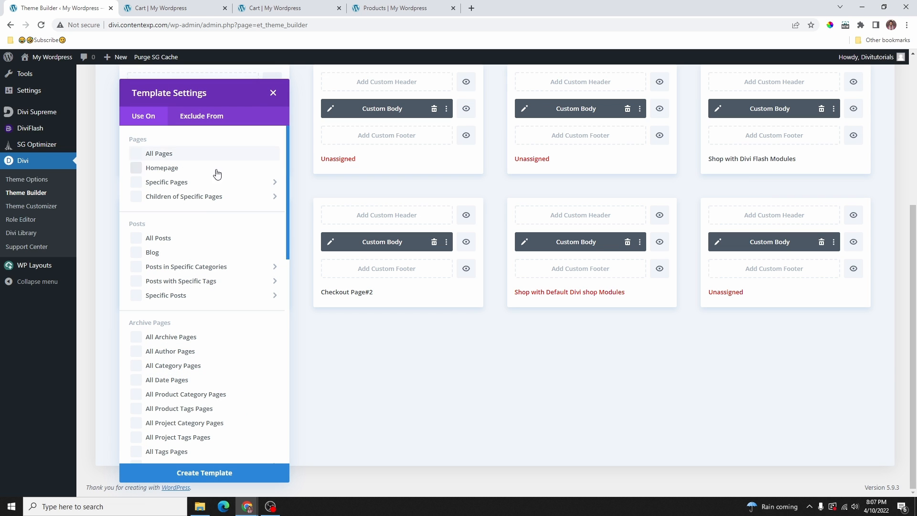
{"action": "scroll", "coordinate": [180, 364], "scroll_direction": "down", "scroll_amount": 4}
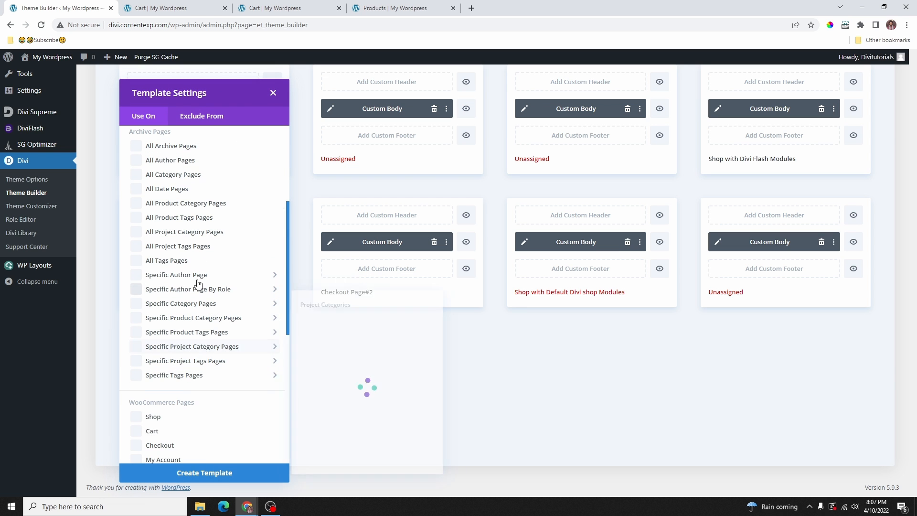
{"action": "scroll", "coordinate": [157, 286], "scroll_direction": "down", "scroll_amount": 2}
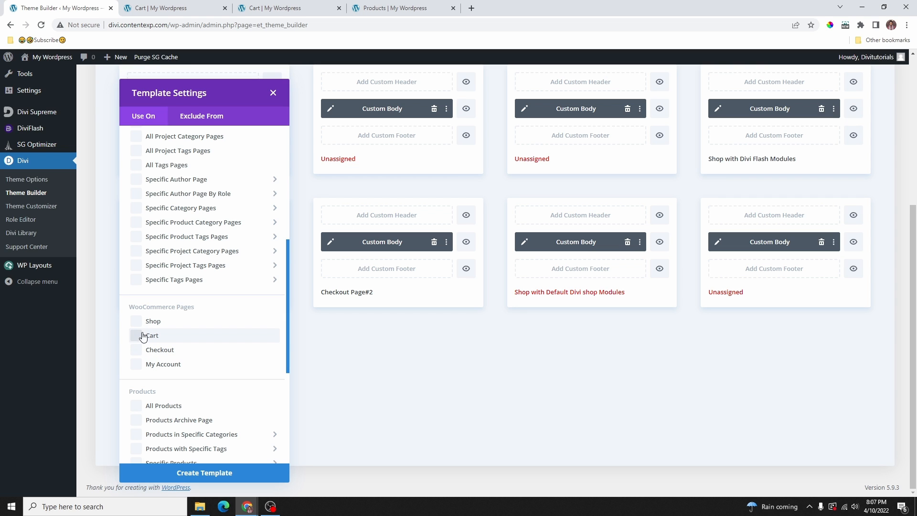
{"action": "left_click", "coordinate": [193, 474]}
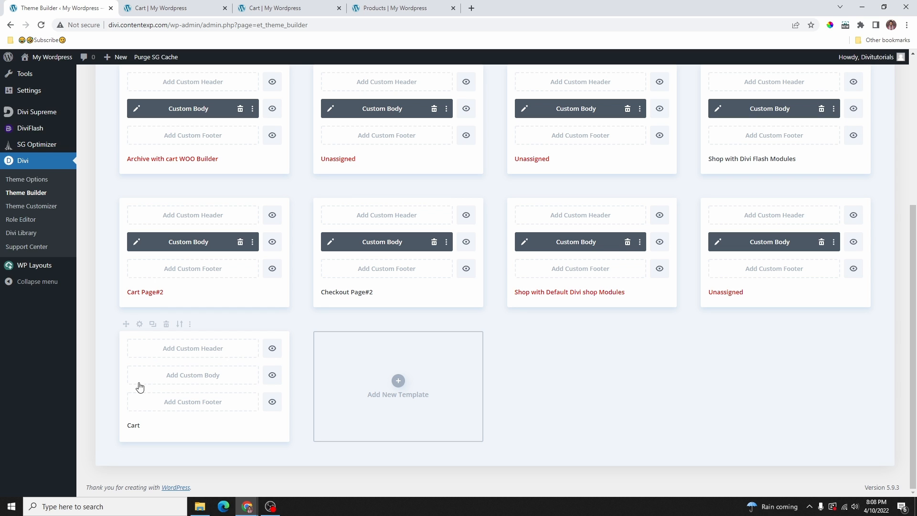
{"action": "left_click", "coordinate": [194, 381]}
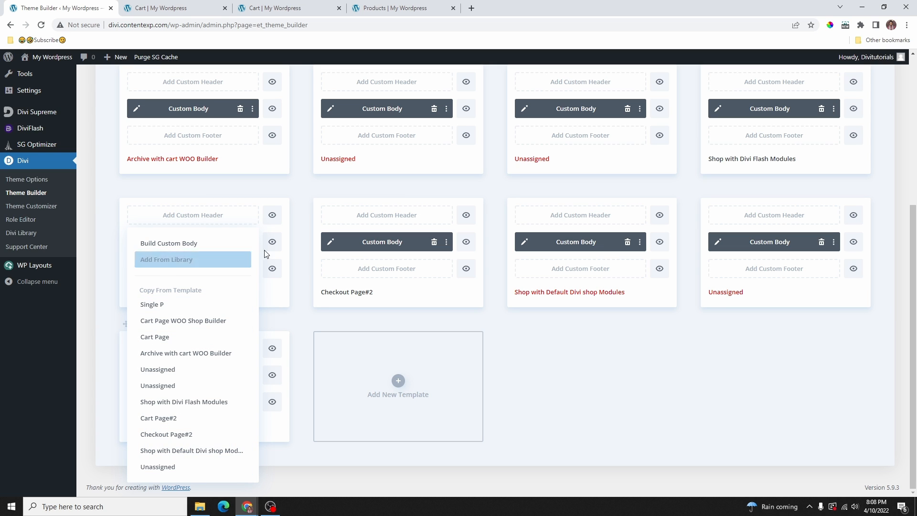
{"action": "left_click", "coordinate": [172, 245]}
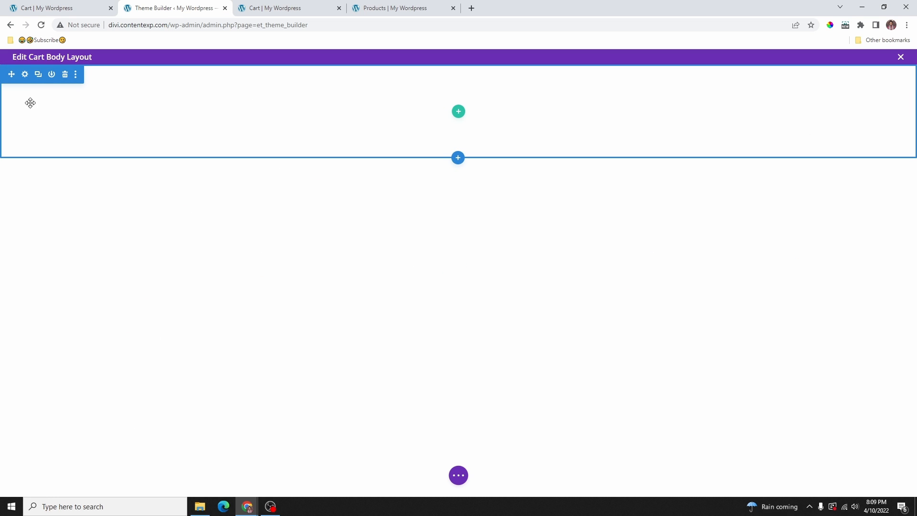
Step: Set the empty section's background image to football-bg.jpg from the media library
{"action": "left_click", "coordinate": [26, 77]}
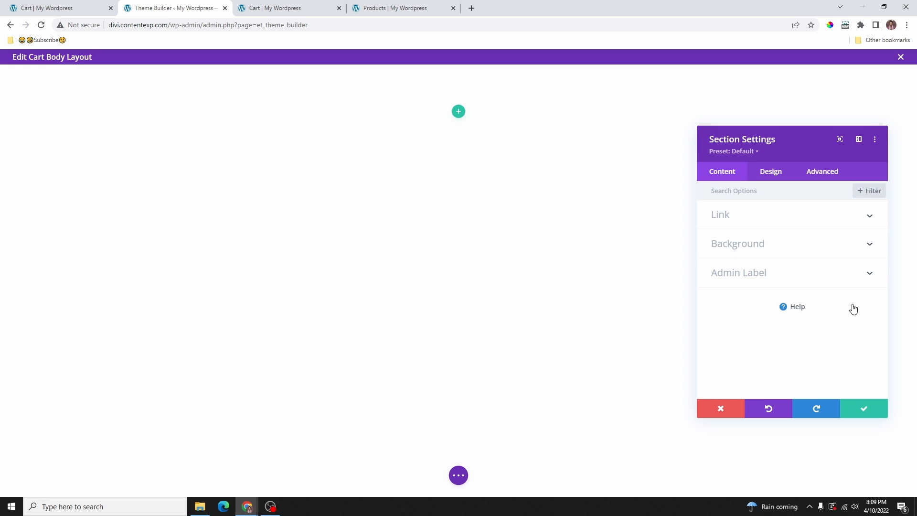
{"action": "left_click", "coordinate": [738, 250]}
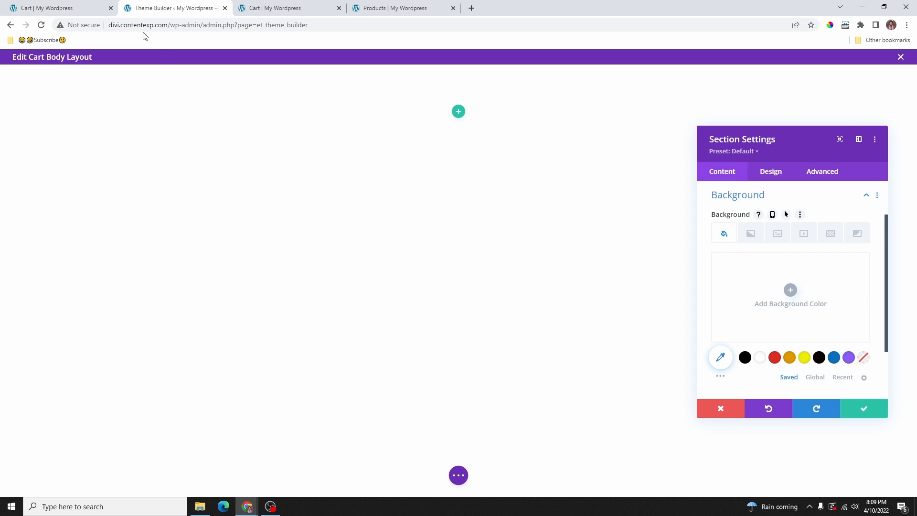
{"action": "left_click", "coordinate": [82, 8]}
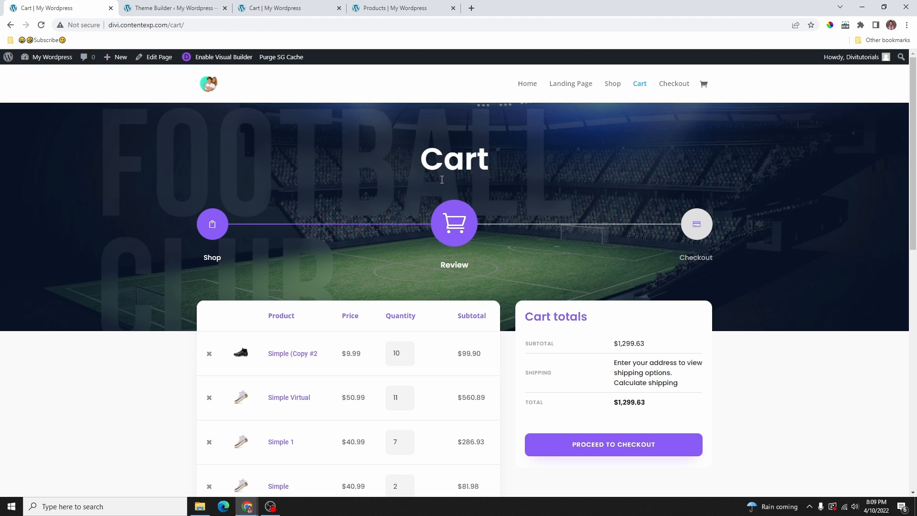
{"action": "left_click", "coordinate": [170, 6]}
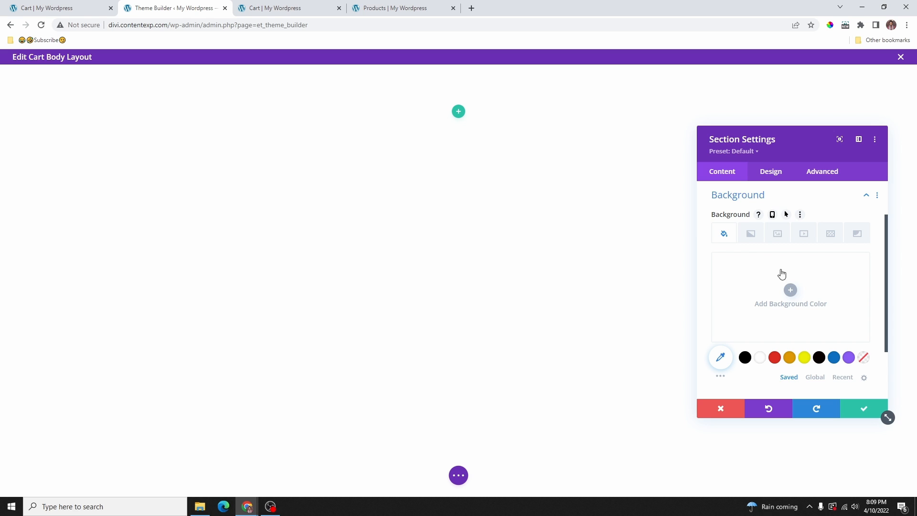
{"action": "left_click", "coordinate": [779, 236]}
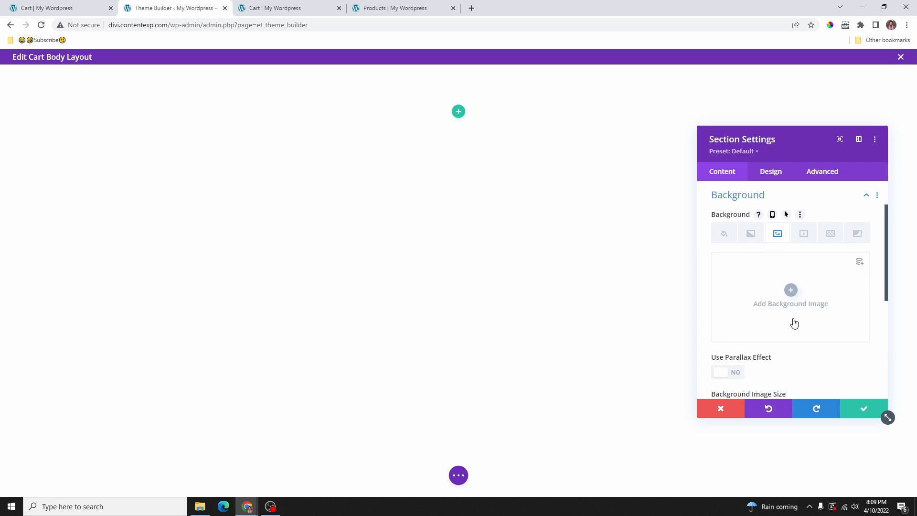
{"action": "left_click", "coordinate": [791, 293]}
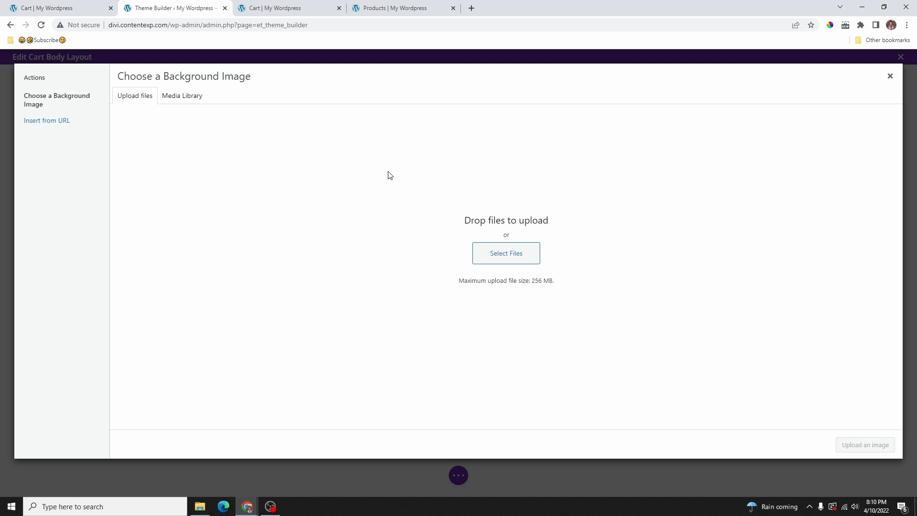
{"action": "left_click", "coordinate": [161, 102]}
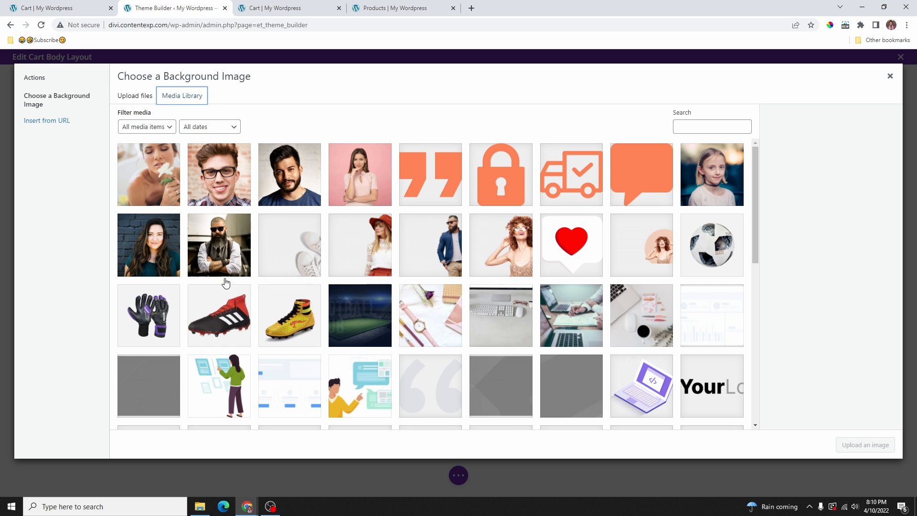
{"action": "left_click", "coordinate": [356, 322]}
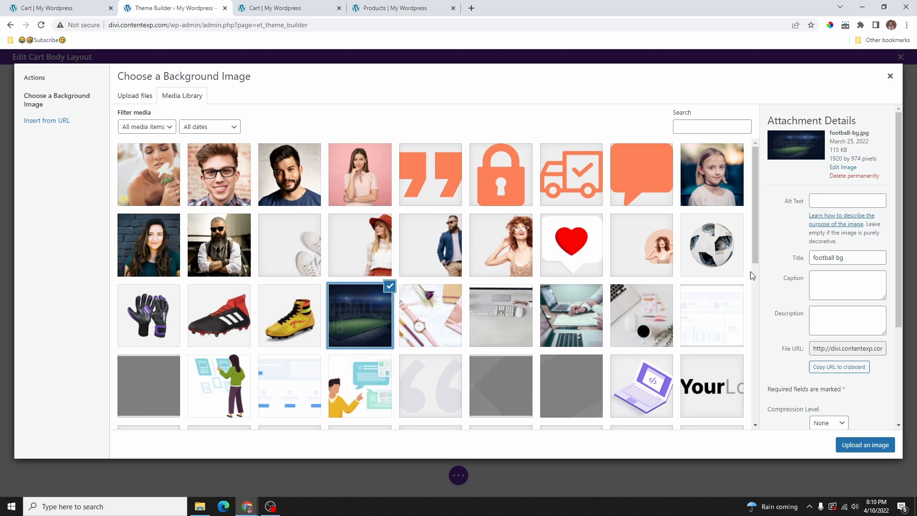
{"action": "left_click", "coordinate": [868, 446]}
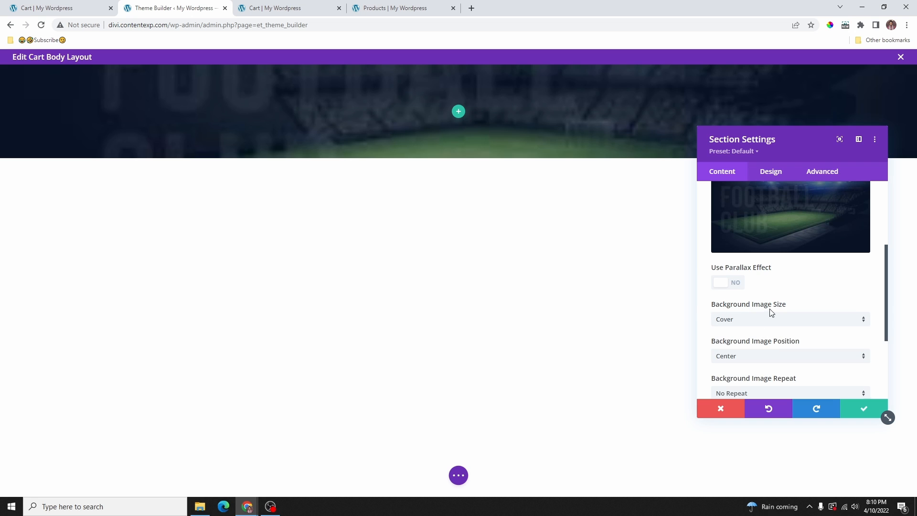
Step: Set the section's background image blend to Overlay
{"action": "scroll", "coordinate": [757, 335], "scroll_direction": "down", "scroll_amount": 2}
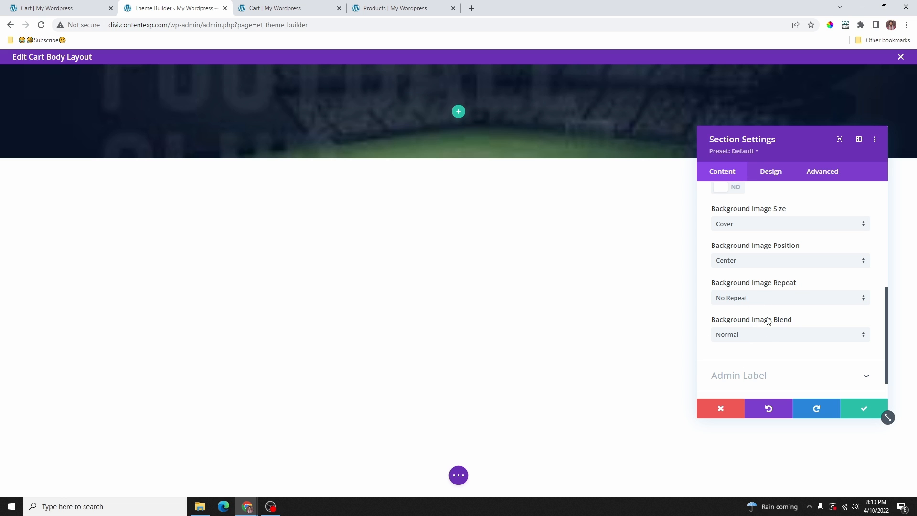
{"action": "left_click", "coordinate": [766, 337]}
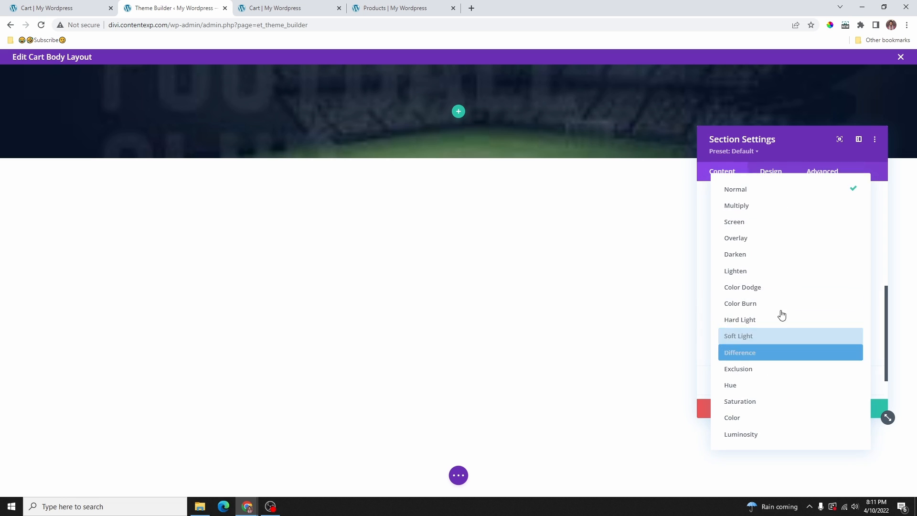
{"action": "left_click", "coordinate": [755, 240]}
Step: Give the section a black background color with 0.21 opacity, rgba(0,0,0,0.21)
{"action": "scroll", "coordinate": [768, 299], "scroll_direction": "down", "scroll_amount": 1}
{"action": "scroll", "coordinate": [745, 302], "scroll_direction": "up", "scroll_amount": 3}
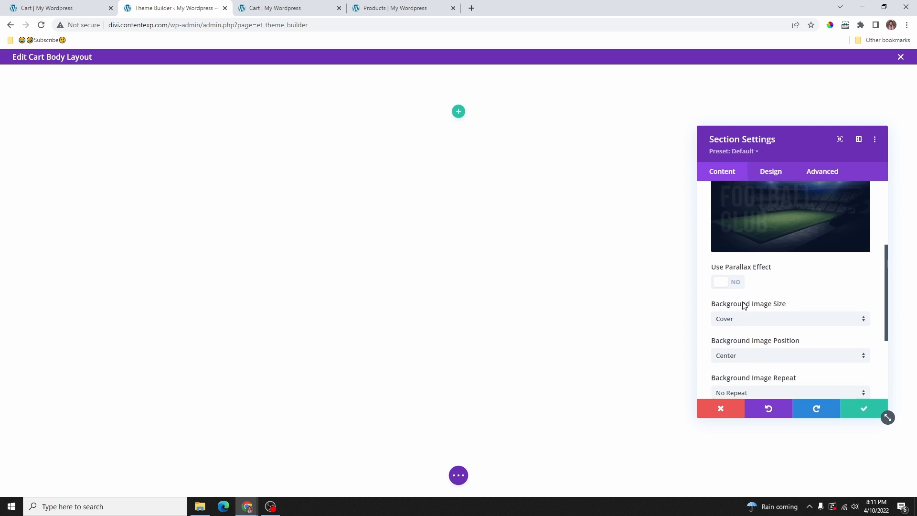
{"action": "scroll", "coordinate": [731, 311], "scroll_direction": "up", "scroll_amount": 3}
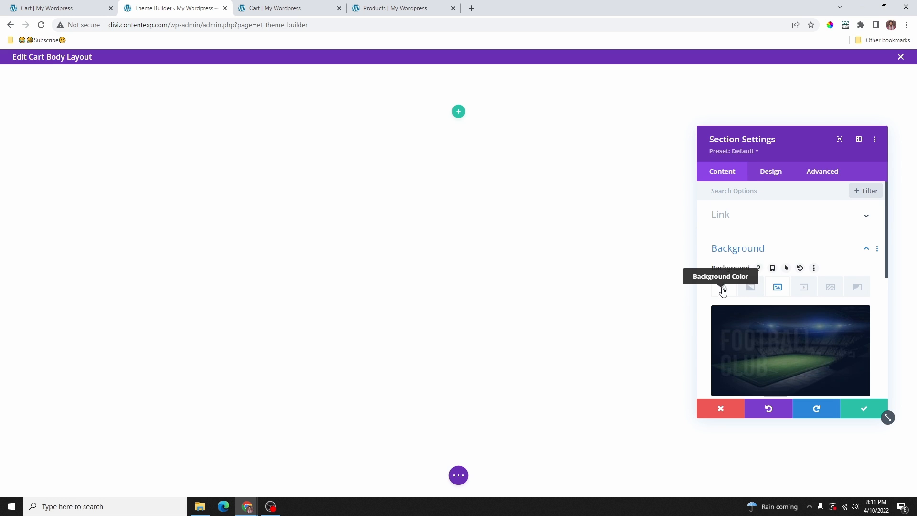
{"action": "left_click", "coordinate": [724, 289]}
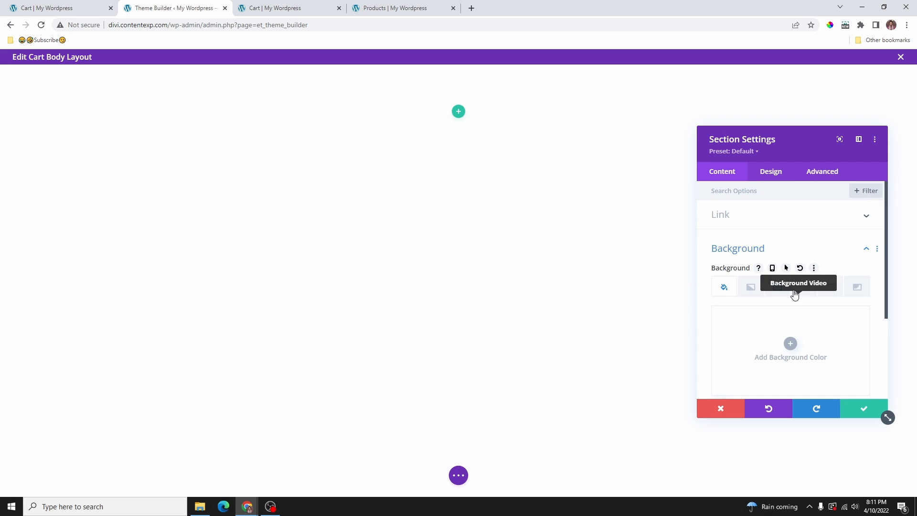
{"action": "left_click", "coordinate": [789, 343]}
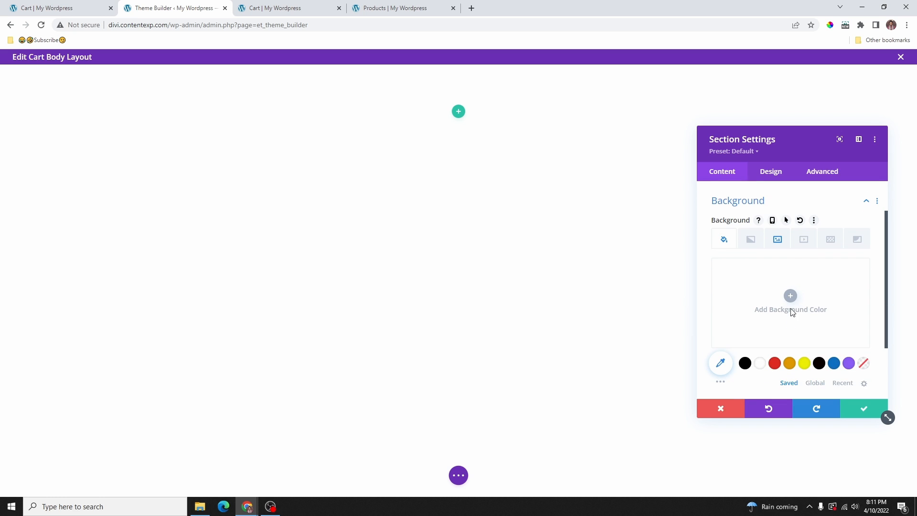
{"action": "left_click", "coordinate": [745, 364]}
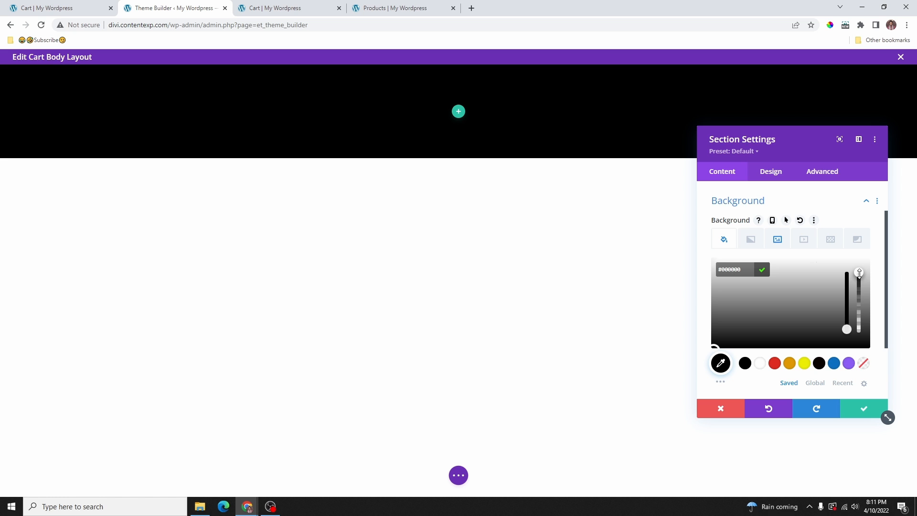
{"action": "left_click_drag", "start_coordinate": [861, 279], "coordinate": [861, 317]}
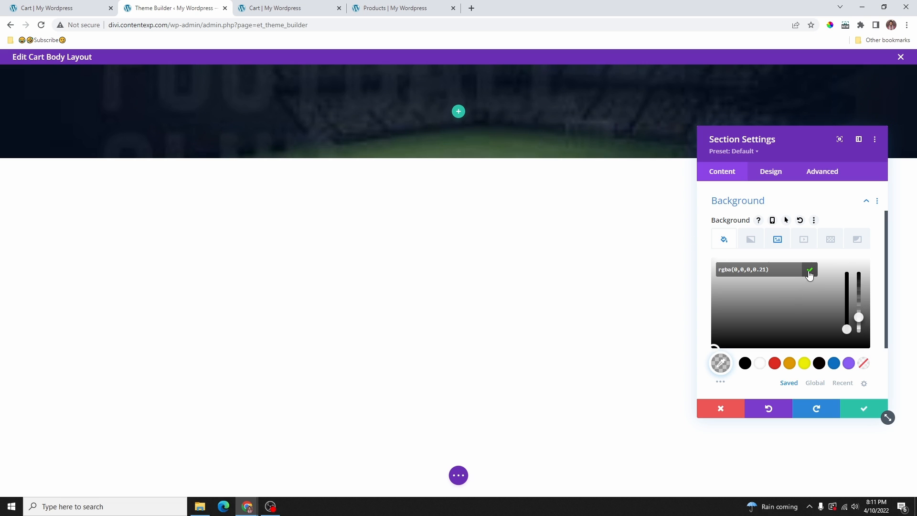
{"action": "left_click", "coordinate": [811, 271]}
Step: Set the section's top and bottom padding to 150px, linked together, and save the section settings
{"action": "scroll", "coordinate": [778, 198], "scroll_direction": "up", "scroll_amount": 2}
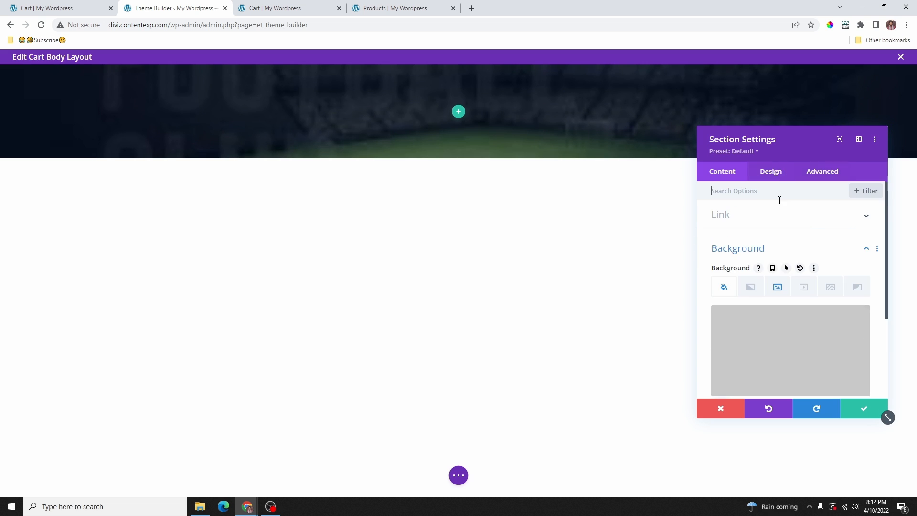
{"action": "left_click", "coordinate": [769, 174]}
{"action": "left_click", "coordinate": [740, 303]}
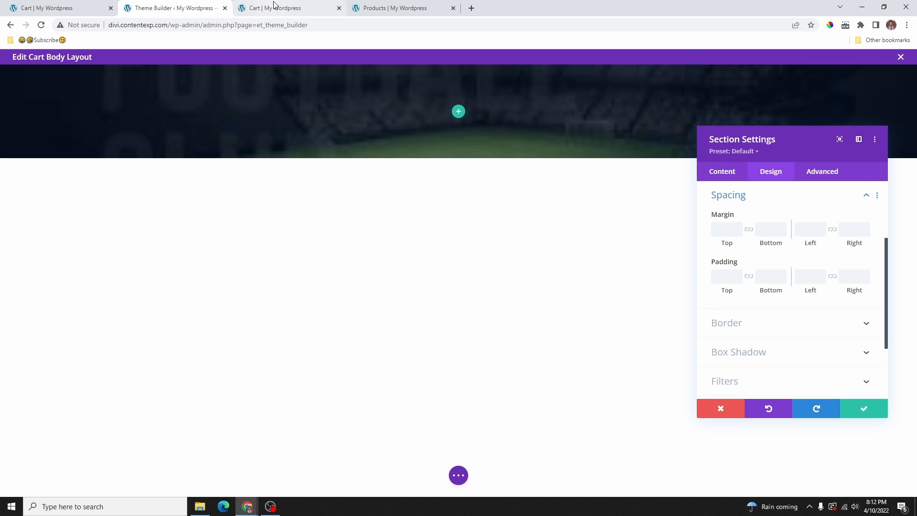
{"action": "left_click", "coordinate": [47, 7]}
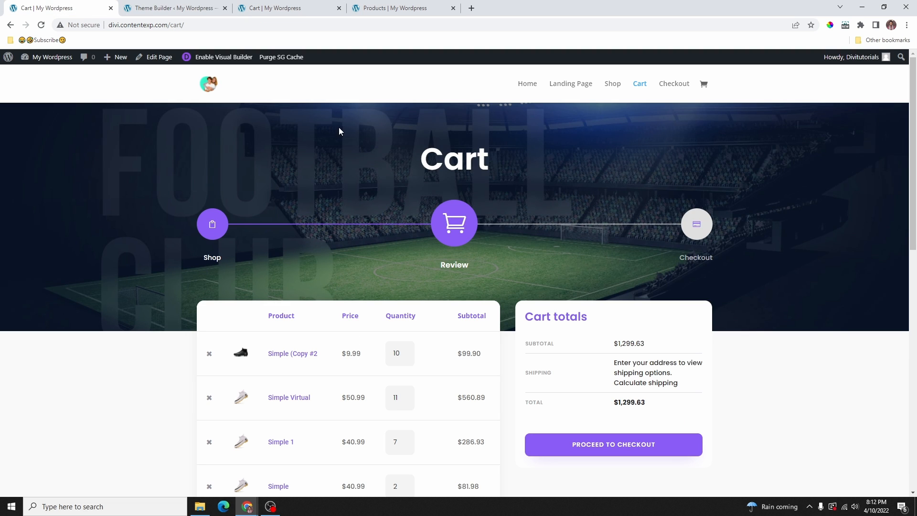
{"action": "left_click", "coordinate": [172, 8]}
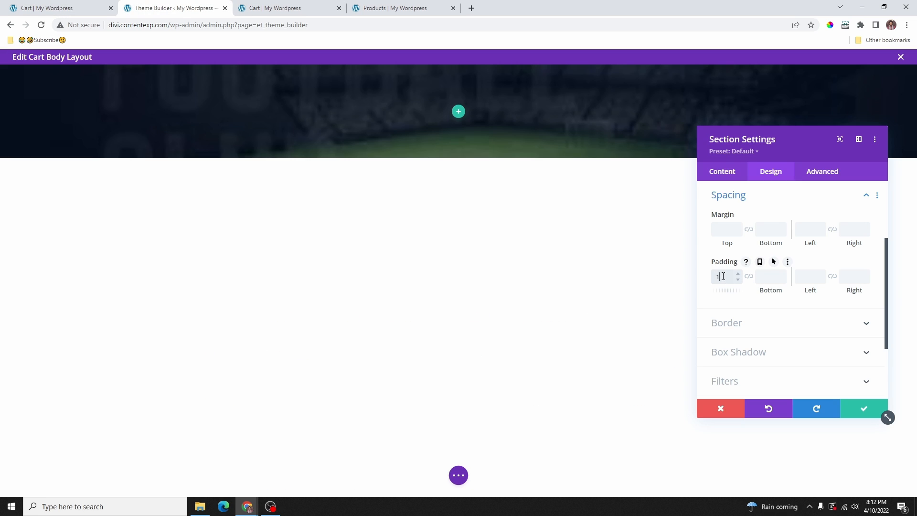
{"action": "left_click", "coordinate": [749, 277]}
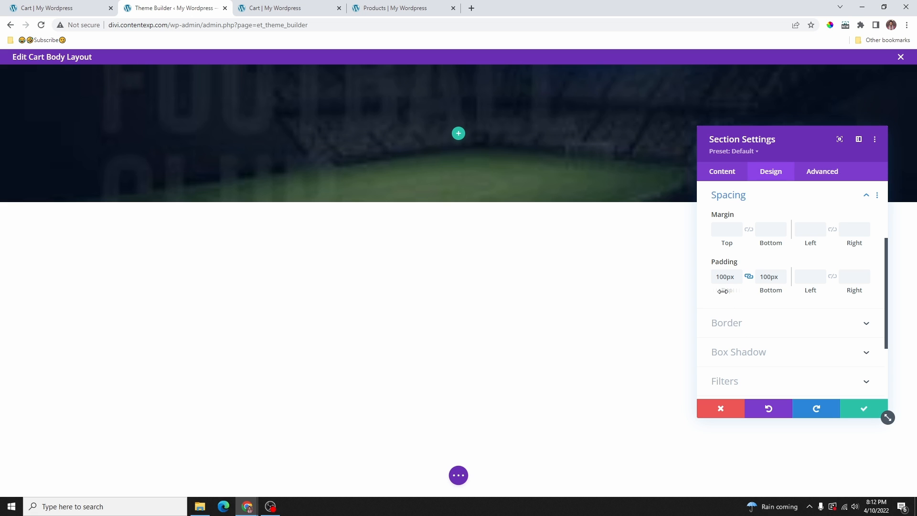
{"action": "left_click_drag", "start_coordinate": [726, 297], "coordinate": [801, 298]}
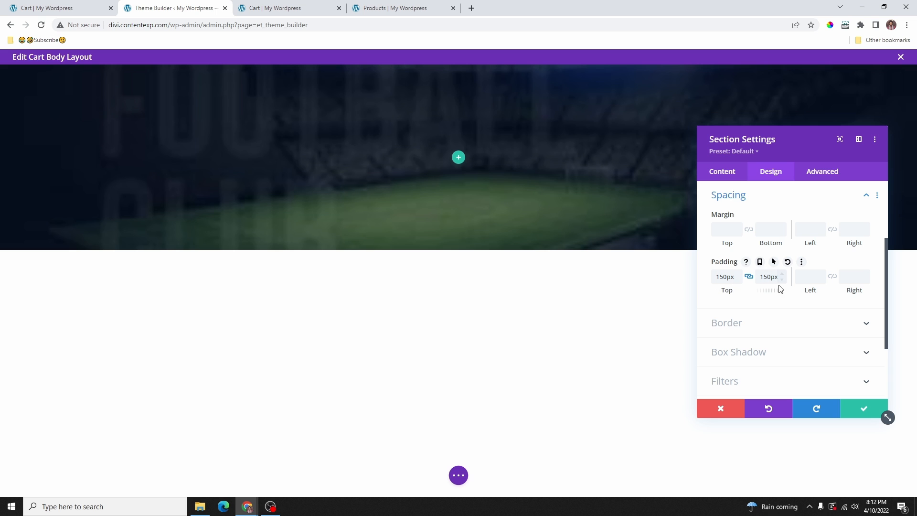
{"action": "left_click", "coordinate": [865, 410]}
Step: Review the finished Cart and Checkout page headers, and insert a single-column row in the football section
{"action": "left_click", "coordinate": [93, 11]}
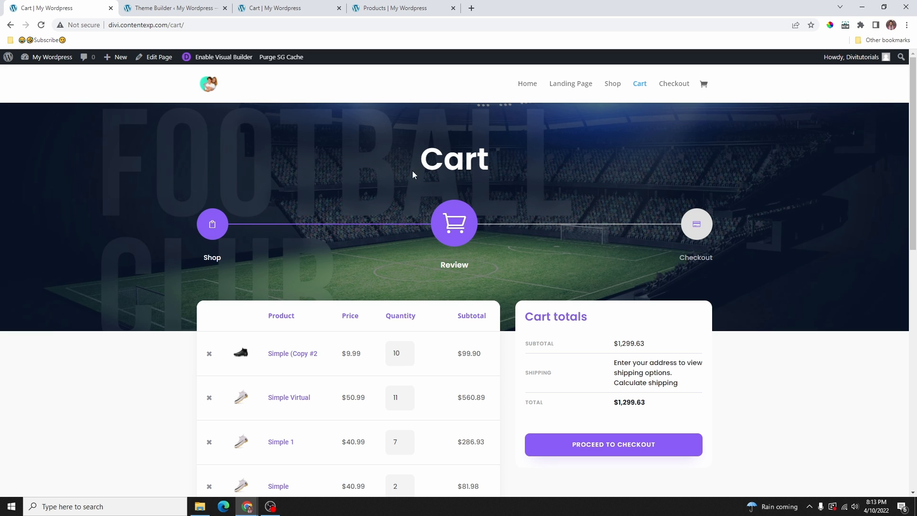
{"action": "scroll", "coordinate": [492, 245], "scroll_direction": "down", "scroll_amount": 2}
{"action": "scroll", "coordinate": [237, 208], "scroll_direction": "up", "scroll_amount": 2}
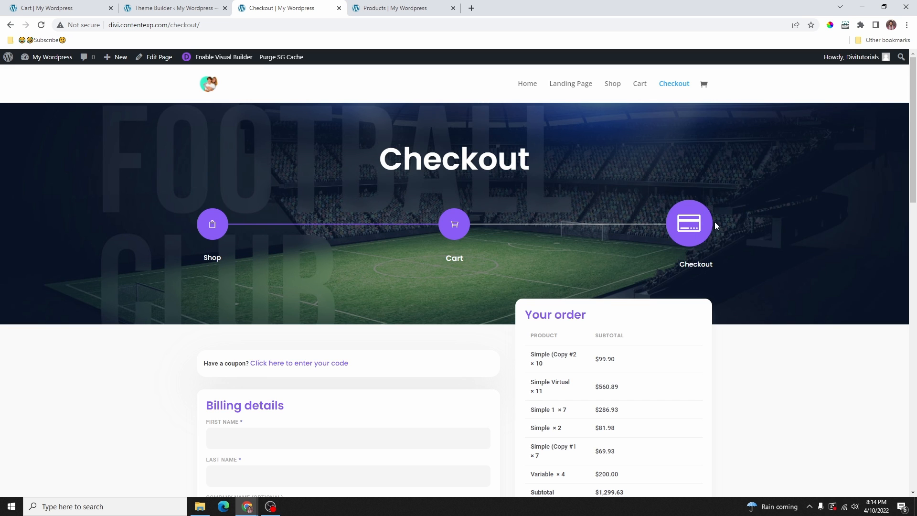
{"action": "left_click", "coordinate": [68, 6]}
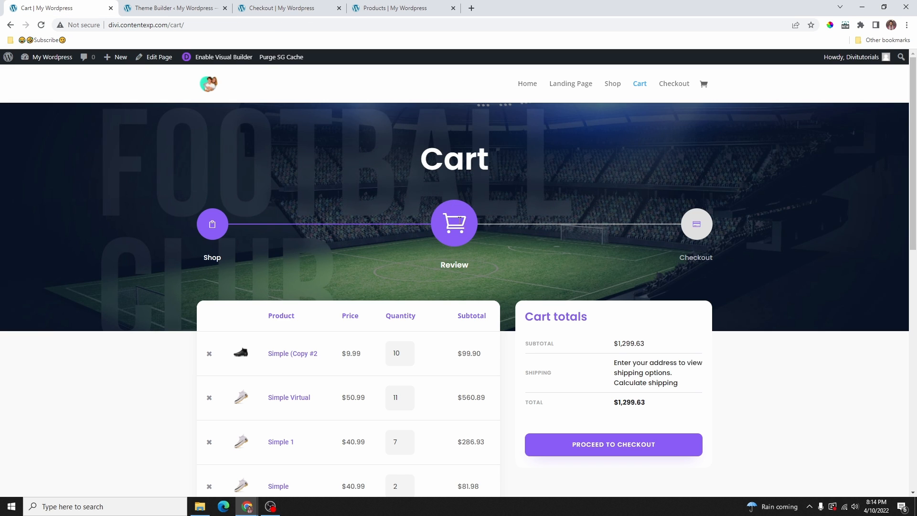
{"action": "left_click", "coordinate": [176, 7]}
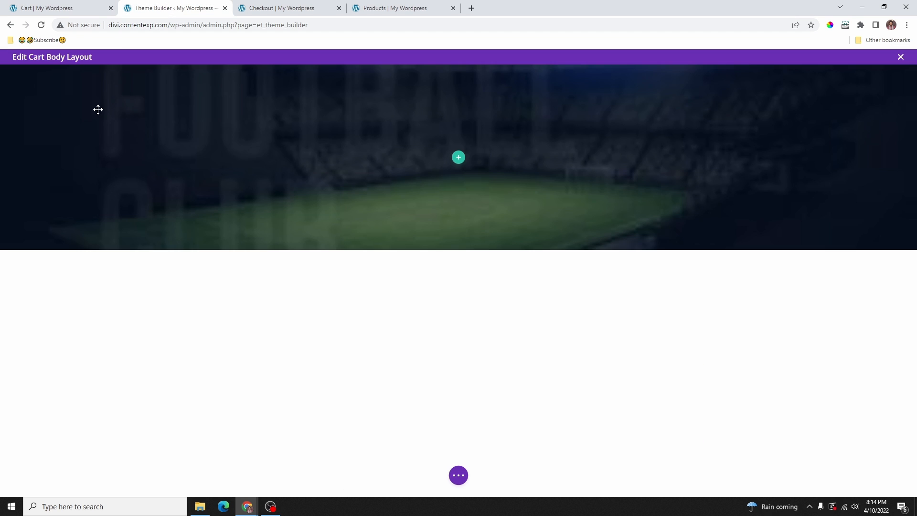
{"action": "left_click", "coordinate": [459, 158]}
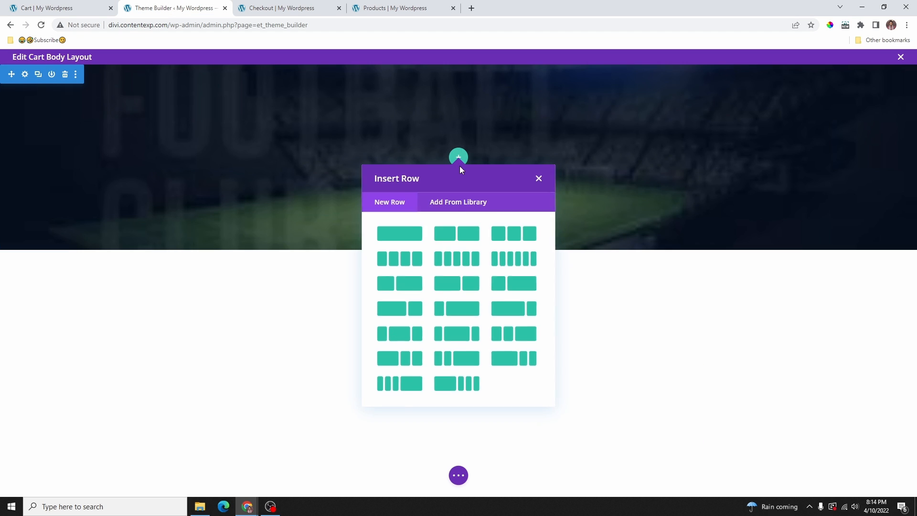
{"action": "left_click", "coordinate": [402, 233]}
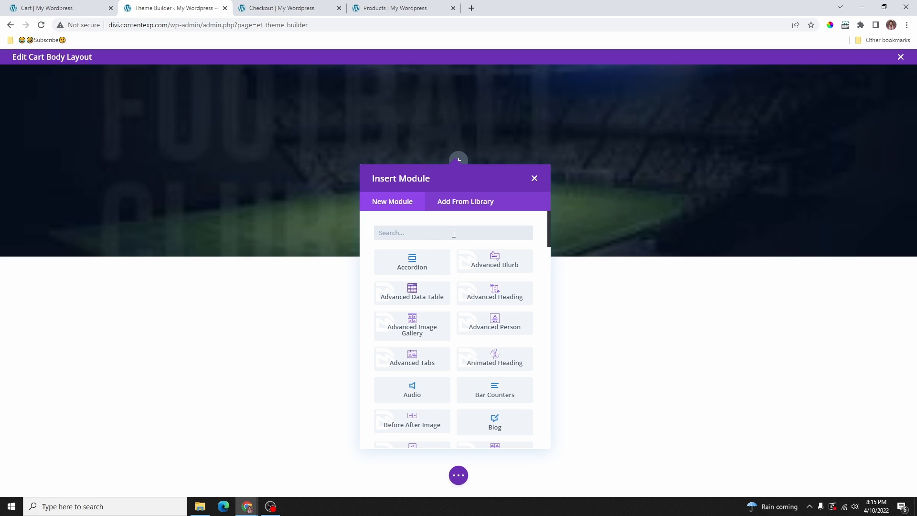
Step: Add a Post Title module to the row with its meta and featured image hidden
{"action": "type", "text": "post"}
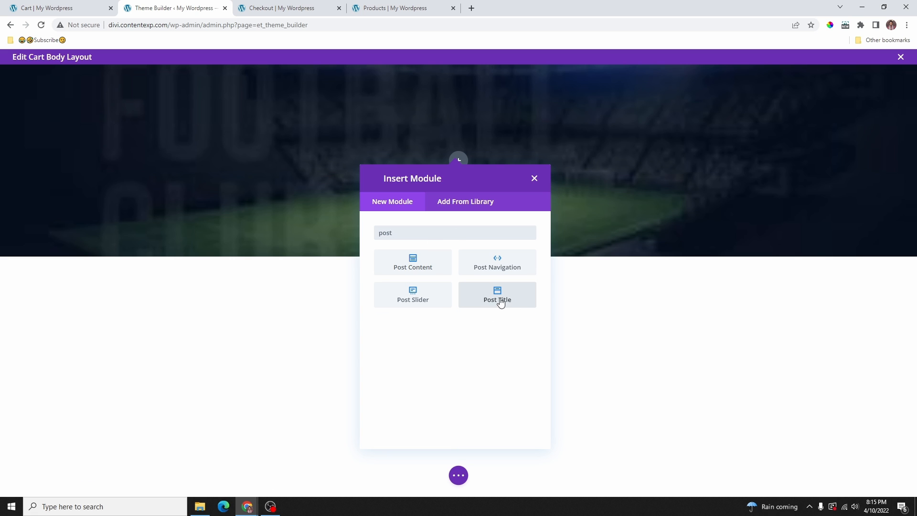
{"action": "left_click", "coordinate": [497, 294]}
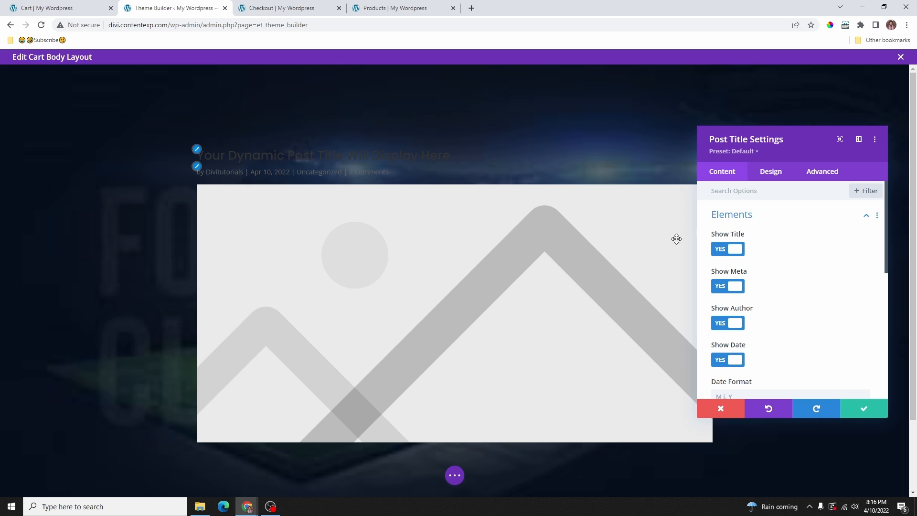
{"action": "left_click", "coordinate": [715, 291]}
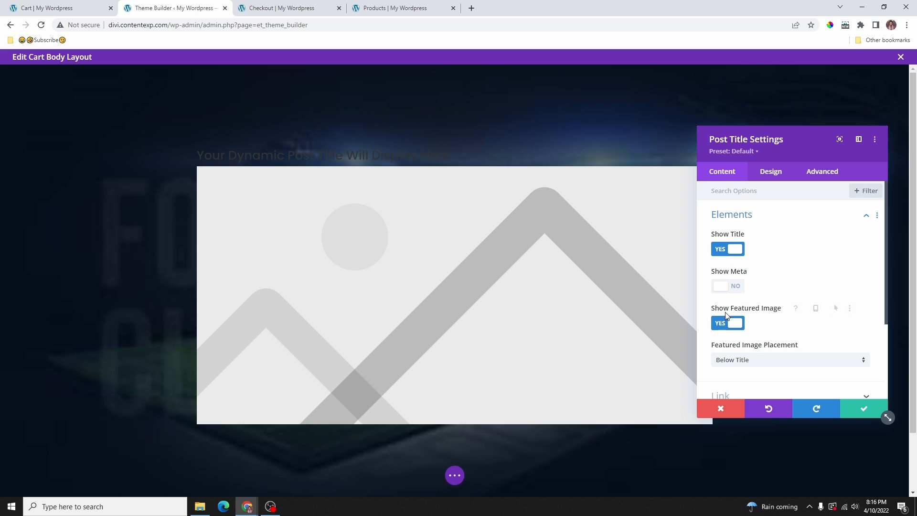
{"action": "left_click", "coordinate": [716, 327]}
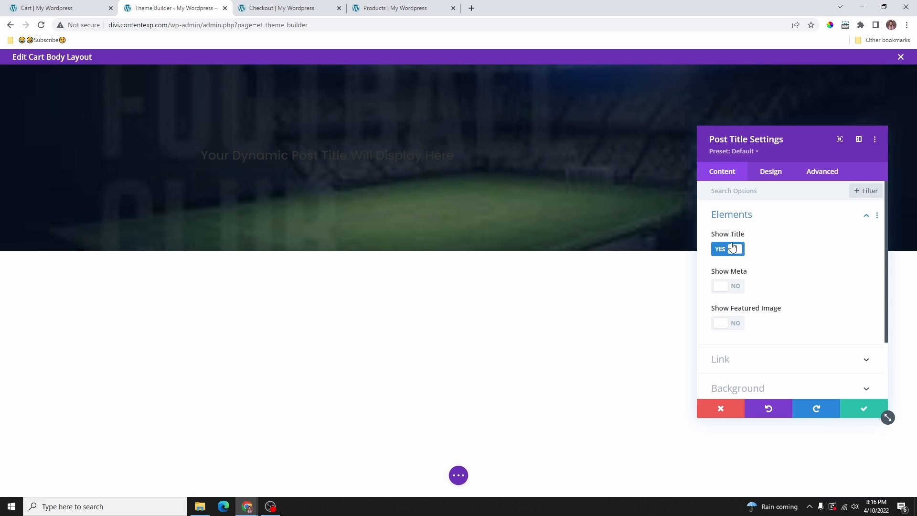
Step: Set the post title's font to Poppins with a Bold weight
{"action": "left_click", "coordinate": [201, 156]}
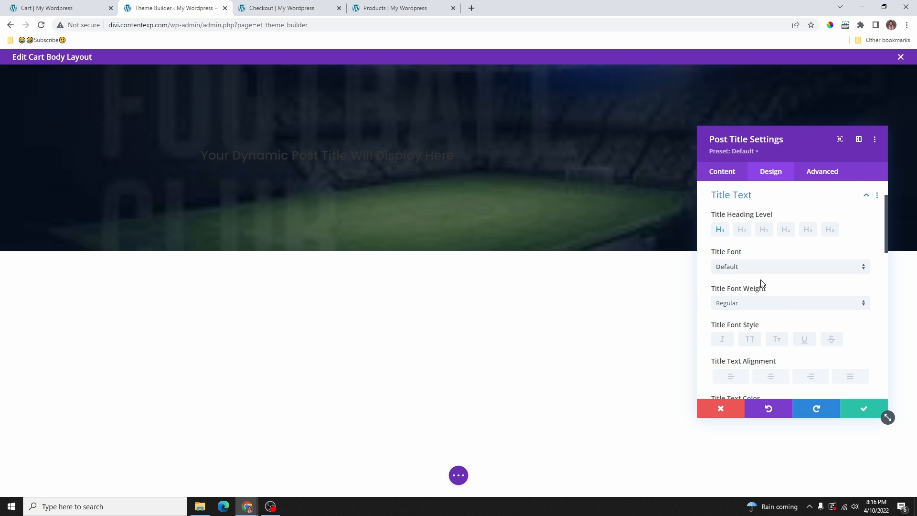
{"action": "left_click", "coordinate": [759, 266]}
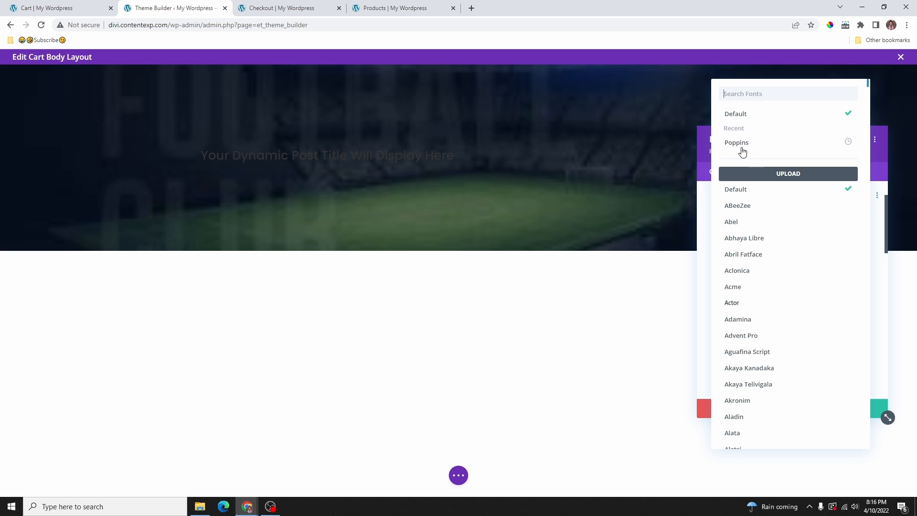
{"action": "left_click", "coordinate": [742, 144]}
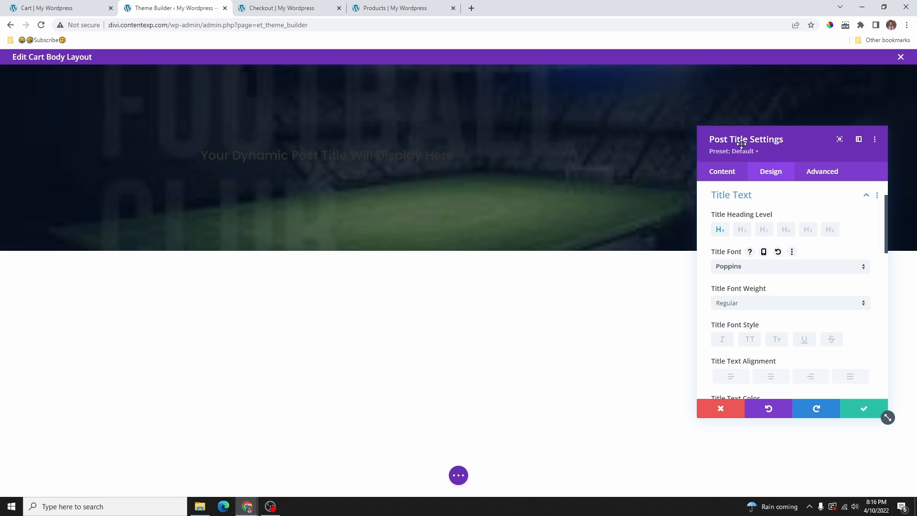
{"action": "left_click", "coordinate": [782, 308]}
{"action": "left_click", "coordinate": [770, 402]}
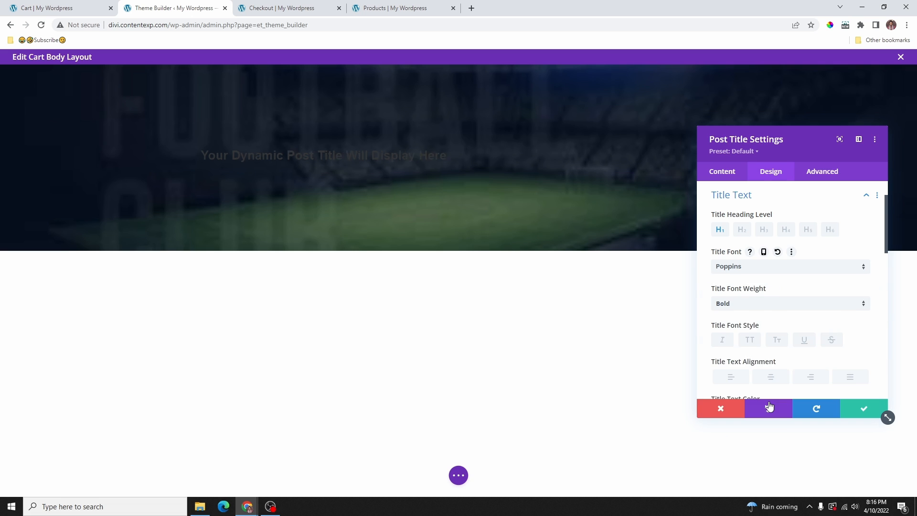
Step: Format the post title text as centered, all uppercase and white
{"action": "scroll", "coordinate": [776, 315], "scroll_direction": "down", "scroll_amount": 1}
{"action": "left_click", "coordinate": [771, 330]}
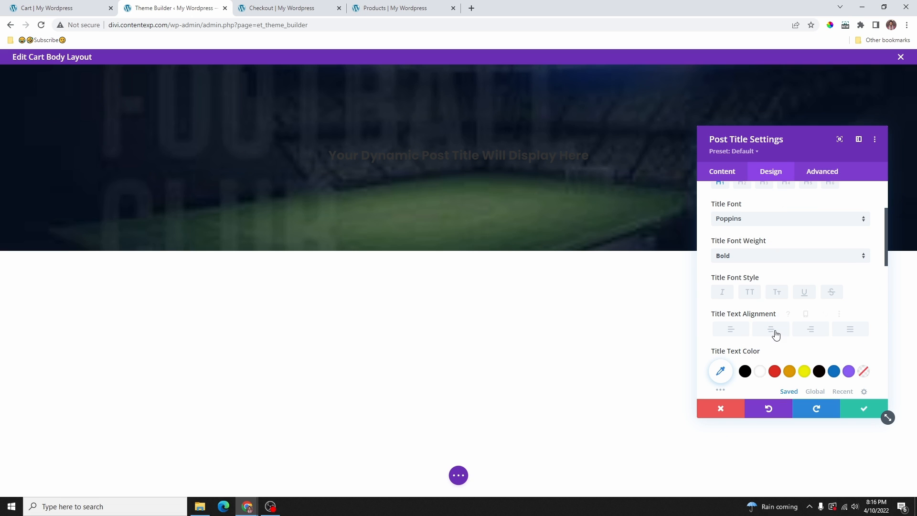
{"action": "left_click", "coordinate": [751, 294]}
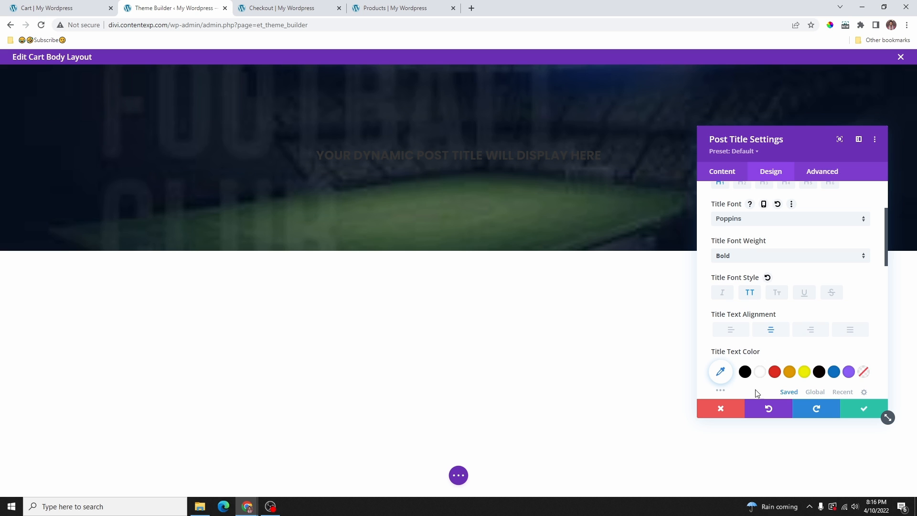
{"action": "left_click", "coordinate": [760, 372]}
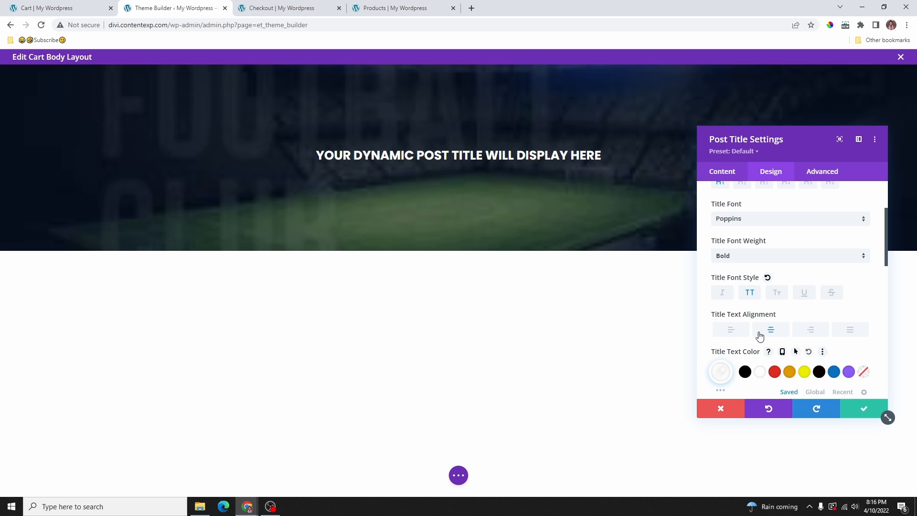
Step: Set the post title's letter spacing to 5px and save the module settings
{"action": "scroll", "coordinate": [742, 341], "scroll_direction": "down", "scroll_amount": 2}
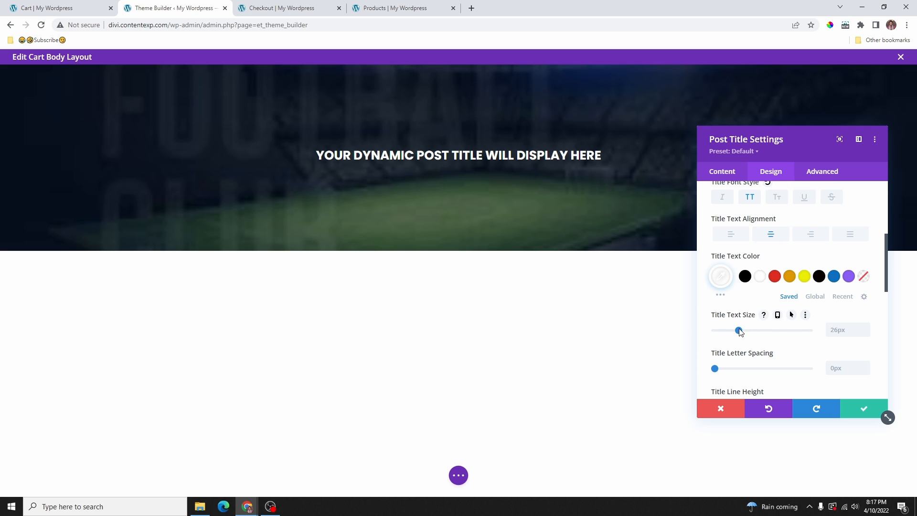
{"action": "left_click_drag", "start_coordinate": [739, 331], "coordinate": [764, 330]}
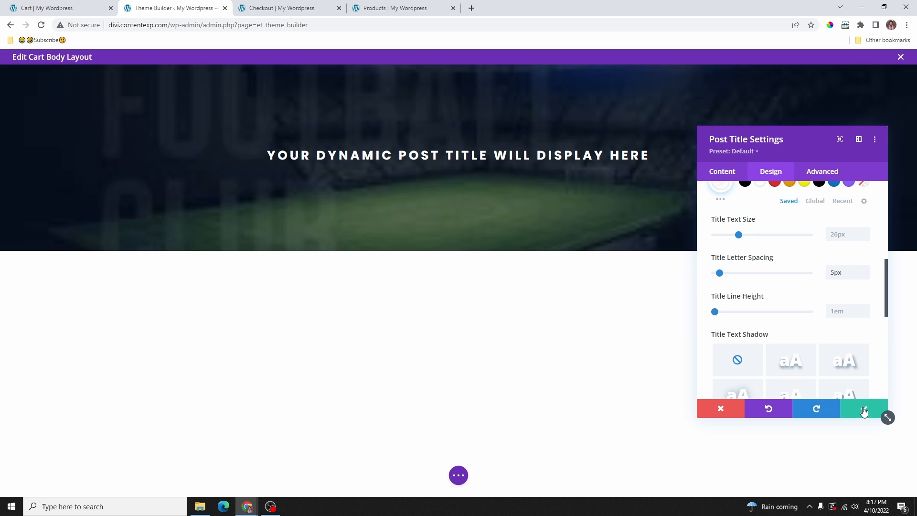
{"action": "left_click", "coordinate": [865, 410]}
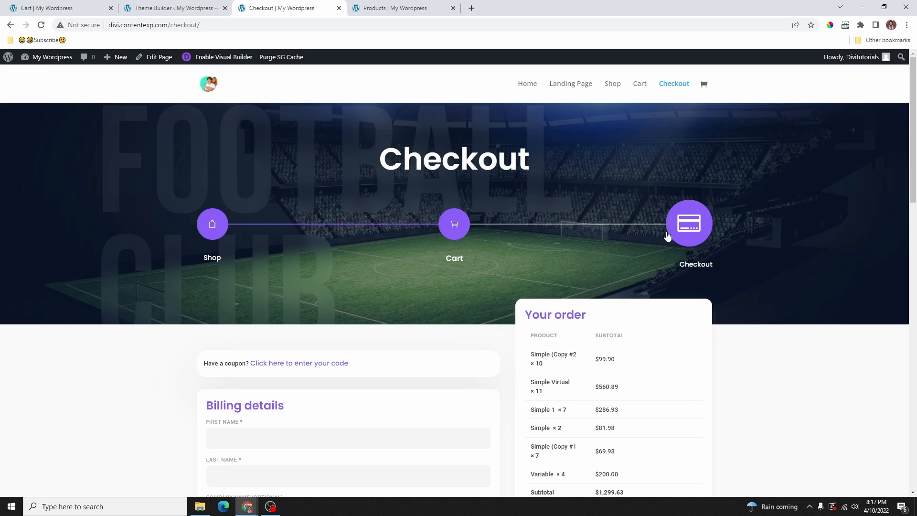
Step: Add a Divider module below the post title in the same row
{"action": "left_click", "coordinate": [150, 9]}
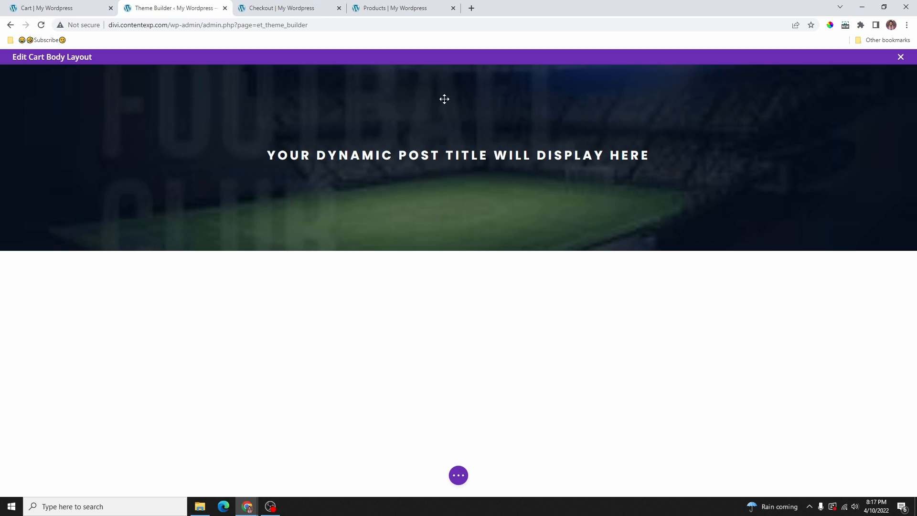
{"action": "mouse_move", "coordinate": [456, 171]}
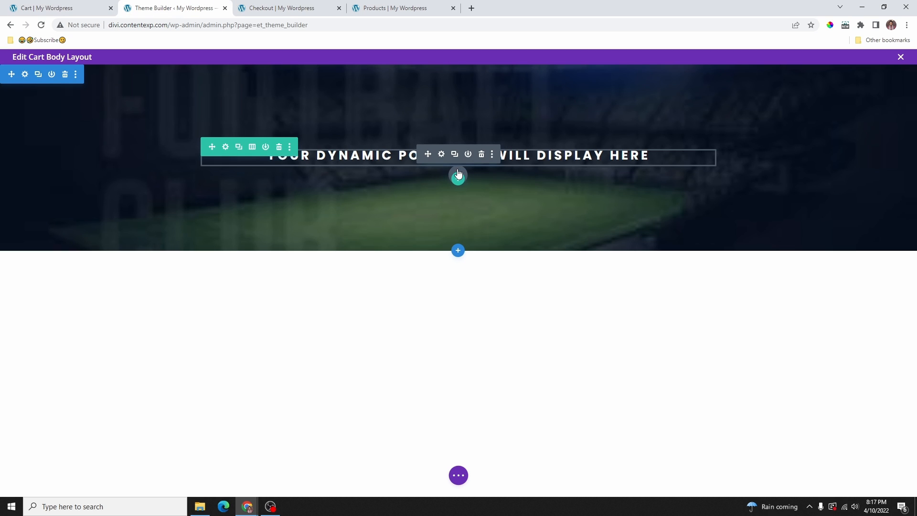
{"action": "left_click", "coordinate": [457, 174]}
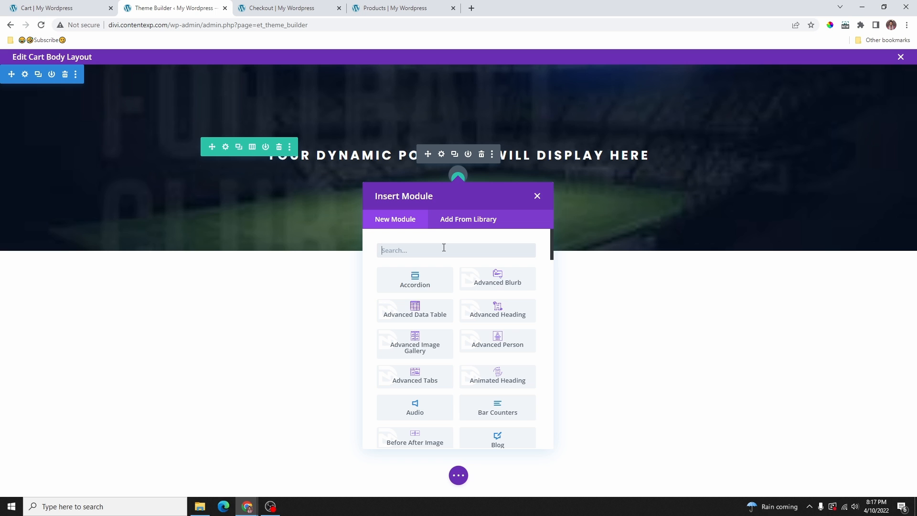
{"action": "type", "text": "divi"}
{"action": "left_click", "coordinate": [440, 284]}
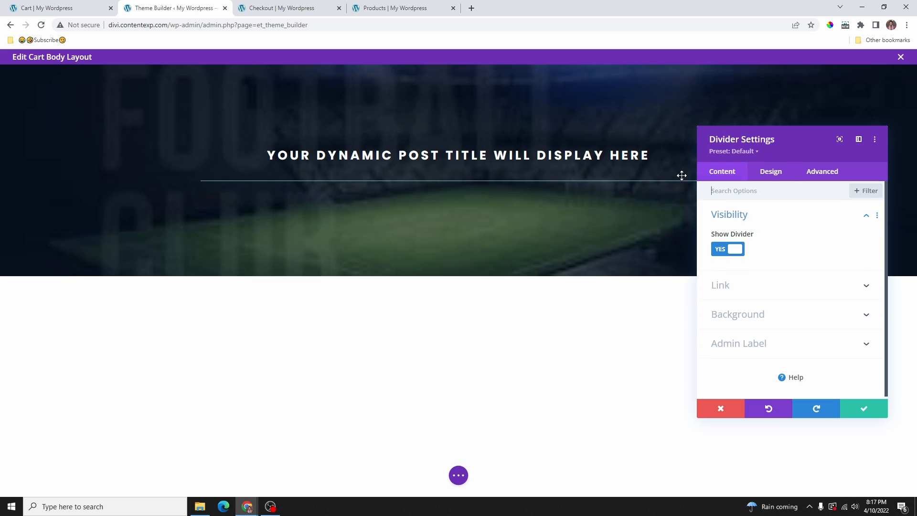
Step: Check the progress line on the finished Checkout page and set the divider's line color to white
{"action": "left_click", "coordinate": [770, 171]}
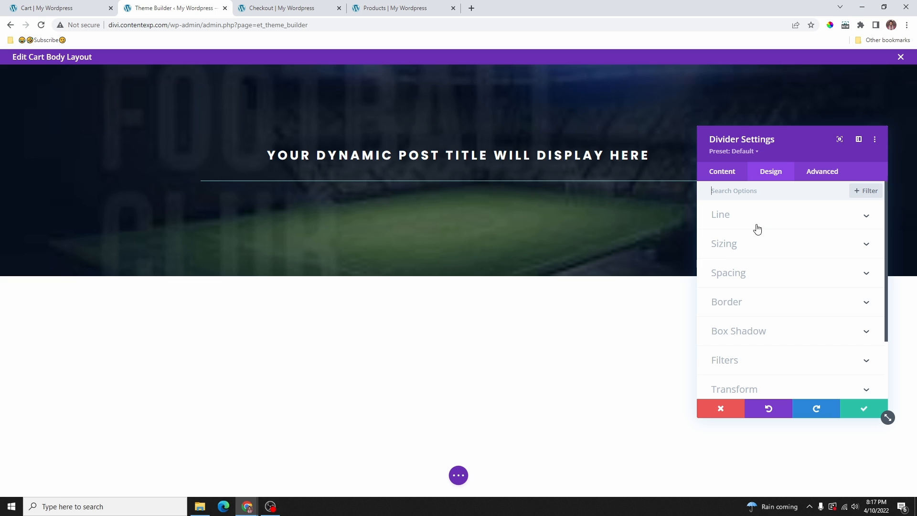
{"action": "left_click", "coordinate": [755, 216]}
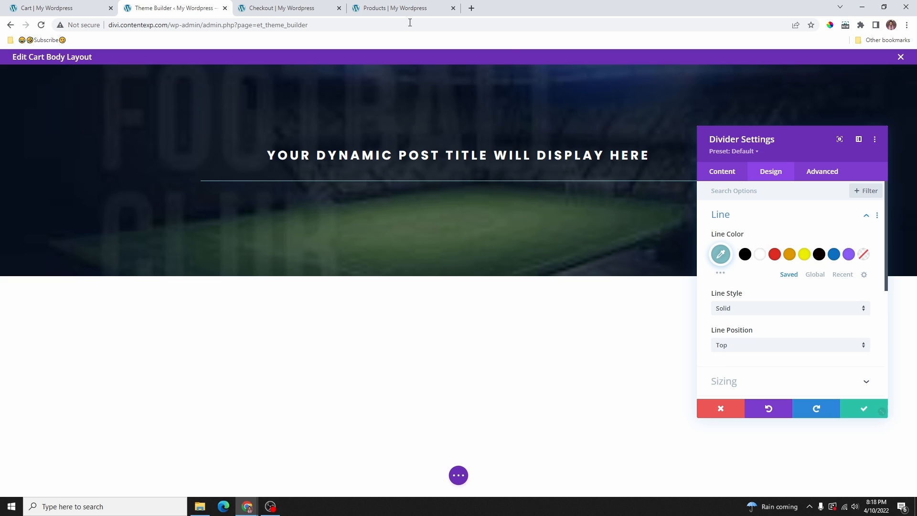
{"action": "left_click", "coordinate": [268, 9]}
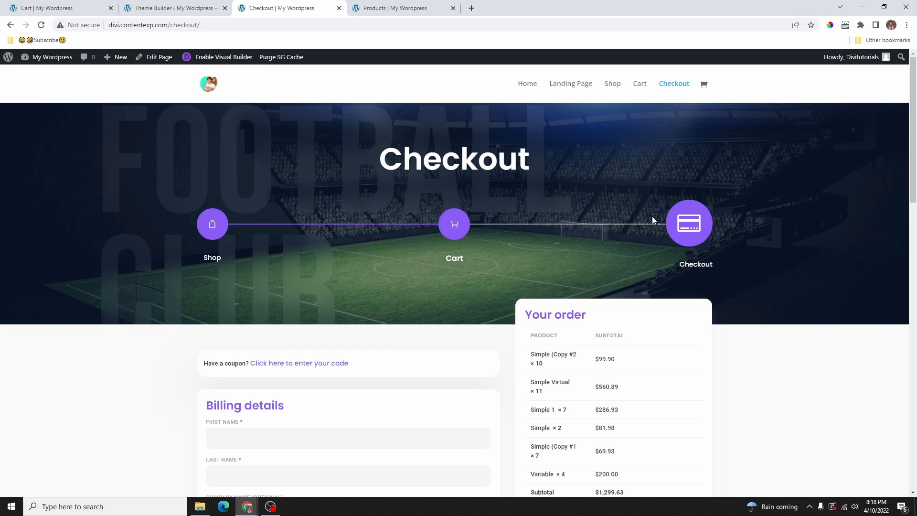
{"action": "left_click", "coordinate": [195, 6]}
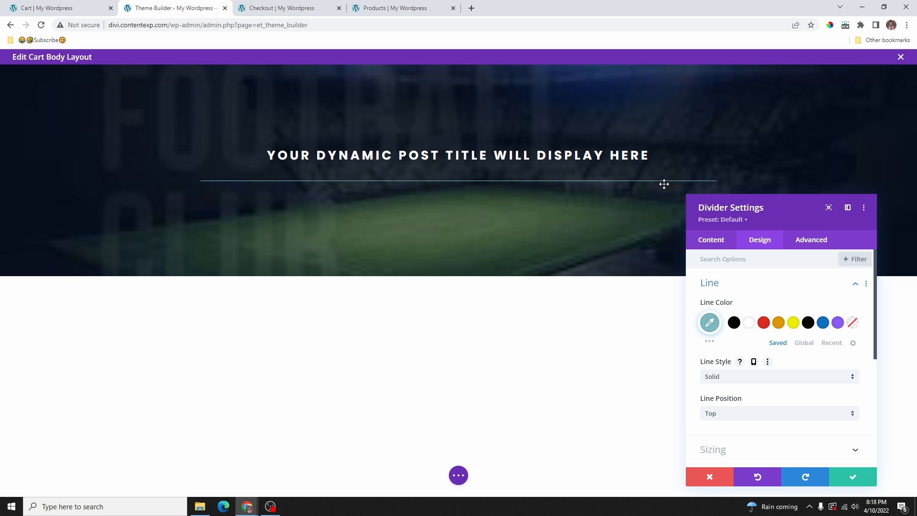
{"action": "left_click_drag", "start_coordinate": [752, 209], "coordinate": [779, 142]}
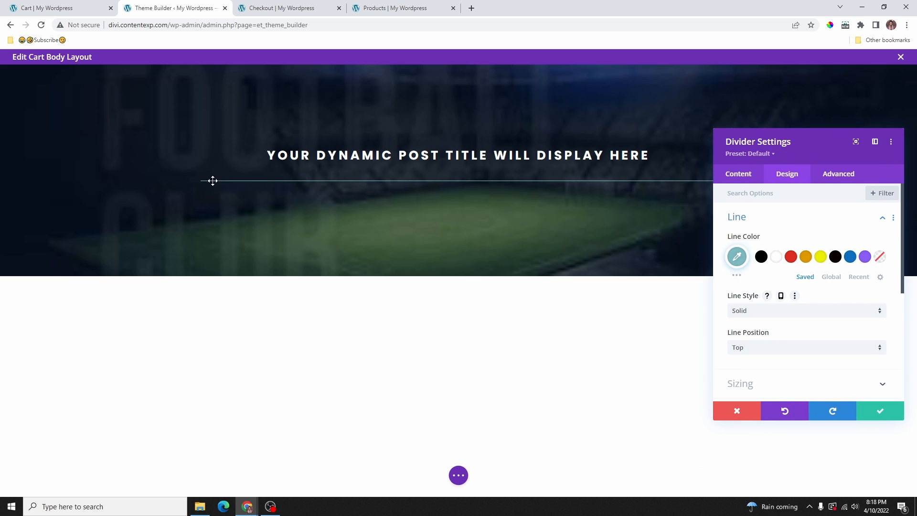
{"action": "left_click", "coordinate": [775, 257]}
Step: Set the divider's weight to 3px and its width to 50%
{"action": "scroll", "coordinate": [757, 319], "scroll_direction": "down", "scroll_amount": 3}
{"action": "left_click", "coordinate": [761, 244]}
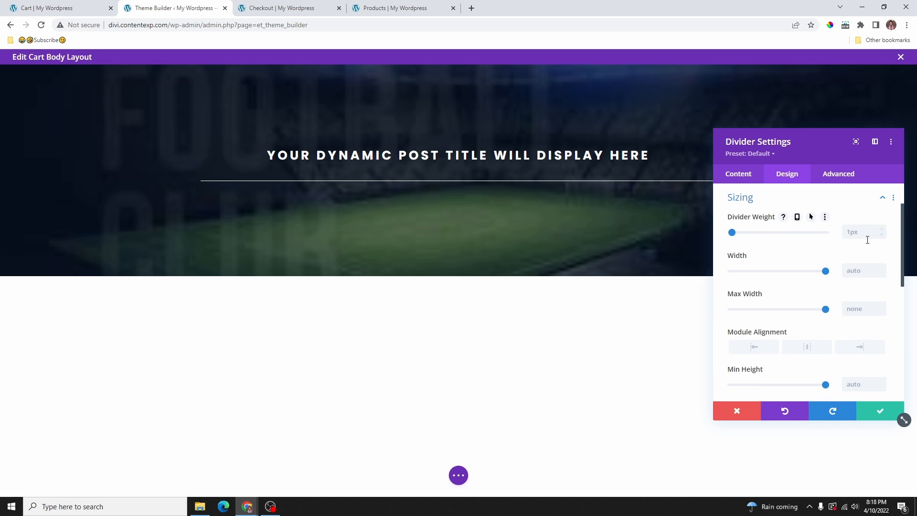
{"action": "left_click", "coordinate": [882, 230]}
{"action": "left_click", "coordinate": [881, 230]}
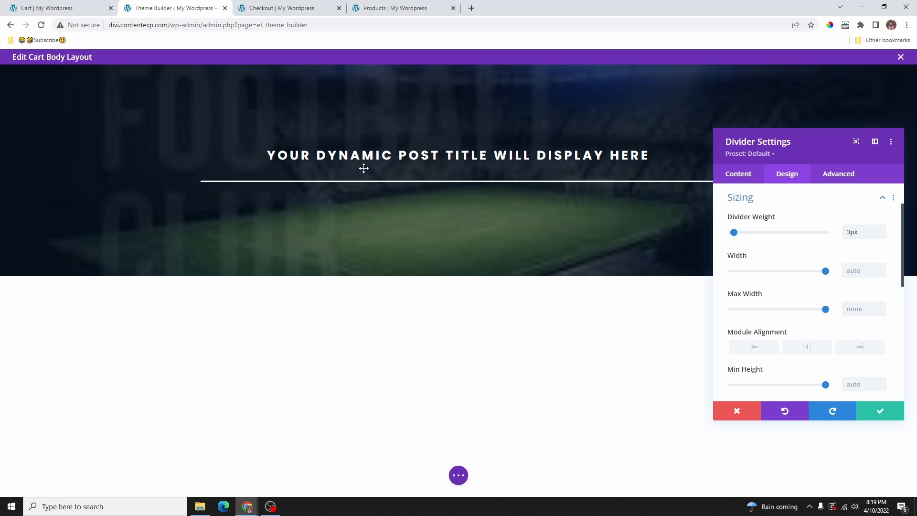
{"action": "left_click", "coordinate": [858, 272]}
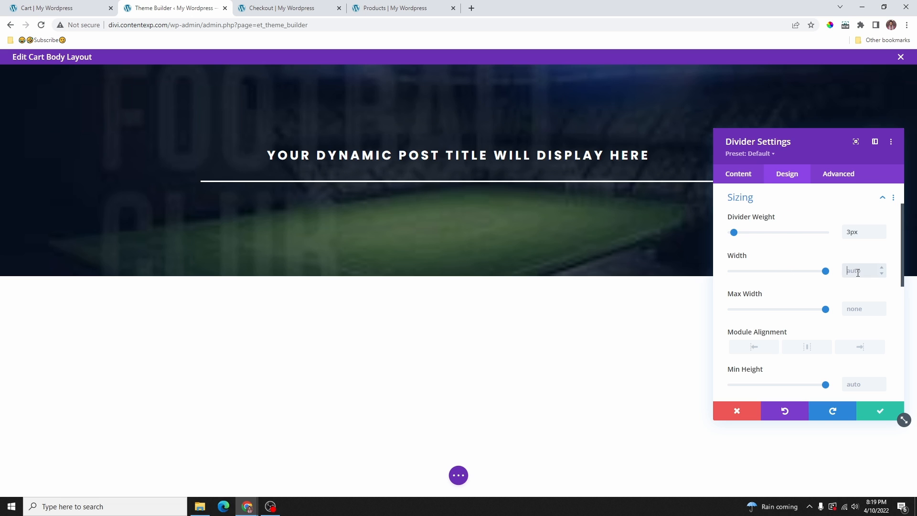
{"action": "type", "text": "50%"}
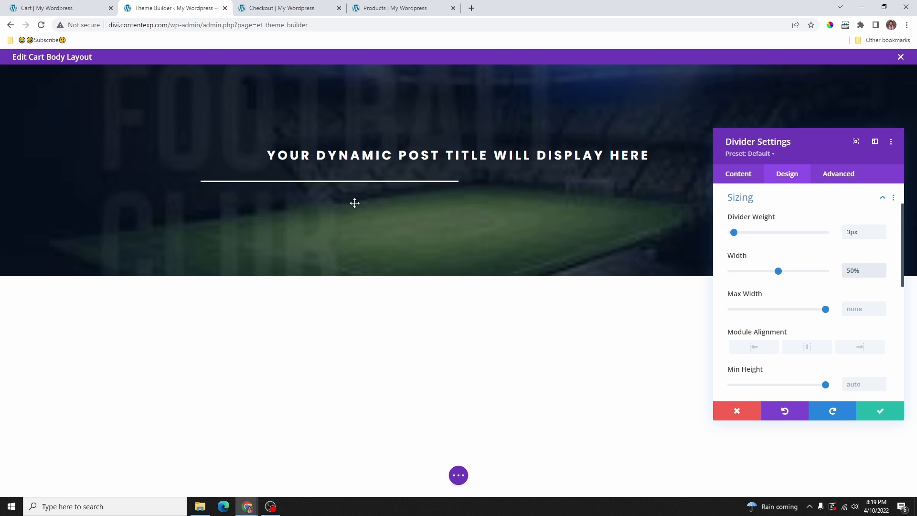
Step: Change the divider's position from Relative to Absolute
{"action": "scroll", "coordinate": [837, 358], "scroll_direction": "down", "scroll_amount": 5}
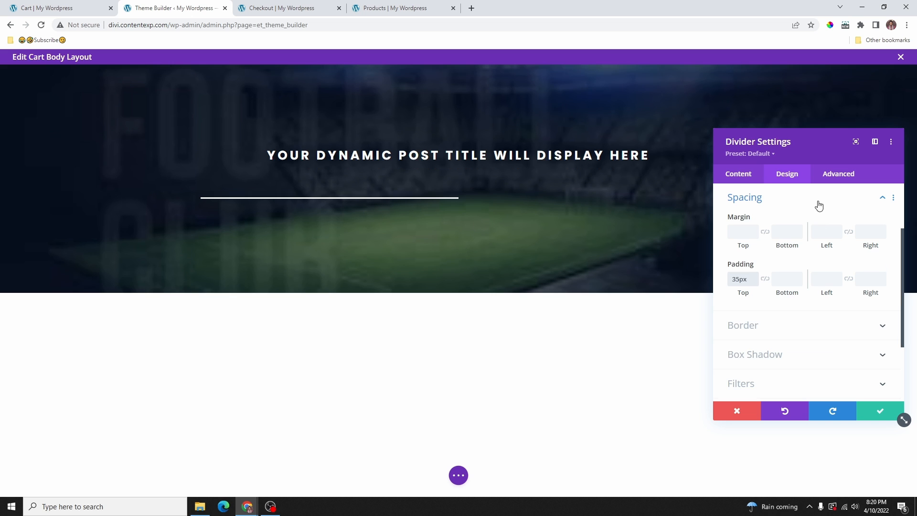
{"action": "left_click", "coordinate": [837, 178]}
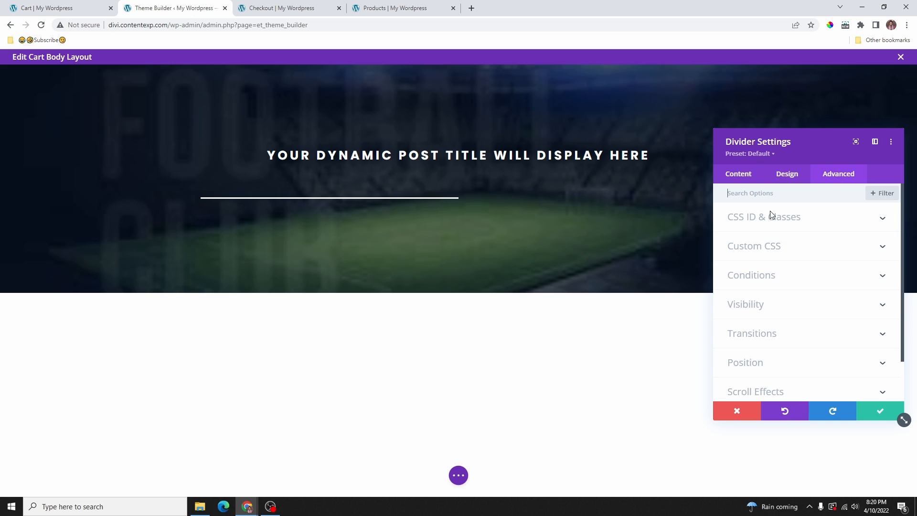
{"action": "scroll", "coordinate": [777, 303], "scroll_direction": "down", "scroll_amount": 1}
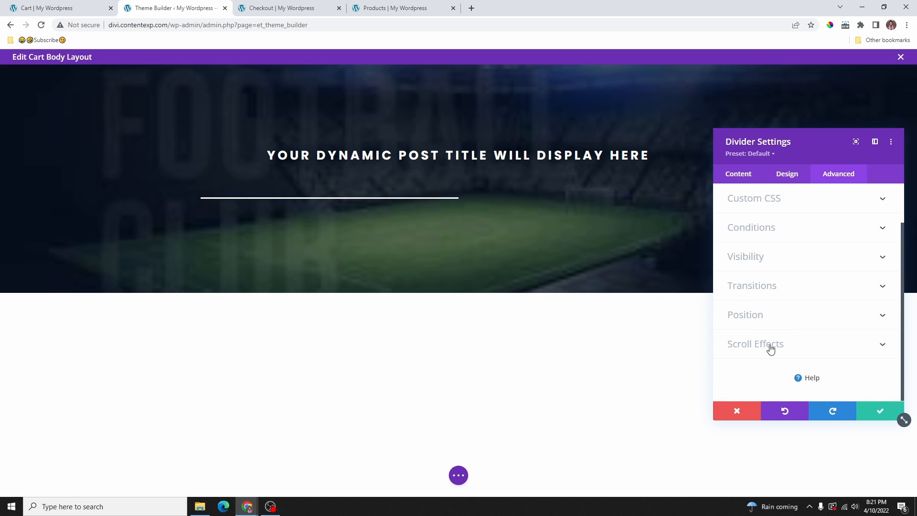
{"action": "left_click", "coordinate": [763, 318]}
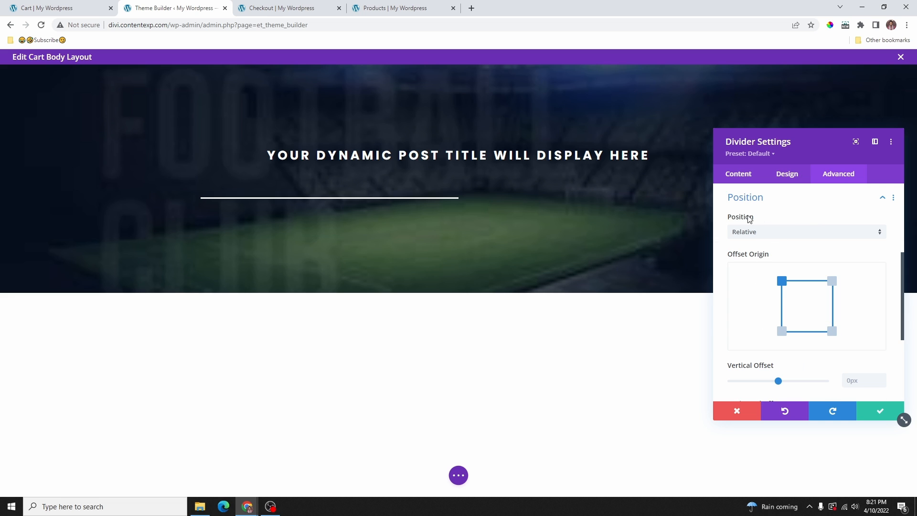
{"action": "left_click", "coordinate": [767, 233]}
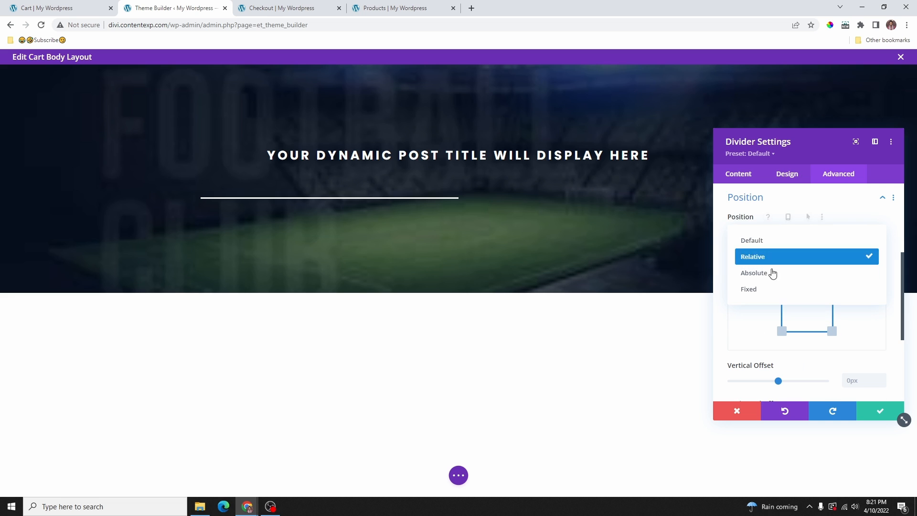
{"action": "left_click", "coordinate": [759, 273]}
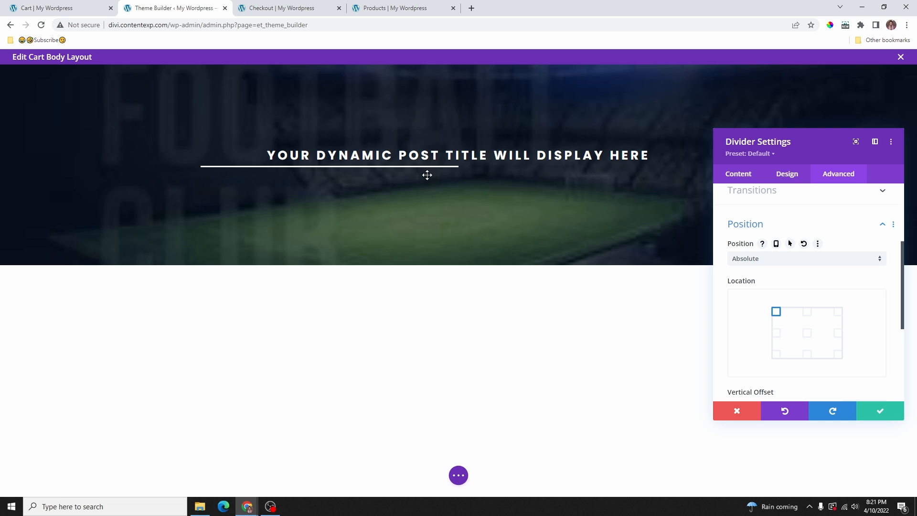
Step: Try the center-left and top-right anchor locations for the divider, and return it to the top-left location
{"action": "scroll", "coordinate": [791, 281], "scroll_direction": "down", "scroll_amount": 1}
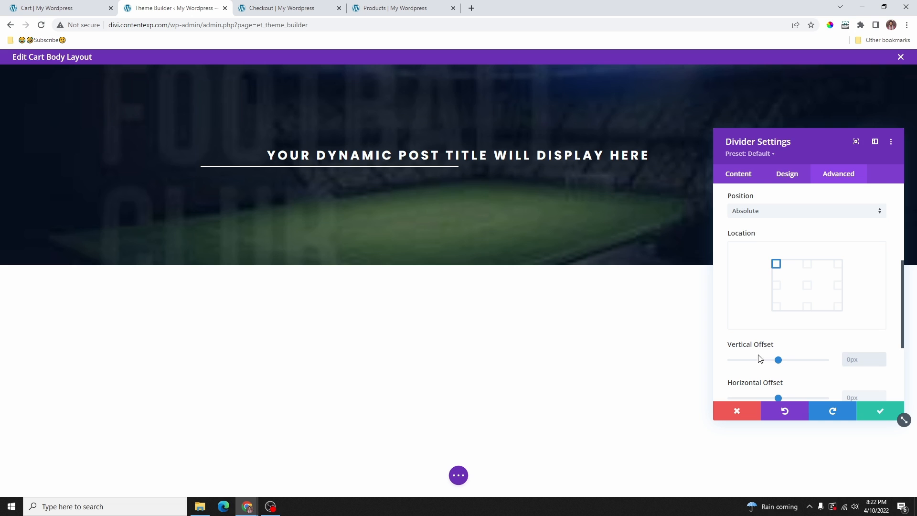
{"action": "left_click", "coordinate": [776, 285]}
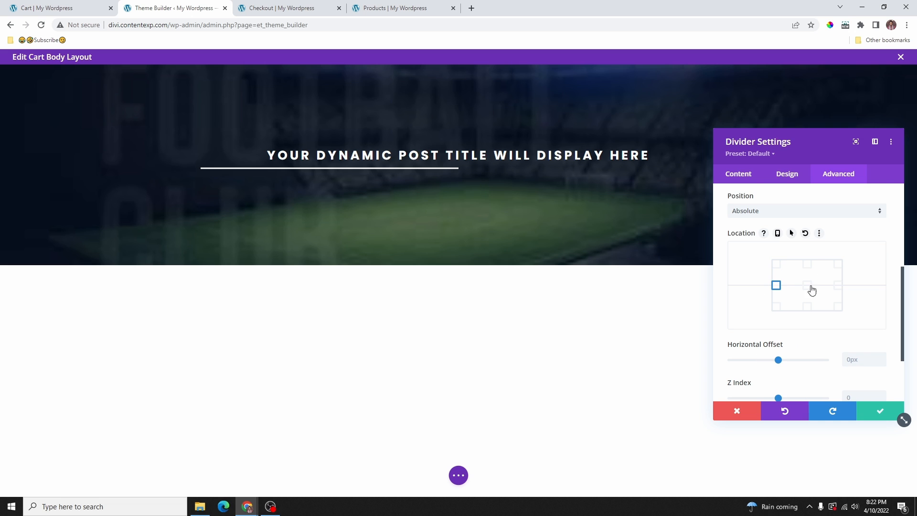
{"action": "left_click", "coordinate": [837, 265]}
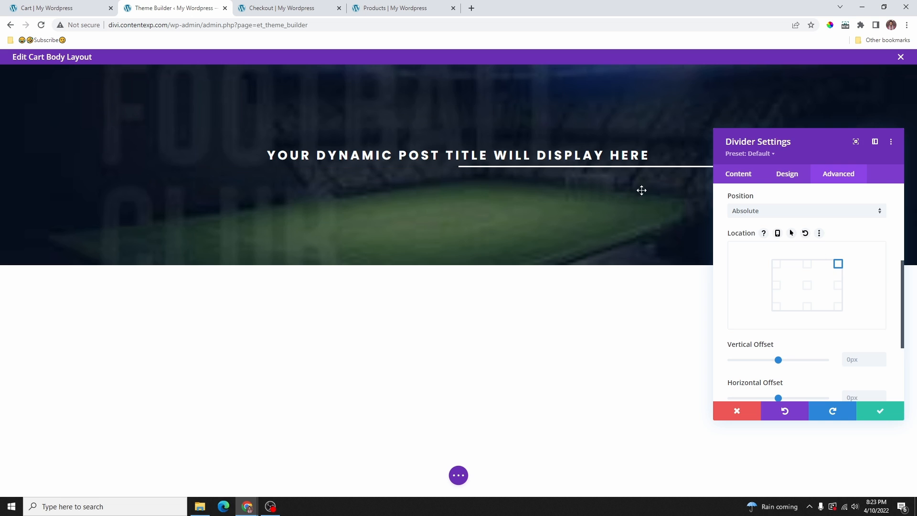
{"action": "left_click", "coordinate": [776, 266]}
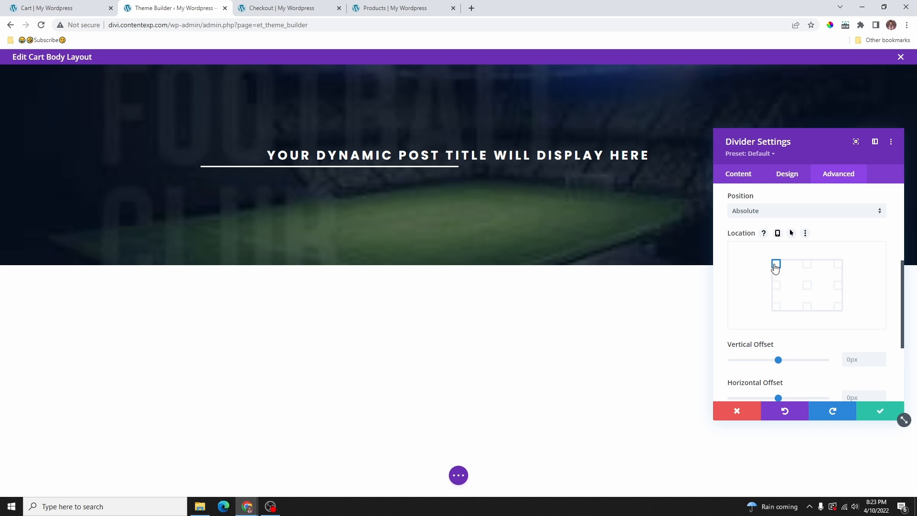
Step: Set the divider's vertical offset to 35px and save the module settings
{"action": "scroll", "coordinate": [774, 319], "scroll_direction": "down", "scroll_amount": 1}
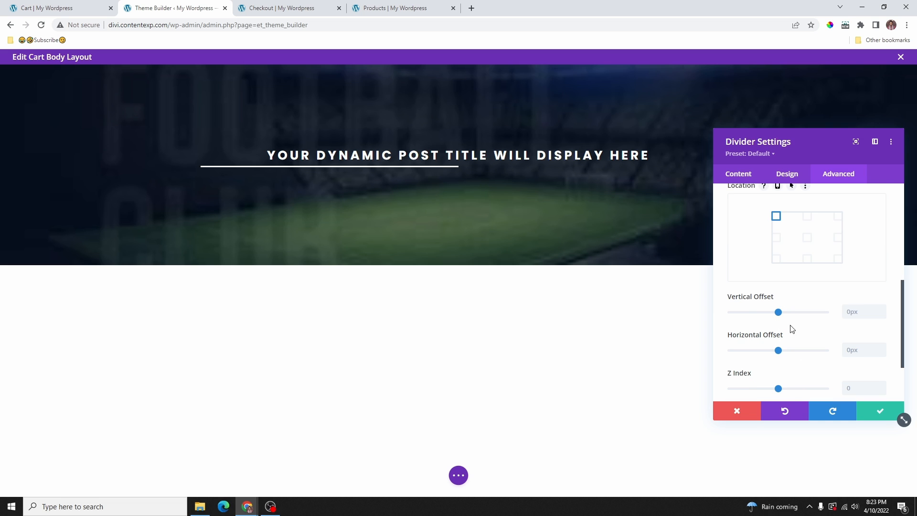
{"action": "left_click", "coordinate": [780, 311]}
{"action": "left_click_drag", "start_coordinate": [783, 317], "coordinate": [781, 315]}
{"action": "left_click_drag", "start_coordinate": [864, 310], "coordinate": [839, 313]}
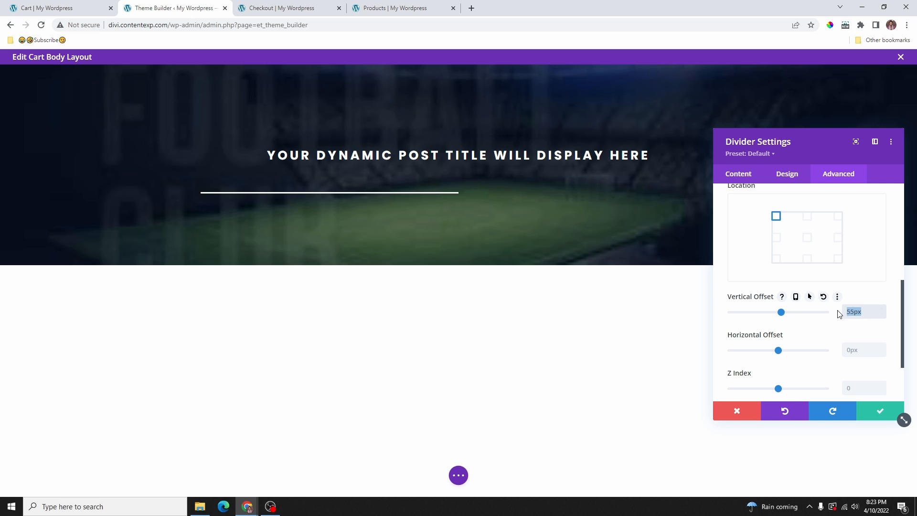
{"action": "type", "text": "35"}
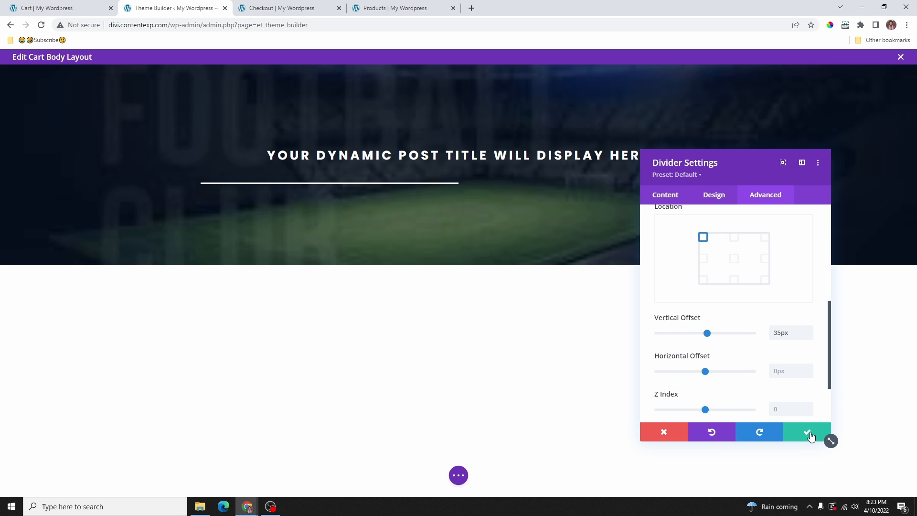
{"action": "left_click", "coordinate": [810, 436]}
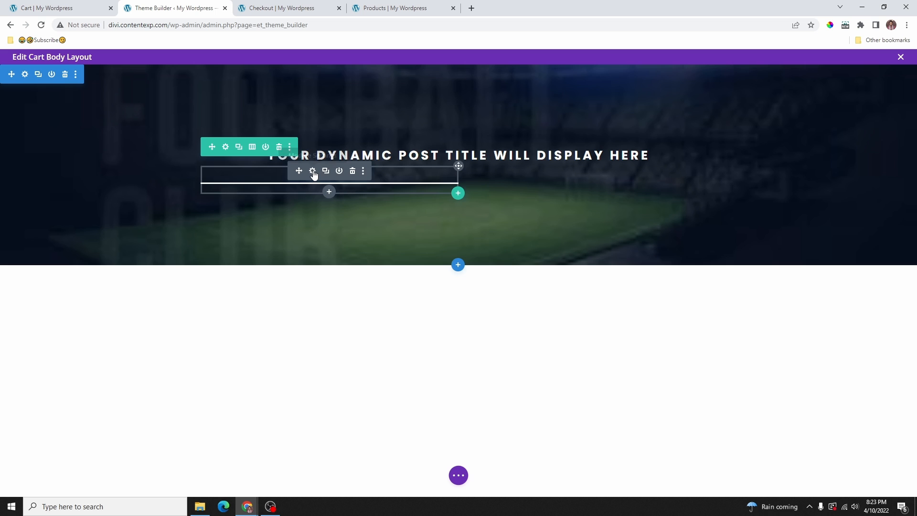
Step: Set the absolute location of the second, overlapping divider to the top-right corner of the row
{"action": "left_click", "coordinate": [313, 174]}
{"action": "left_click_drag", "start_coordinate": [723, 167], "coordinate": [771, 176]}
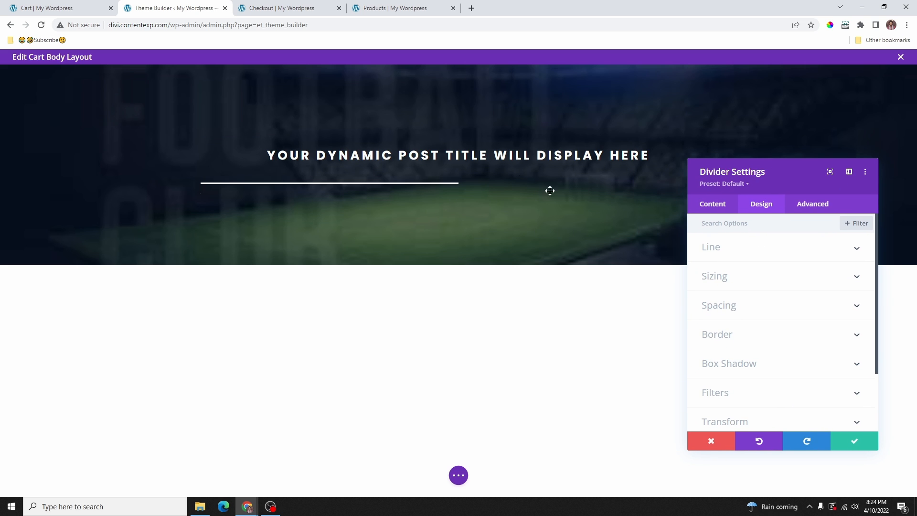
{"action": "left_click", "coordinate": [814, 204]}
{"action": "scroll", "coordinate": [784, 399], "scroll_direction": "down", "scroll_amount": 2}
{"action": "left_click", "coordinate": [734, 344]}
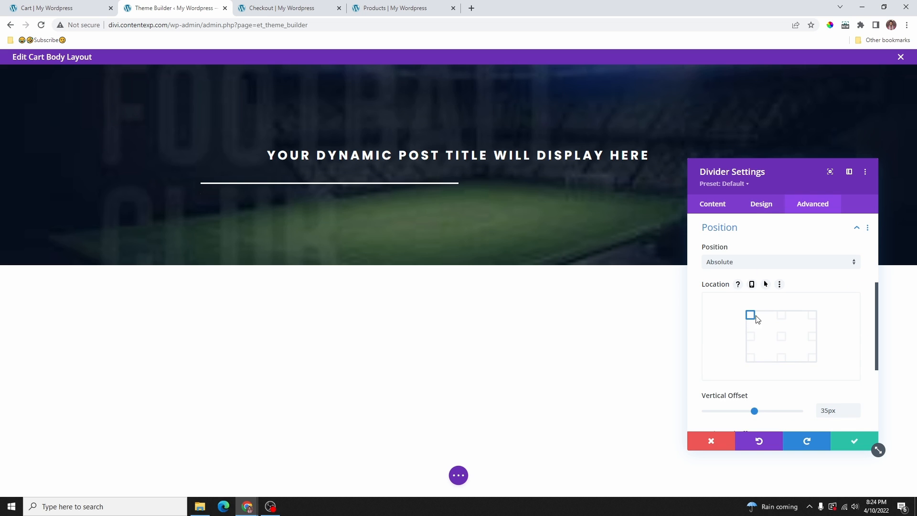
{"action": "left_click", "coordinate": [812, 316]}
{"action": "left_click_drag", "start_coordinate": [794, 177], "coordinate": [570, 210]}
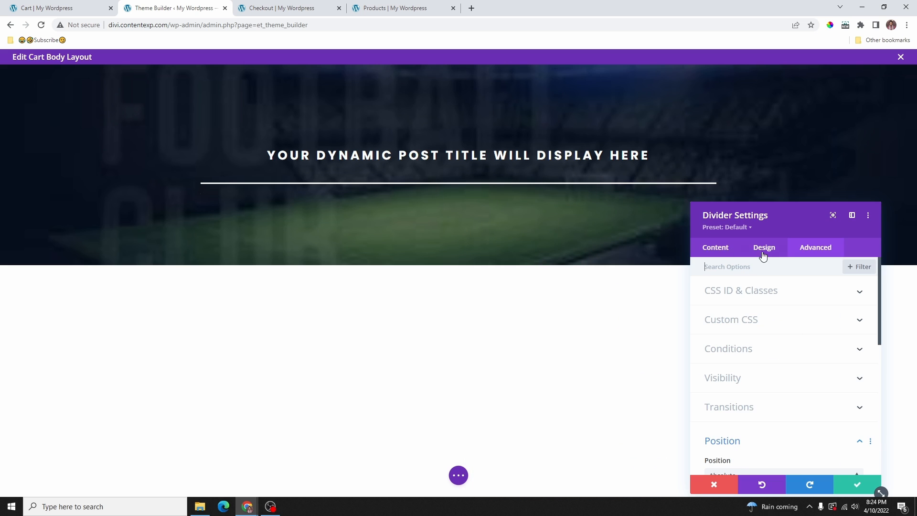
Step: Set the line color of the divider on the row's right half to purple, trying red first
{"action": "left_click", "coordinate": [766, 247]}
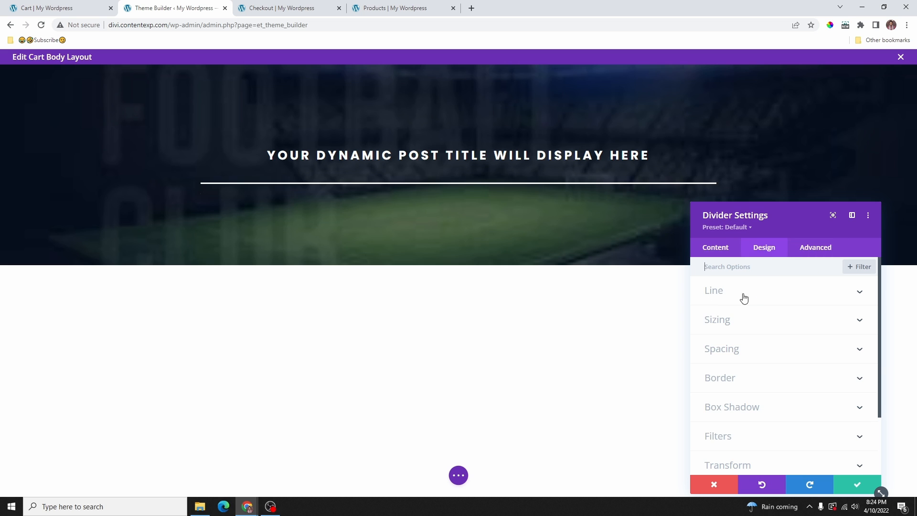
{"action": "left_click", "coordinate": [745, 296]}
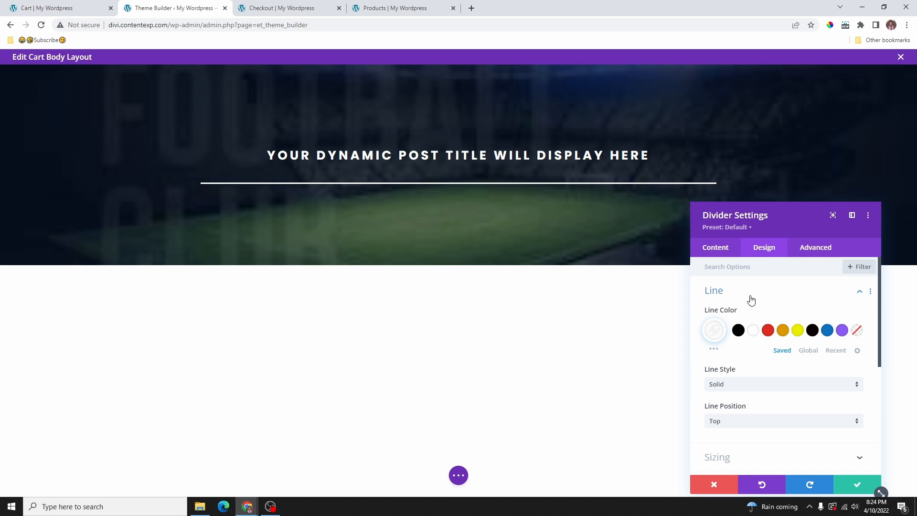
{"action": "left_click", "coordinate": [768, 331]}
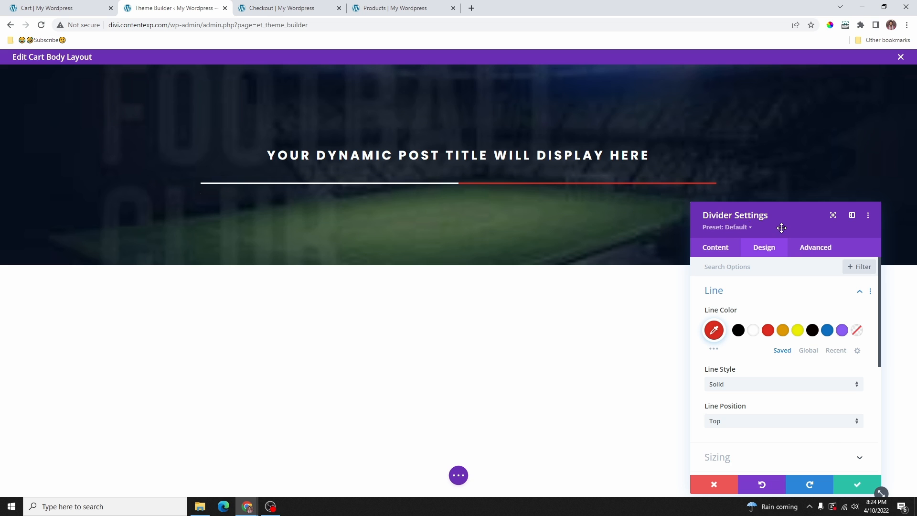
{"action": "left_click_drag", "start_coordinate": [780, 228], "coordinate": [678, 232]}
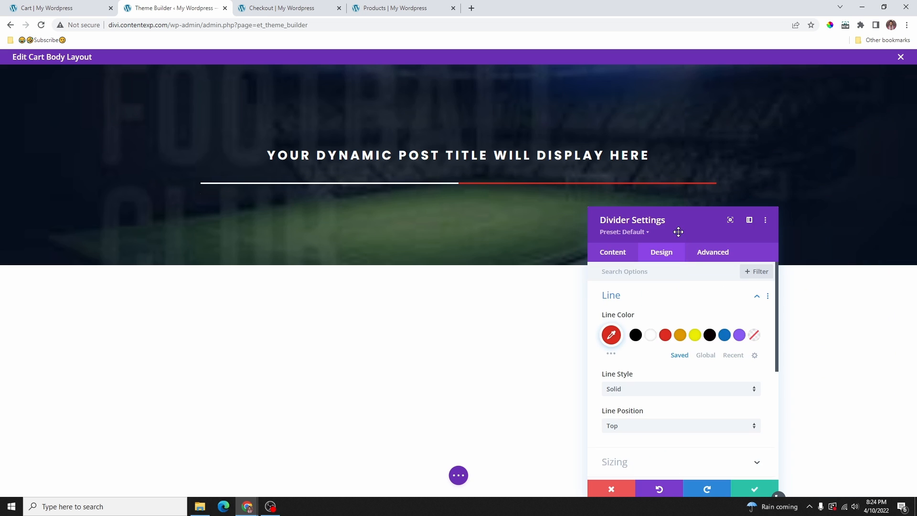
{"action": "left_click", "coordinate": [739, 336]}
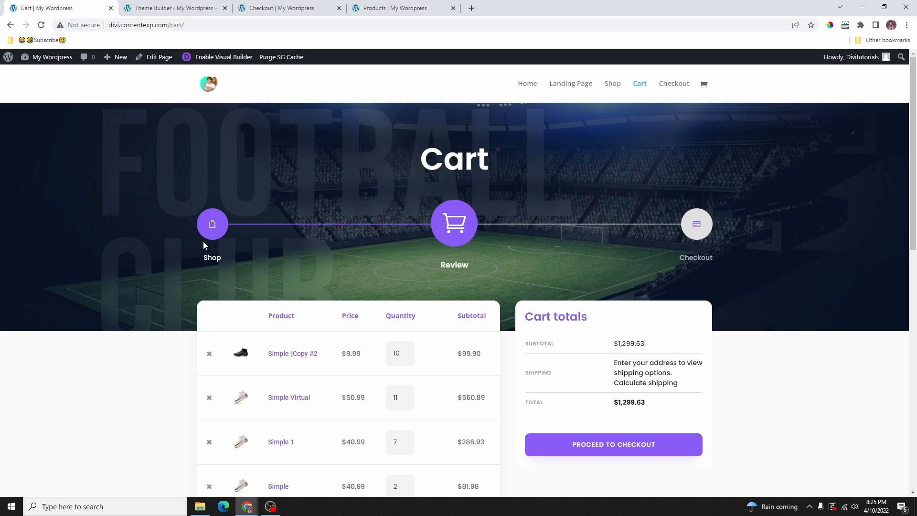
Step: Return to the Theme Builder layout and add a Blurb module below the purple divider
{"action": "left_click", "coordinate": [199, 9]}
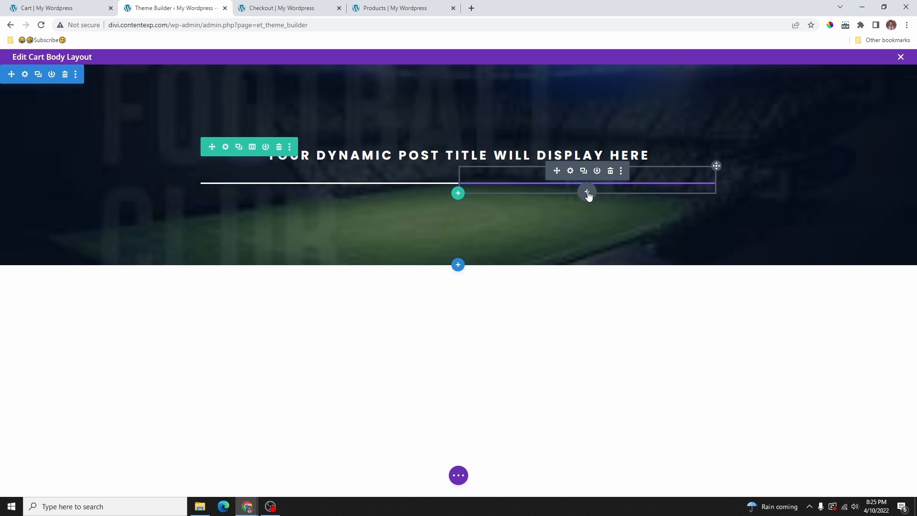
{"action": "left_click", "coordinate": [587, 193]}
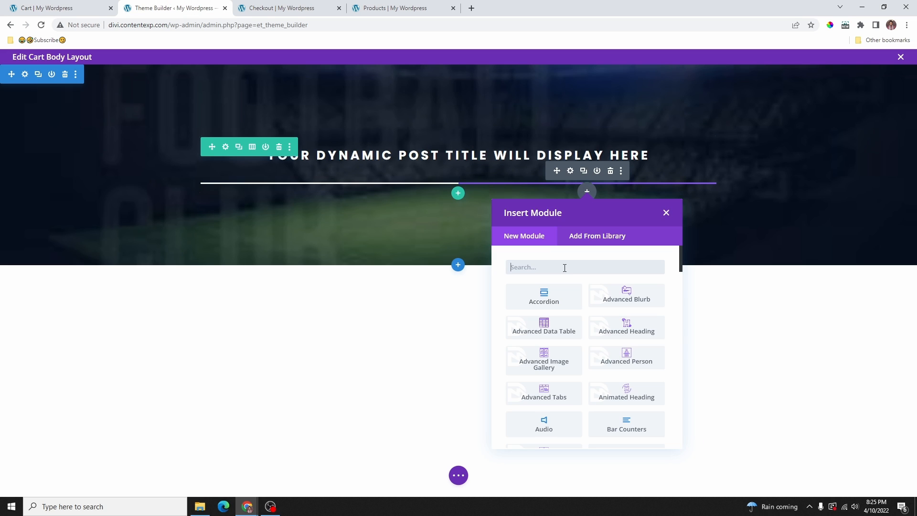
{"action": "type", "text": "blur"}
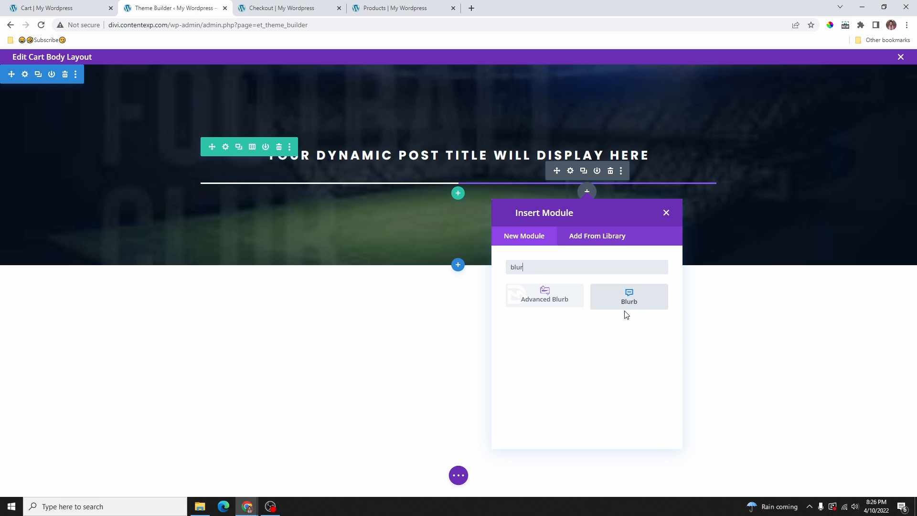
{"action": "left_click", "coordinate": [629, 298]}
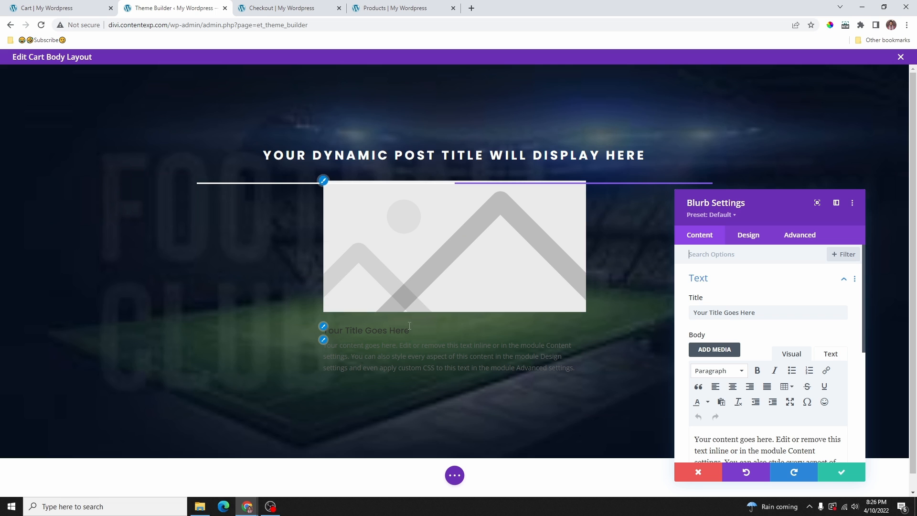
Step: Set the blurb's title to "Review" and delete its placeholder body text
{"action": "left_click", "coordinate": [762, 312]}
{"action": "left_click_drag", "start_coordinate": [762, 312], "coordinate": [690, 316]}
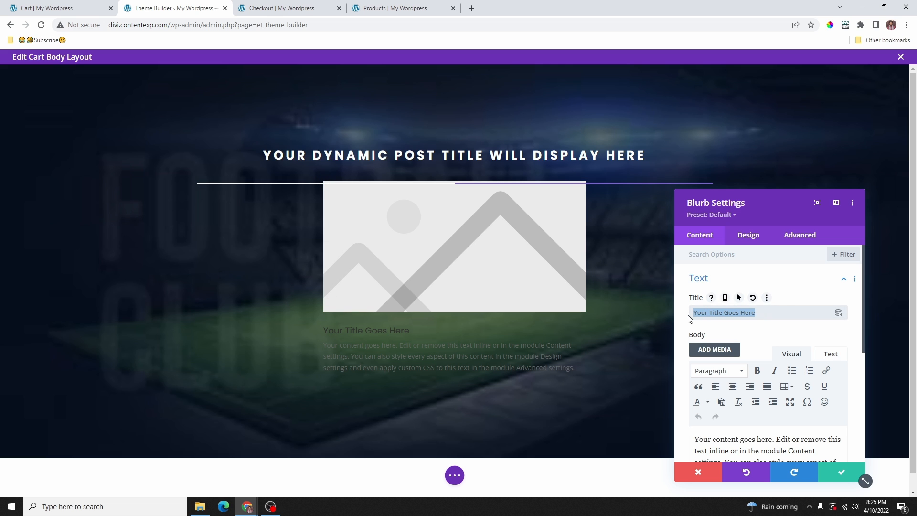
{"action": "left_click", "coordinate": [253, 11]}
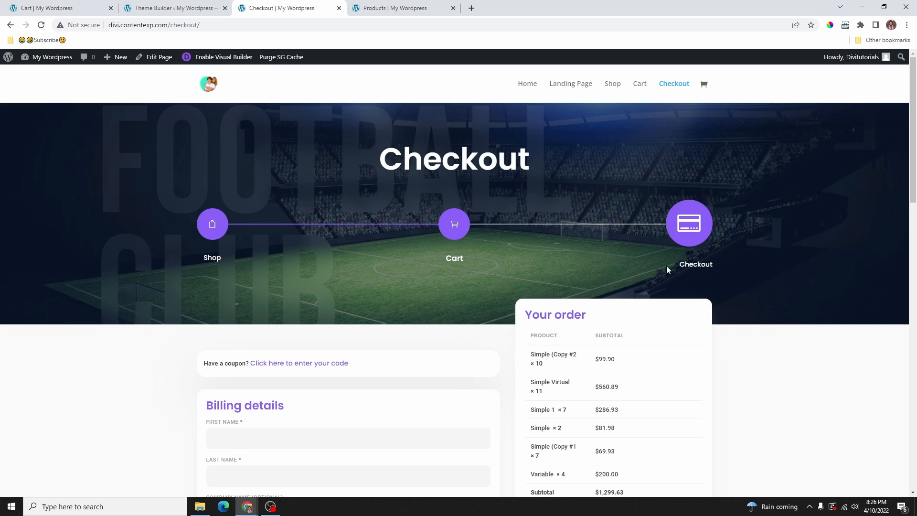
{"action": "left_click", "coordinate": [143, 8]}
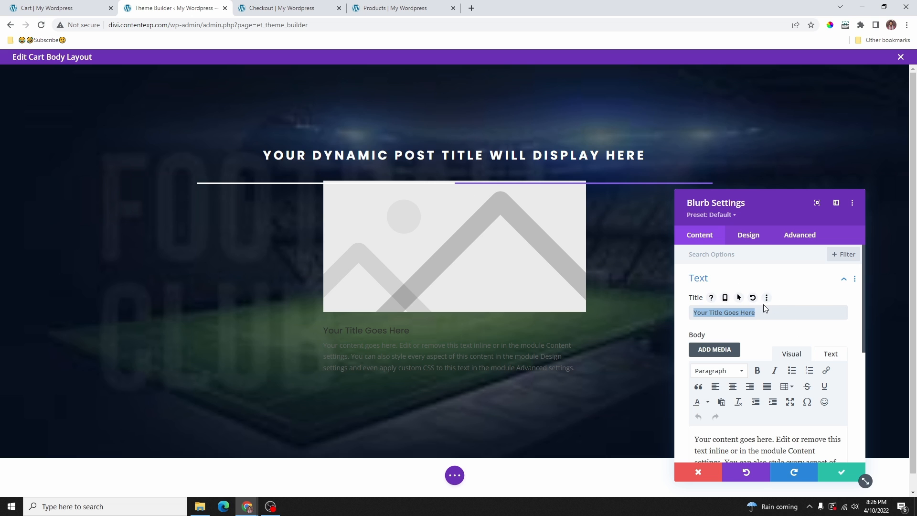
{"action": "type", "text": "Review"}
{"action": "scroll", "coordinate": [806, 387], "scroll_direction": "down", "scroll_amount": 2}
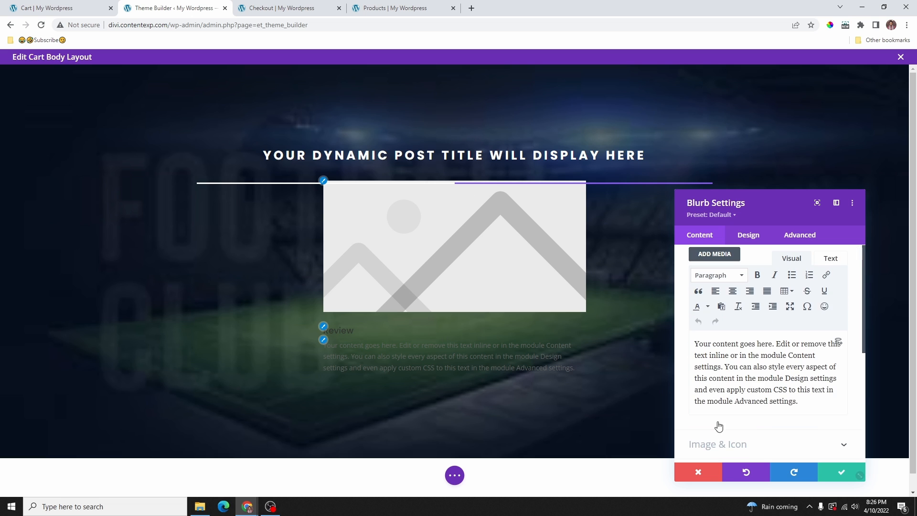
{"action": "left_click_drag", "start_coordinate": [806, 400], "coordinate": [687, 342]}
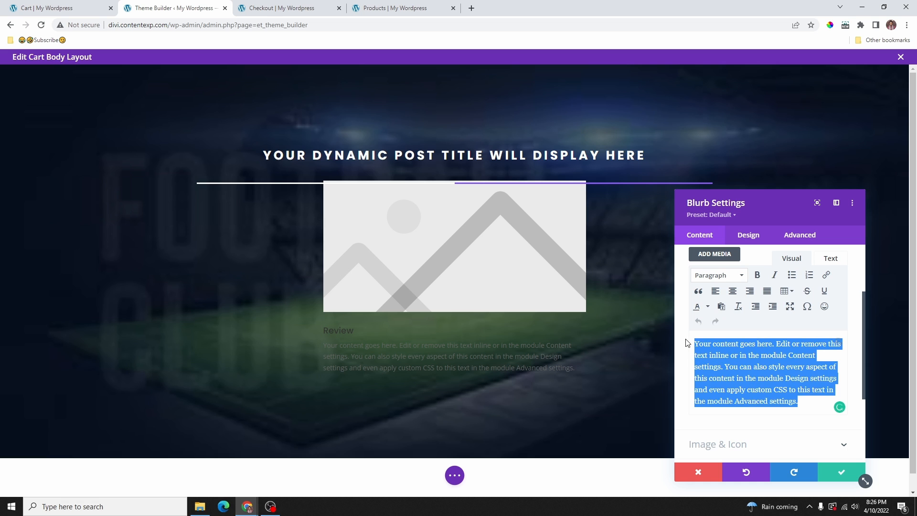
{"action": "key", "text": "BackSpace"}
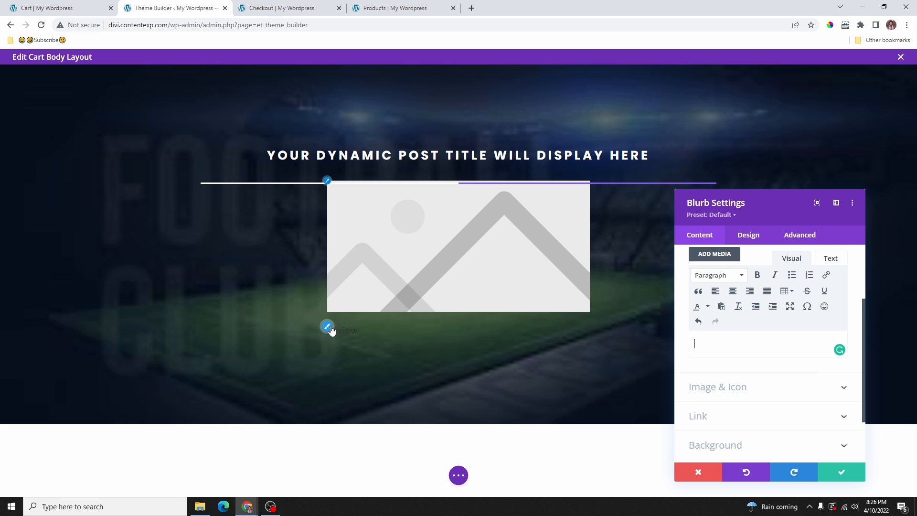
Step: Style the blurb's title text as bold, white and all uppercase
{"action": "left_click", "coordinate": [327, 331]}
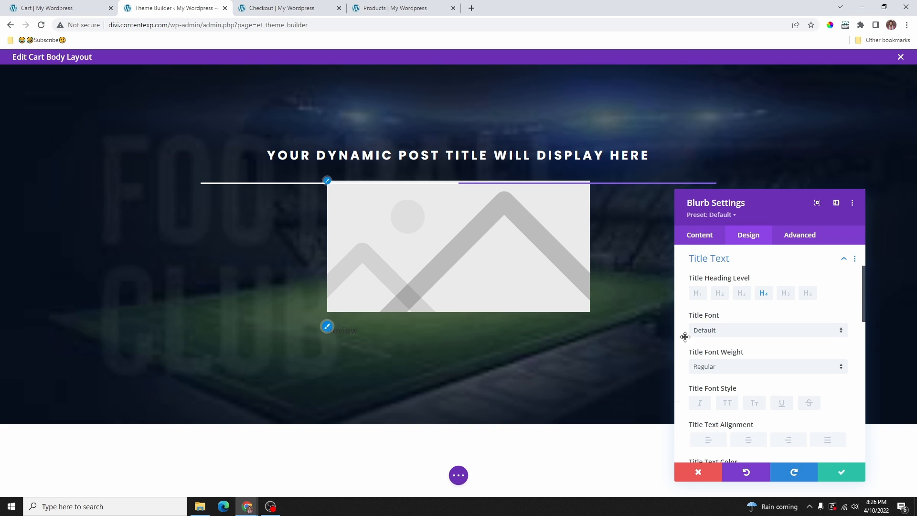
{"action": "scroll", "coordinate": [737, 345], "scroll_direction": "down", "scroll_amount": 2}
{"action": "left_click", "coordinate": [735, 320]}
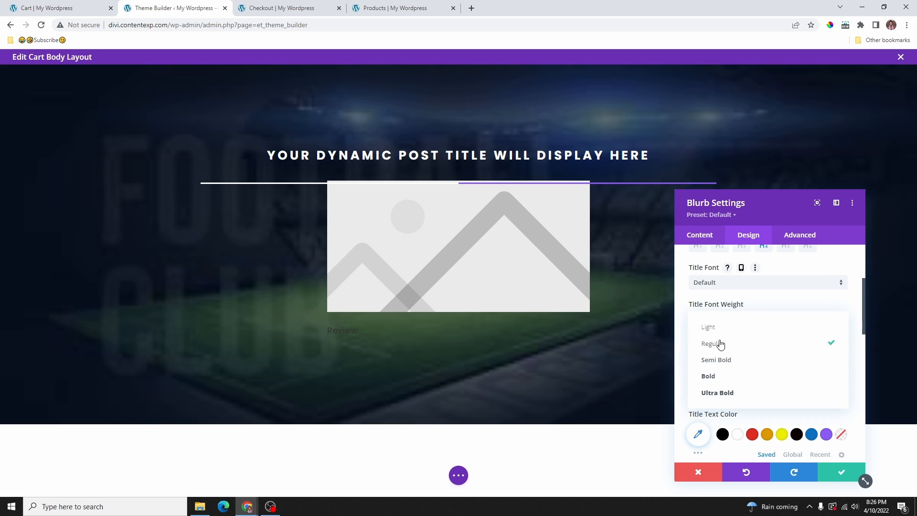
{"action": "left_click", "coordinate": [724, 378]}
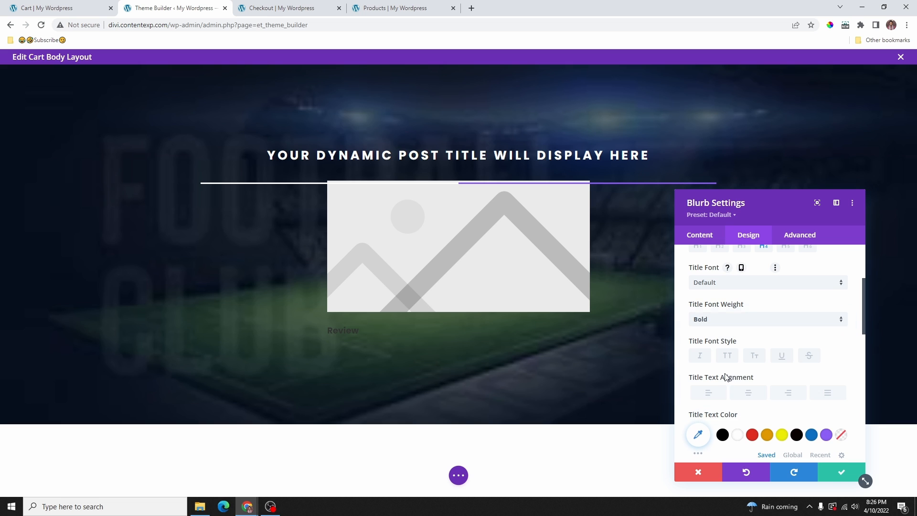
{"action": "left_click", "coordinate": [738, 435]}
{"action": "scroll", "coordinate": [697, 329], "scroll_direction": "down", "scroll_amount": 3}
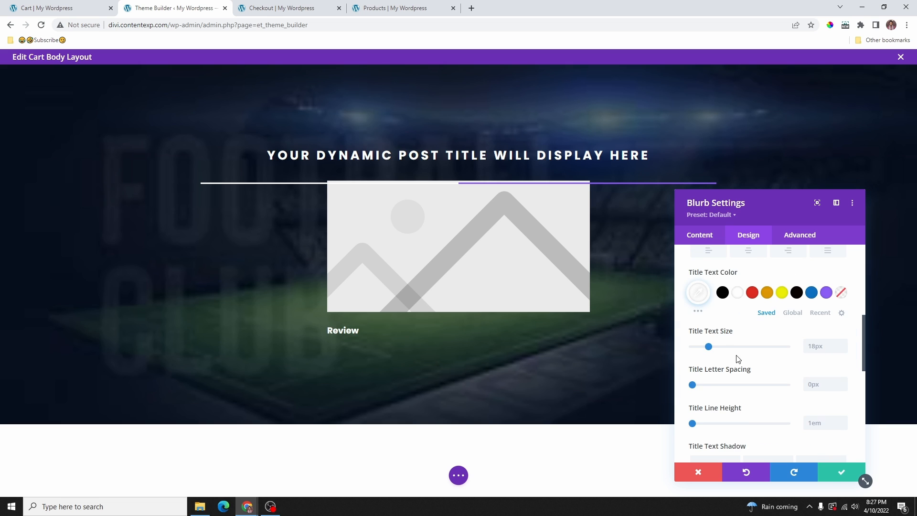
{"action": "scroll", "coordinate": [721, 344], "scroll_direction": "up", "scroll_amount": 2}
{"action": "left_click", "coordinate": [727, 309]}
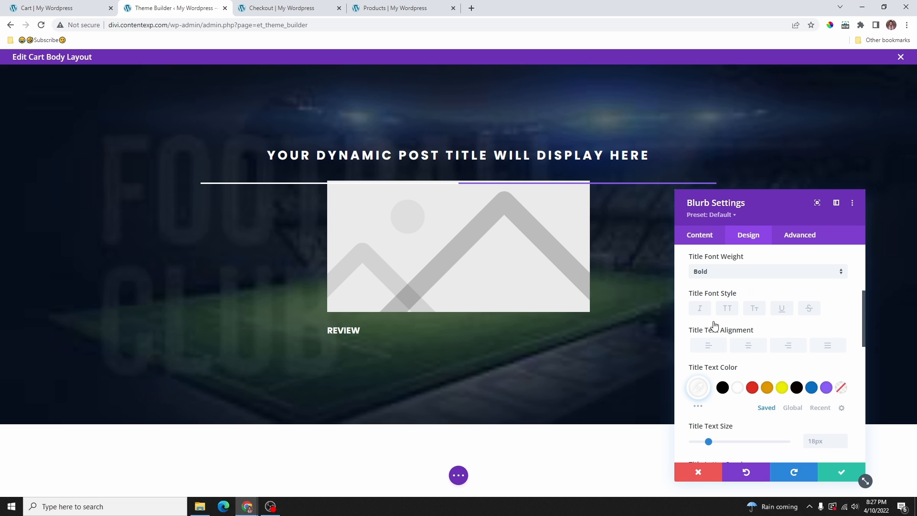
Step: Set the blurb's title text size to 20px, widen its letter spacing and center it
{"action": "scroll", "coordinate": [714, 327], "scroll_direction": "down", "scroll_amount": 1}
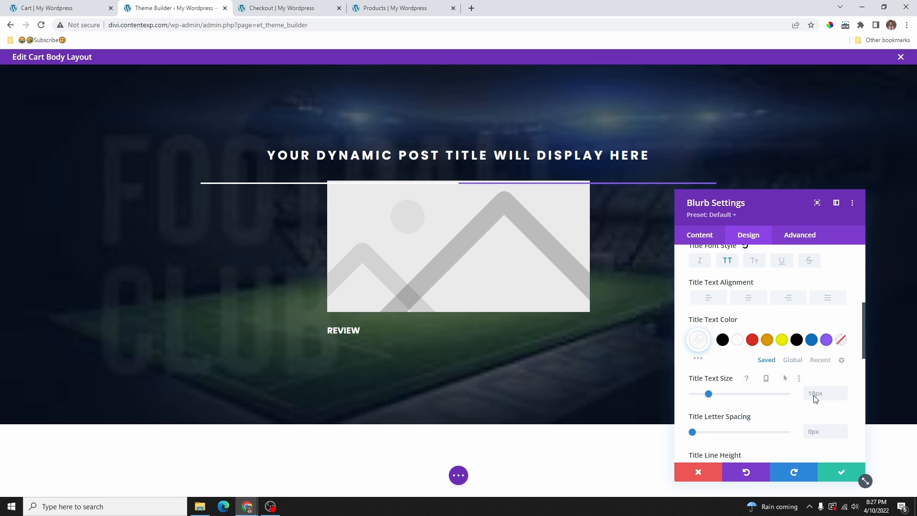
{"action": "left_click", "coordinate": [843, 389]}
{"action": "left_click", "coordinate": [843, 389]}
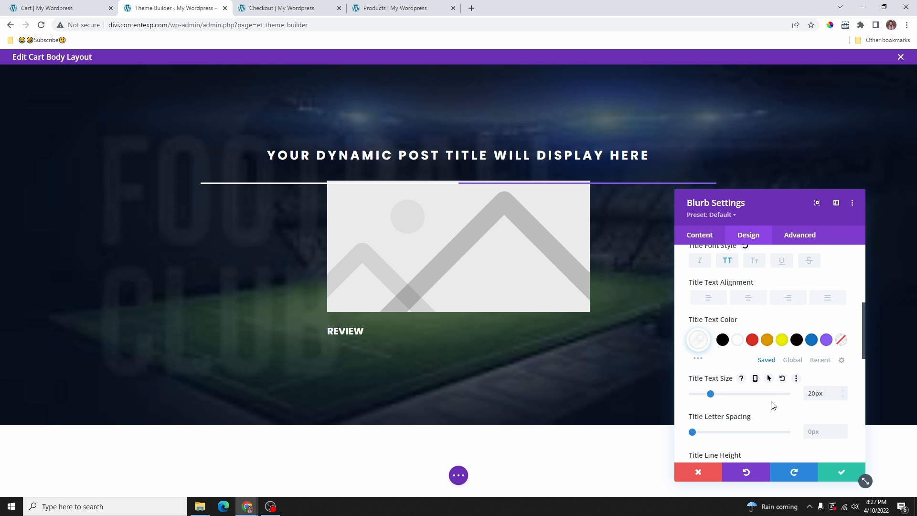
{"action": "scroll", "coordinate": [795, 373], "scroll_direction": "down", "scroll_amount": 1}
{"action": "scroll", "coordinate": [794, 373], "scroll_direction": "down", "scroll_amount": 2}
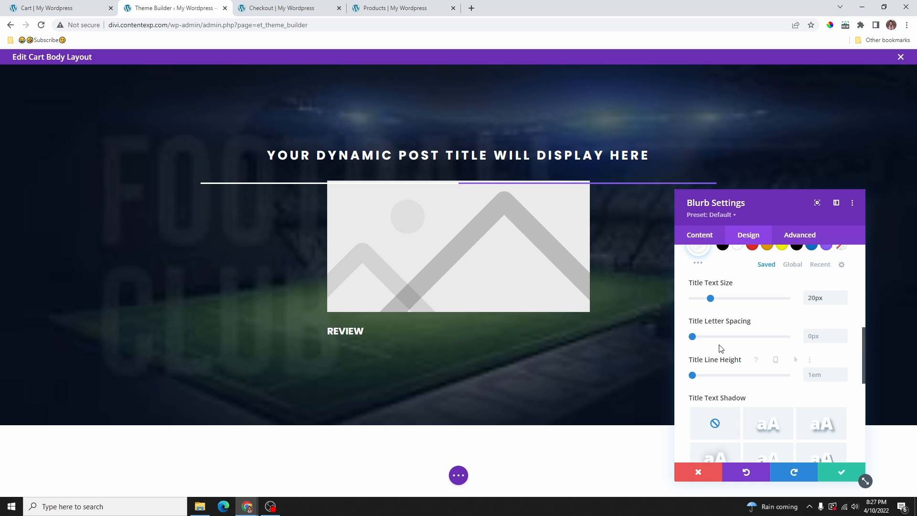
{"action": "left_click", "coordinate": [843, 334]}
{"action": "left_click", "coordinate": [843, 334]}
{"action": "left_click", "coordinate": [844, 334]}
{"action": "scroll", "coordinate": [774, 340], "scroll_direction": "up", "scroll_amount": 3}
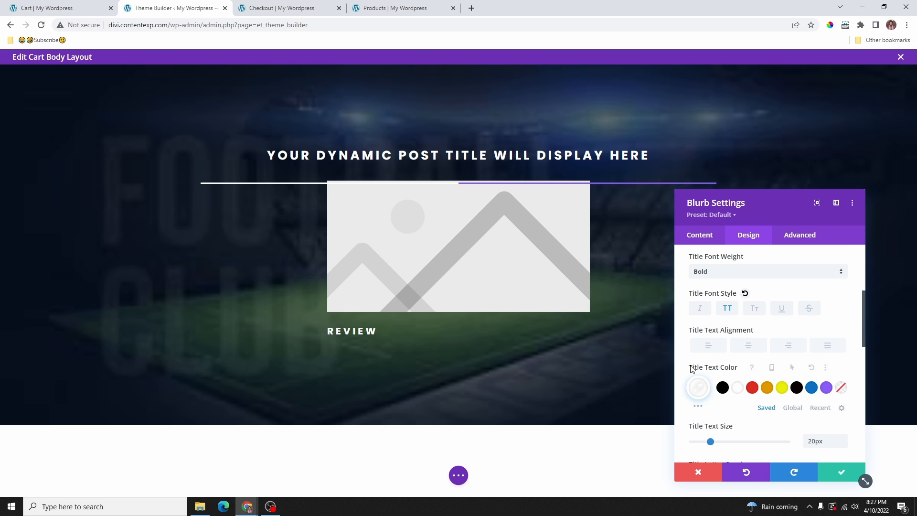
{"action": "left_click", "coordinate": [748, 346]}
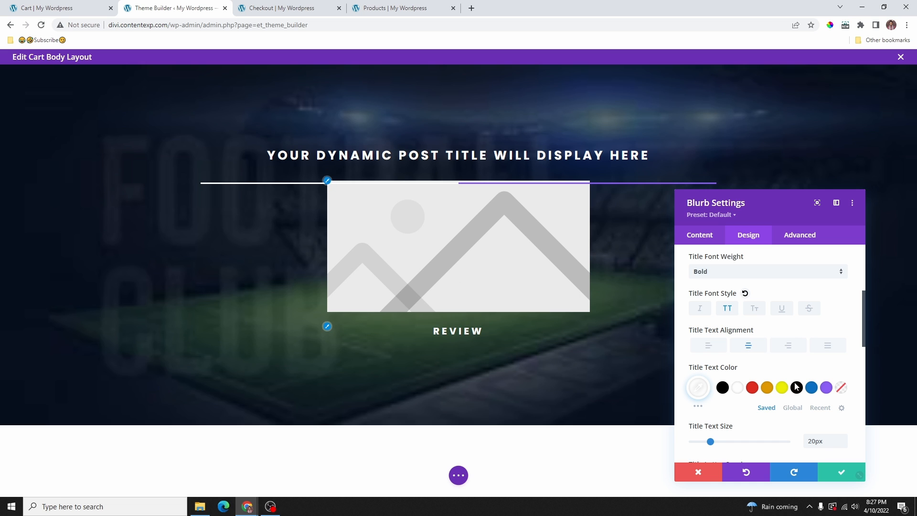
Step: Replace the blurb's image with the shopping cart icon that has a down arrow, searching the icons for "cart"
{"action": "left_click", "coordinate": [698, 236]}
{"action": "left_click", "coordinate": [700, 240]}
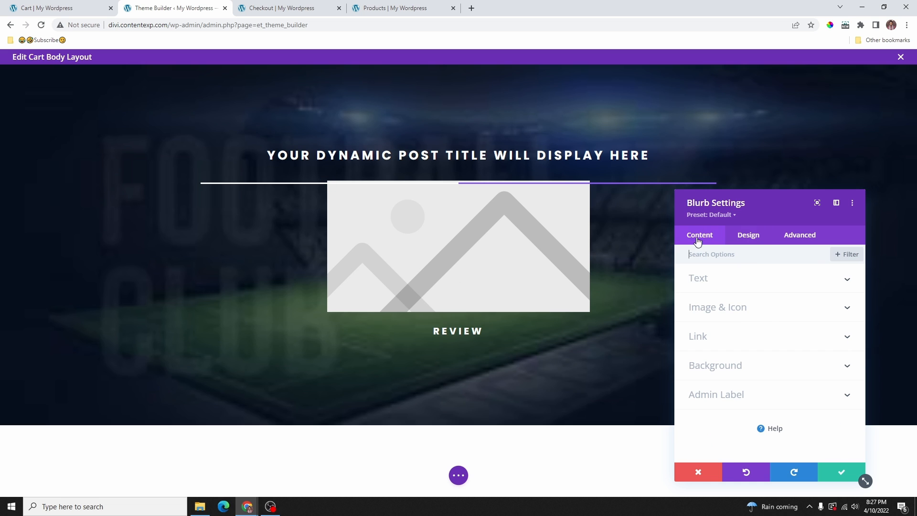
{"action": "left_click", "coordinate": [720, 311]}
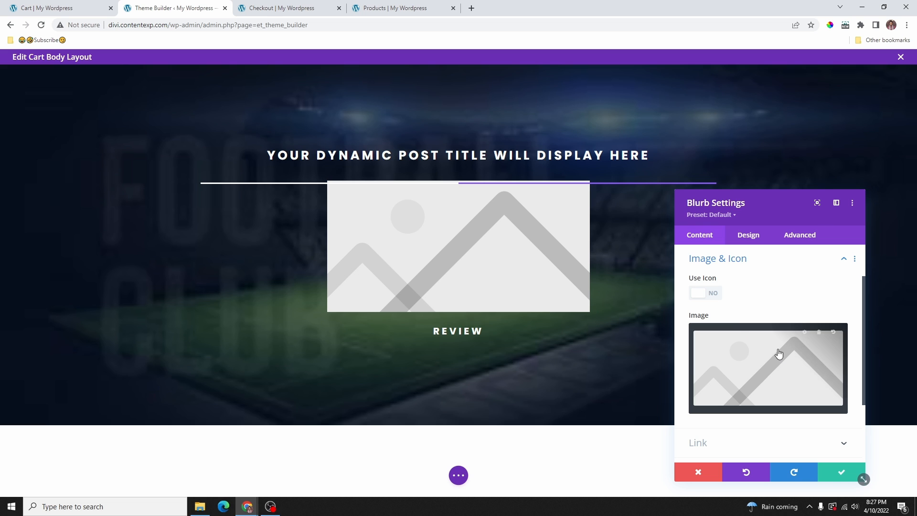
{"action": "left_click", "coordinate": [711, 296]}
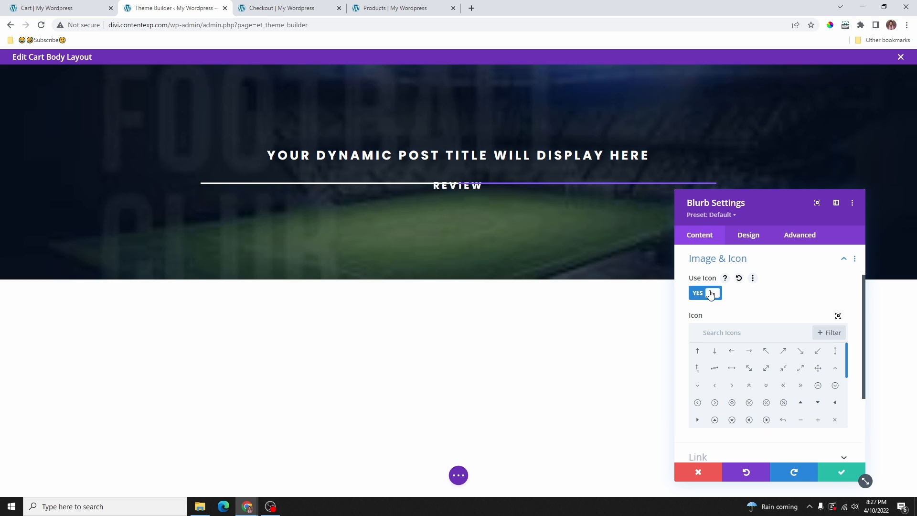
{"action": "left_click", "coordinate": [762, 335]}
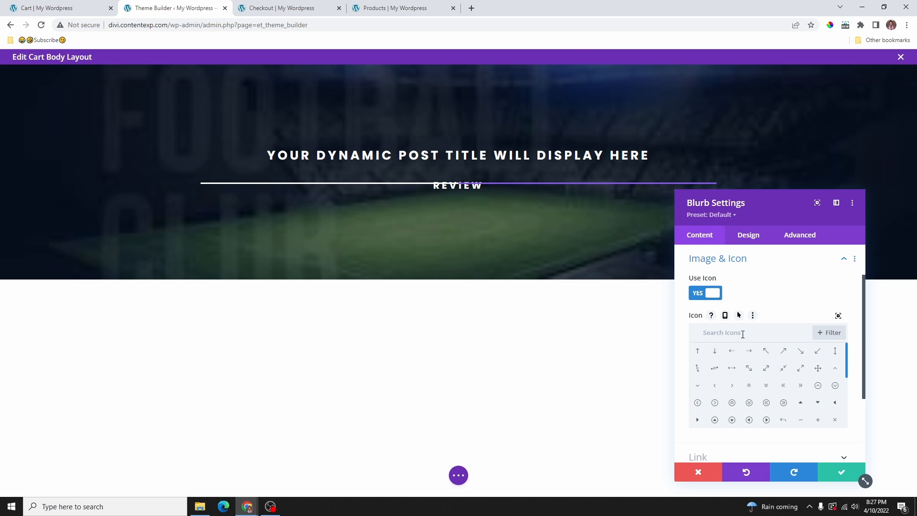
{"action": "left_click", "coordinate": [48, 7]}
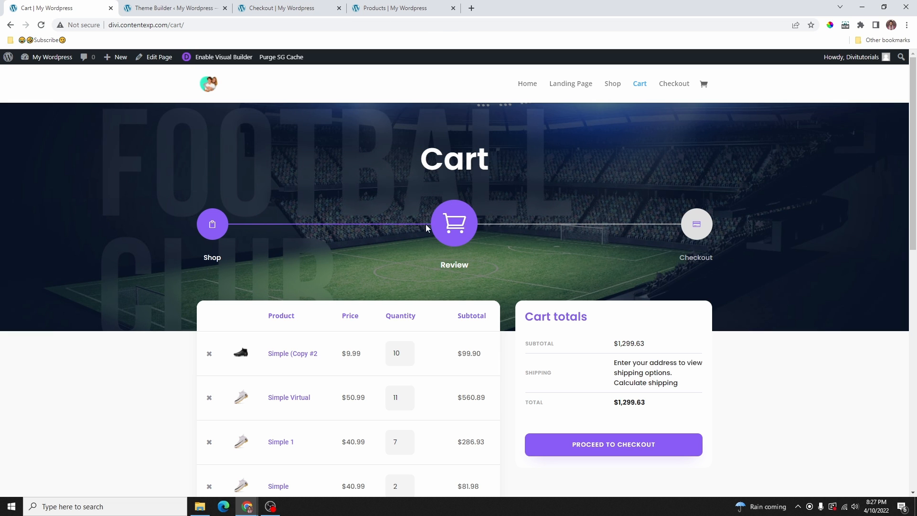
{"action": "left_click", "coordinate": [186, 8]}
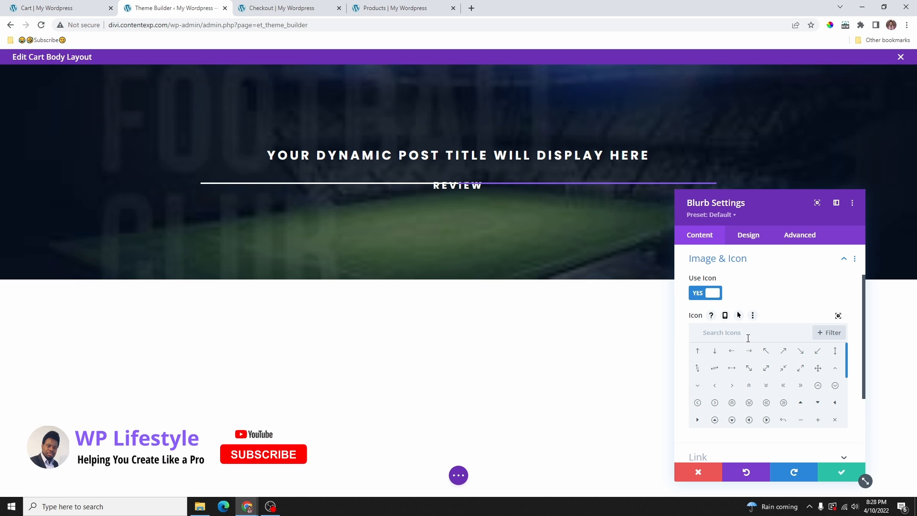
{"action": "type", "text": "cart"}
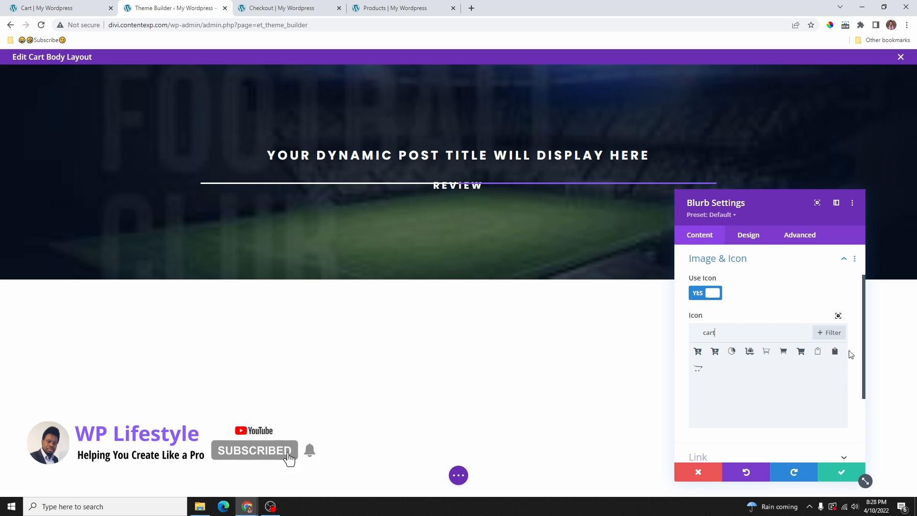
{"action": "left_click", "coordinate": [698, 352]}
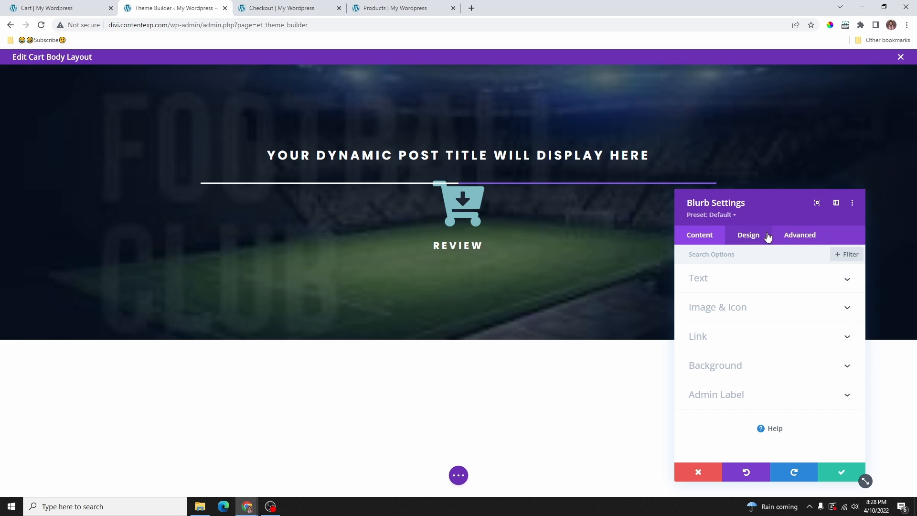
Step: Color the blurb's cart icon white and give it a purple background
{"action": "left_click", "coordinate": [748, 237]}
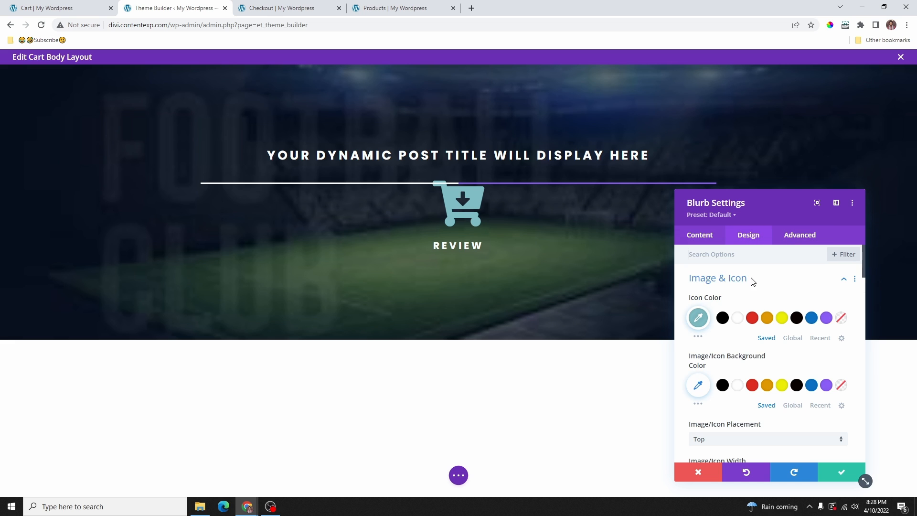
{"action": "left_click", "coordinate": [709, 281]}
{"action": "left_click", "coordinate": [720, 282]}
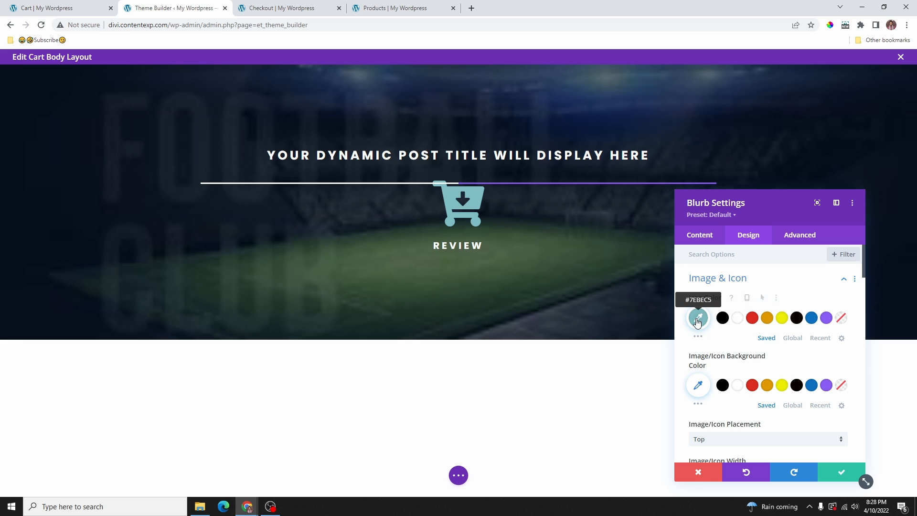
{"action": "left_click", "coordinate": [738, 319]}
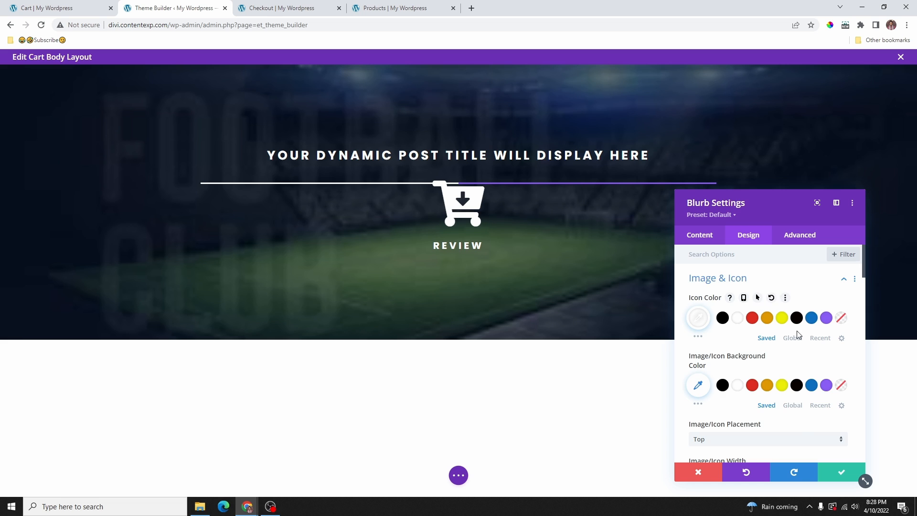
{"action": "left_click", "coordinate": [826, 386]}
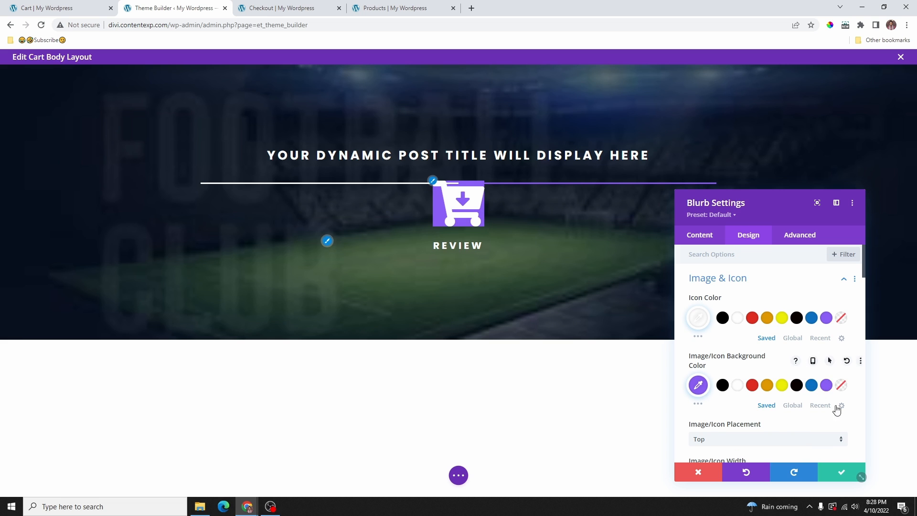
{"action": "scroll", "coordinate": [724, 328], "scroll_direction": "down", "scroll_amount": 2}
{"action": "left_click", "coordinate": [717, 349]}
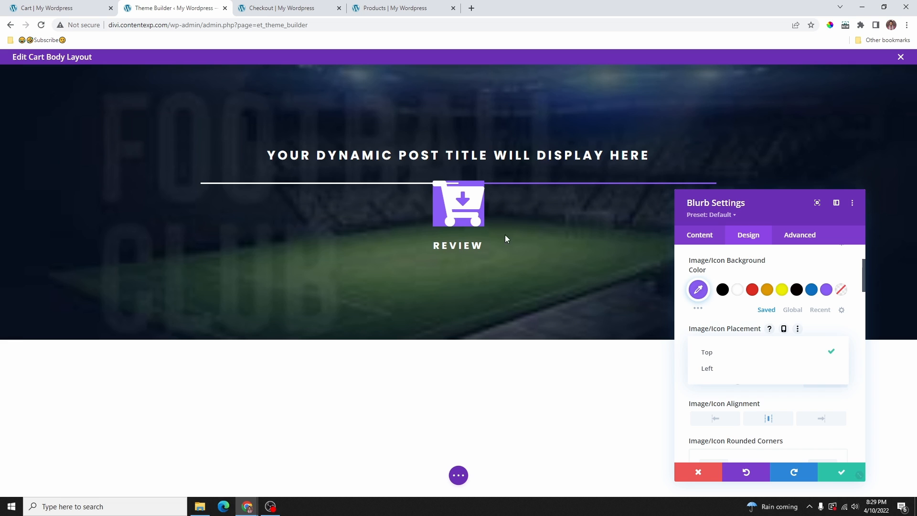
{"action": "left_click", "coordinate": [709, 369]}
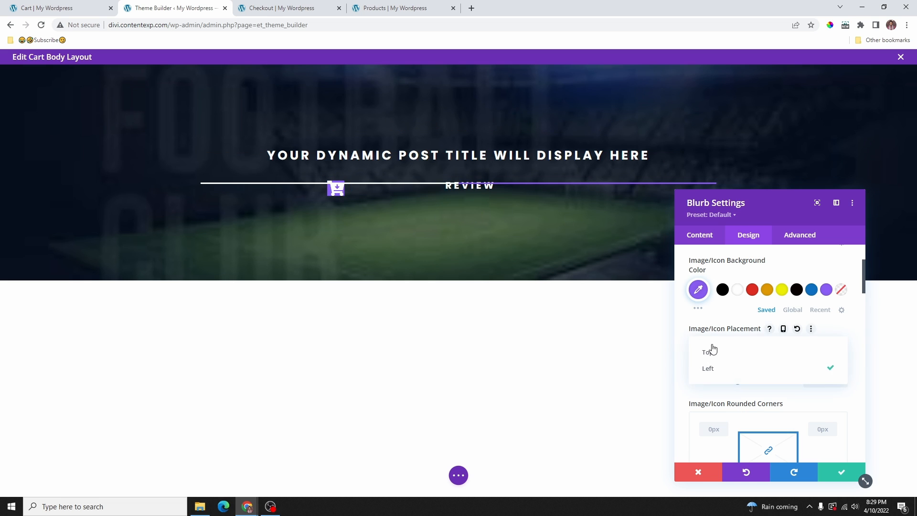
{"action": "left_click", "coordinate": [709, 348]}
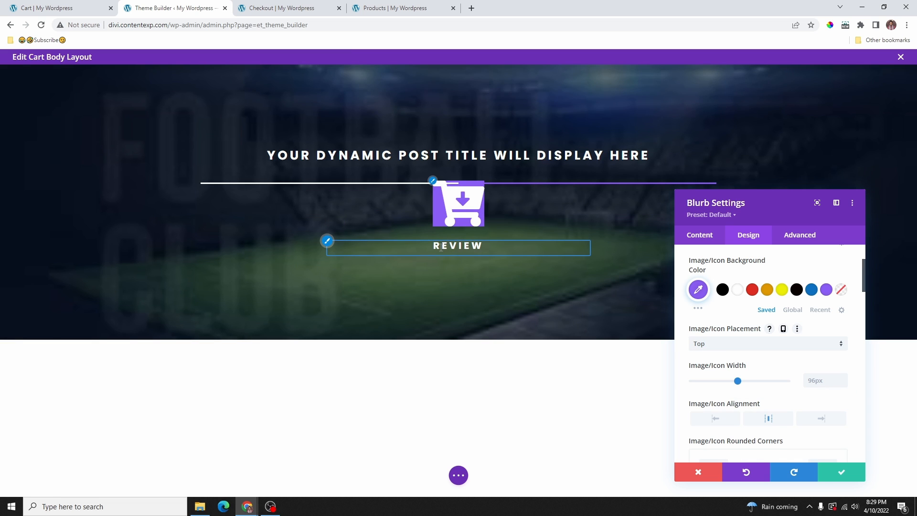
Step: Set the blurb icon's width to 50px and round all four of its corners to 100px
{"action": "scroll", "coordinate": [792, 375], "scroll_direction": "down", "scroll_amount": 2}
{"action": "scroll", "coordinate": [764, 377], "scroll_direction": "up", "scroll_amount": 2}
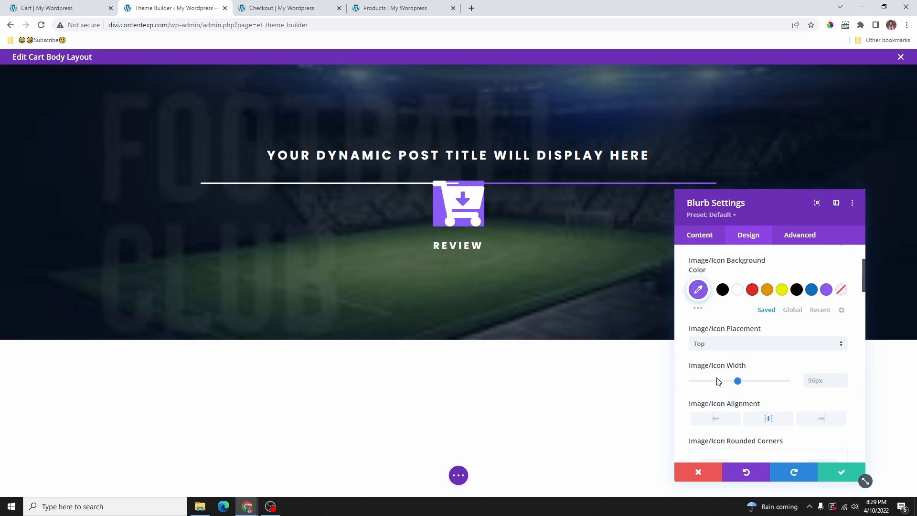
{"action": "left_click_drag", "start_coordinate": [735, 382], "coordinate": [713, 382]}
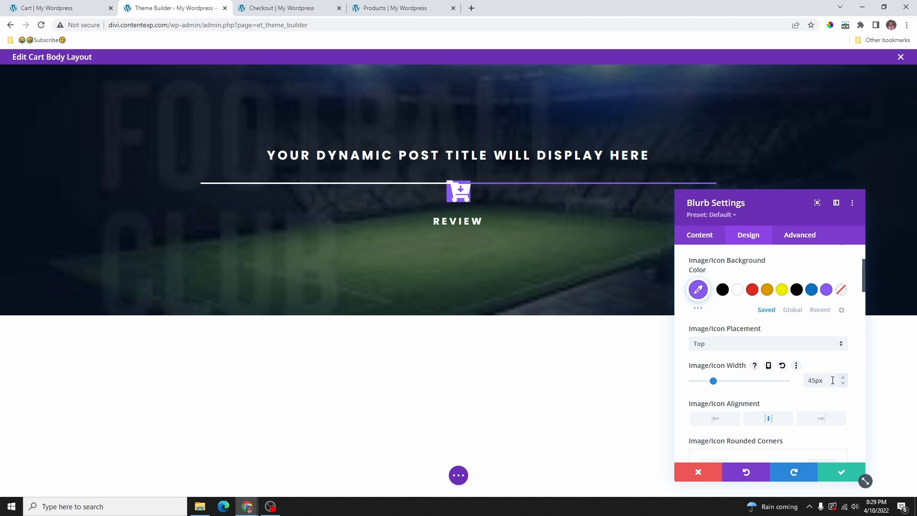
{"action": "left_click", "coordinate": [842, 377]}
{"action": "left_click", "coordinate": [842, 378]}
{"action": "left_click", "coordinate": [842, 377]}
{"action": "left_click", "coordinate": [842, 377]}
{"action": "left_click", "coordinate": [842, 377]}
{"action": "scroll", "coordinate": [764, 334], "scroll_direction": "down", "scroll_amount": 2}
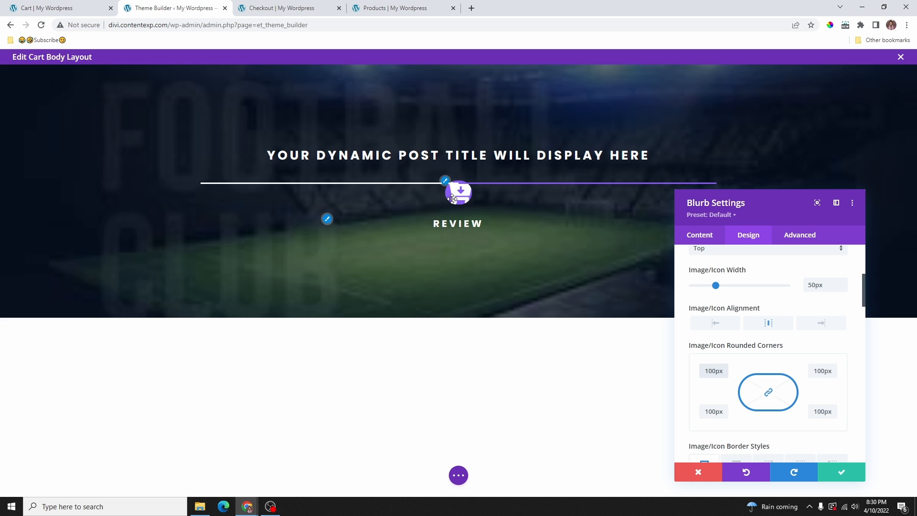
{"action": "scroll", "coordinate": [773, 371], "scroll_direction": "down", "scroll_amount": 6}
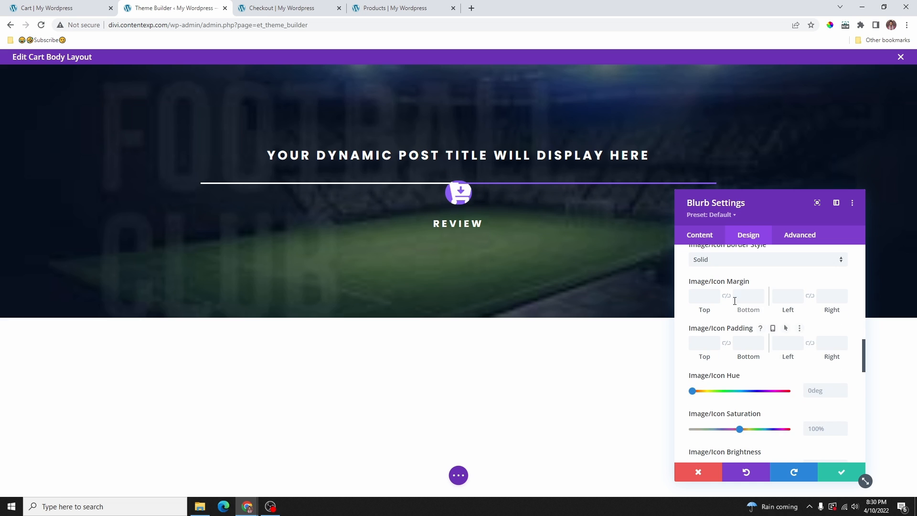
Step: Give the blurb's cart icon 25px of padding on all four sides
{"action": "scroll", "coordinate": [738, 334], "scroll_direction": "down", "scroll_amount": 1}
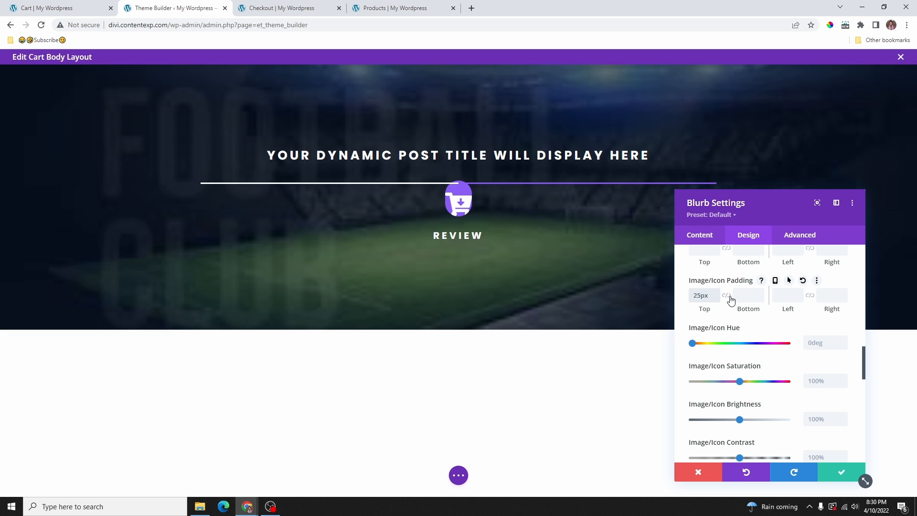
{"action": "left_click", "coordinate": [727, 296]}
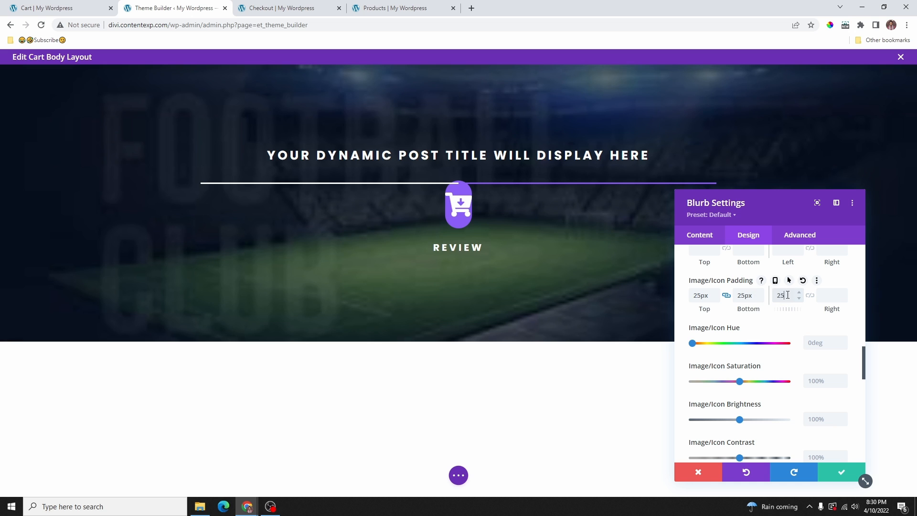
{"action": "left_click", "coordinate": [811, 296]}
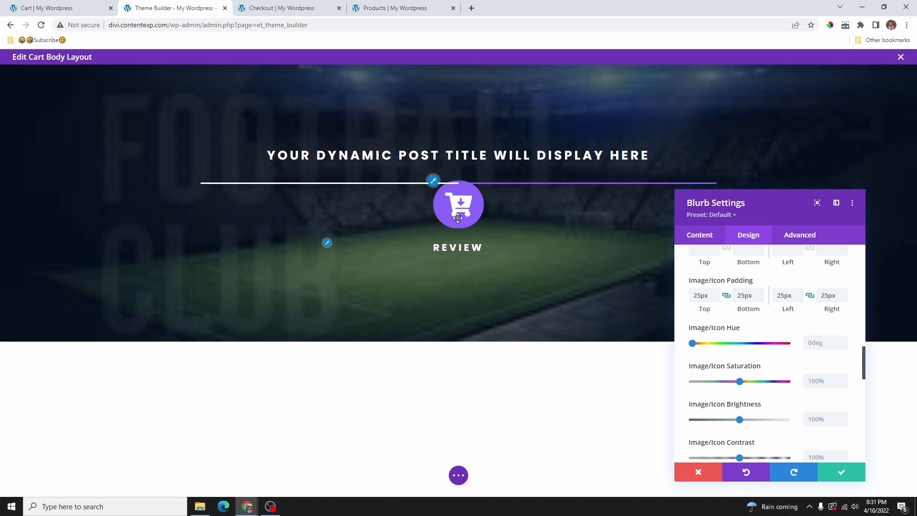
Step: Set the blurb's Z Index to 15 in its advanced position settings
{"action": "left_click", "coordinate": [797, 242]}
{"action": "scroll", "coordinate": [731, 396], "scroll_direction": "down", "scroll_amount": 1}
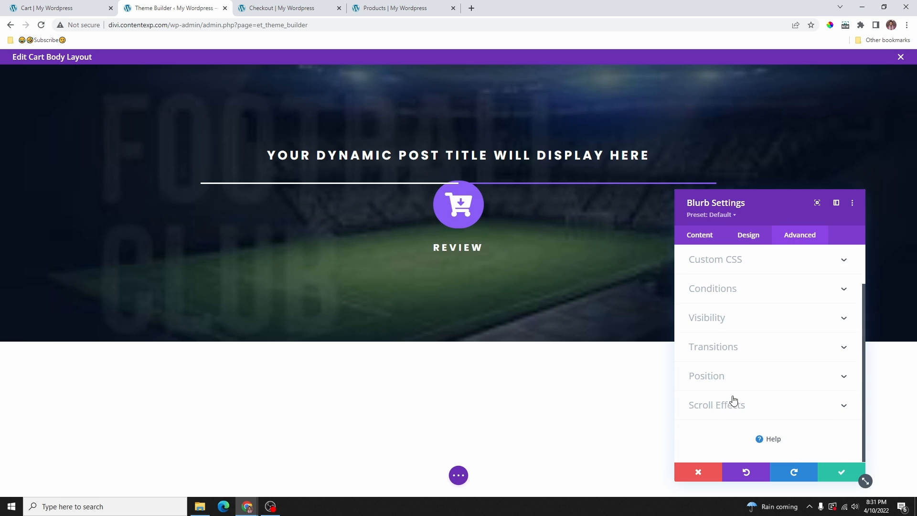
{"action": "left_click", "coordinate": [729, 380]}
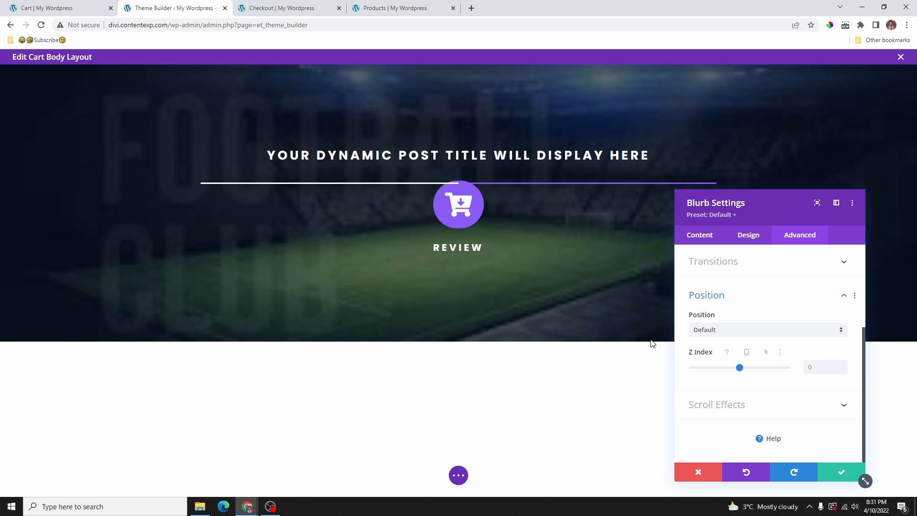
{"action": "left_click", "coordinate": [818, 365]}
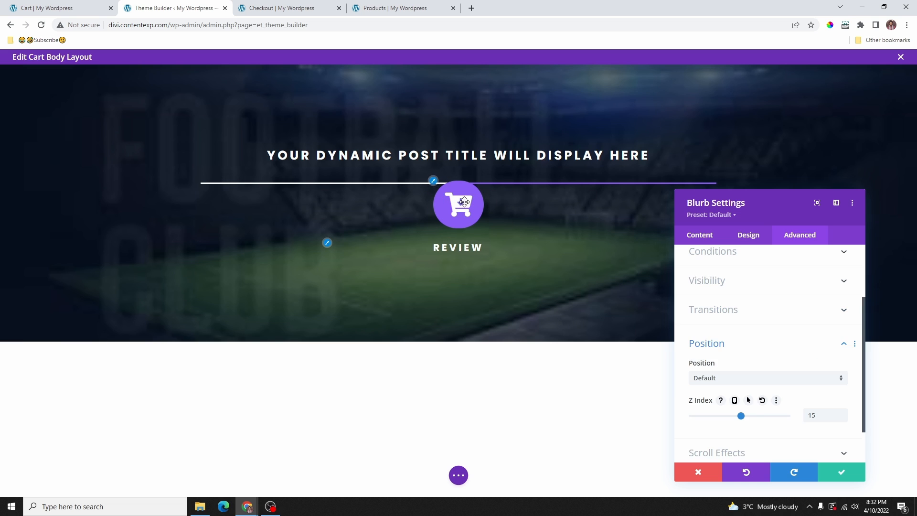
Step: Change the blurb's position to Absolute and anchor it at the top center location
{"action": "scroll", "coordinate": [744, 352], "scroll_direction": "down", "scroll_amount": 1}
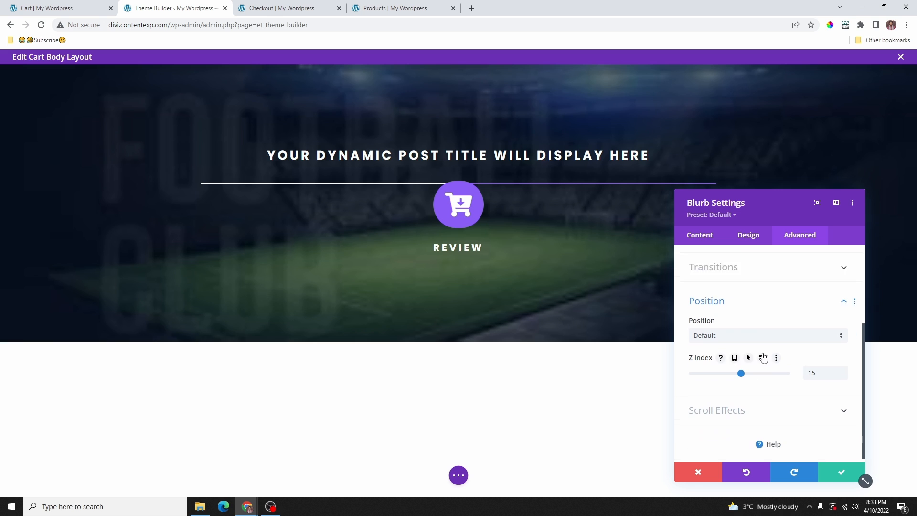
{"action": "left_click", "coordinate": [719, 333]}
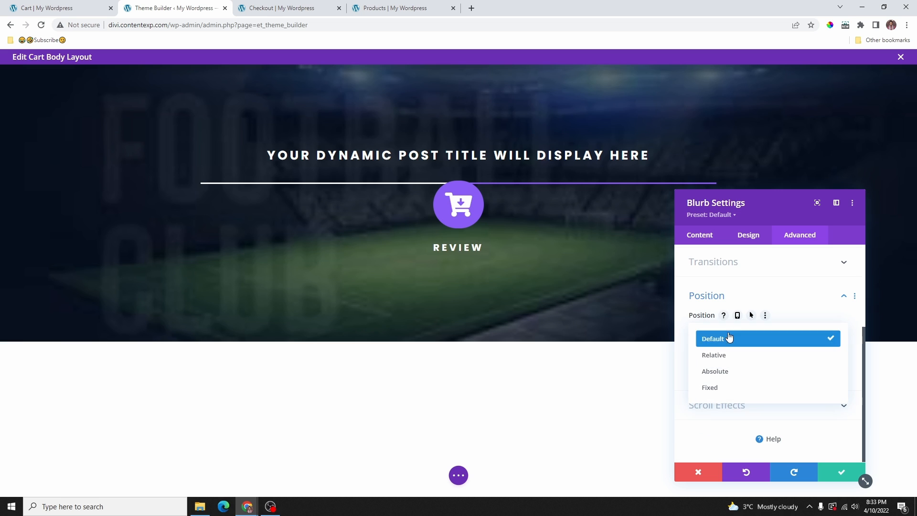
{"action": "left_click", "coordinate": [721, 372]}
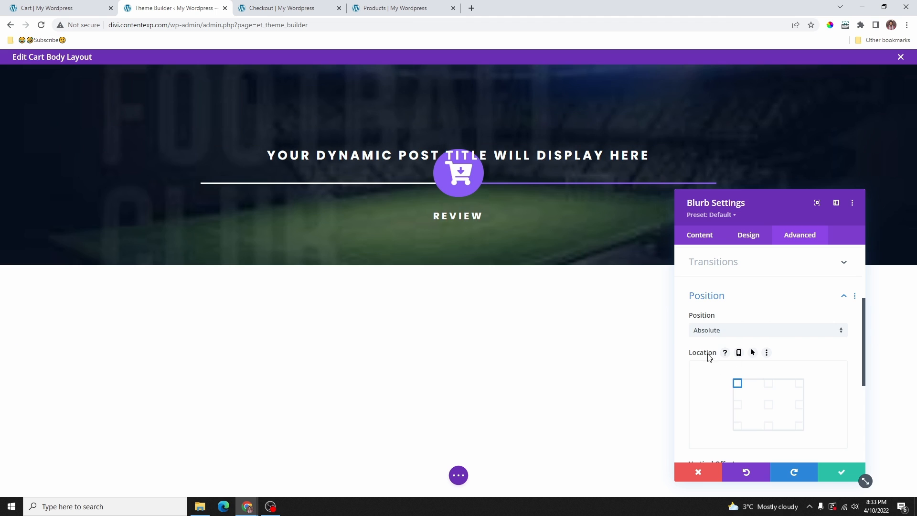
{"action": "scroll", "coordinate": [759, 381], "scroll_direction": "down", "scroll_amount": 2}
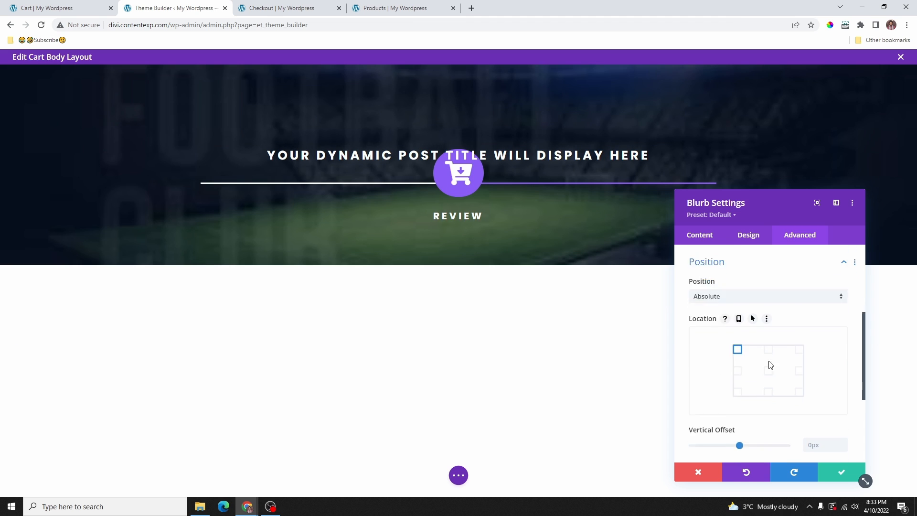
{"action": "left_click", "coordinate": [768, 288]}
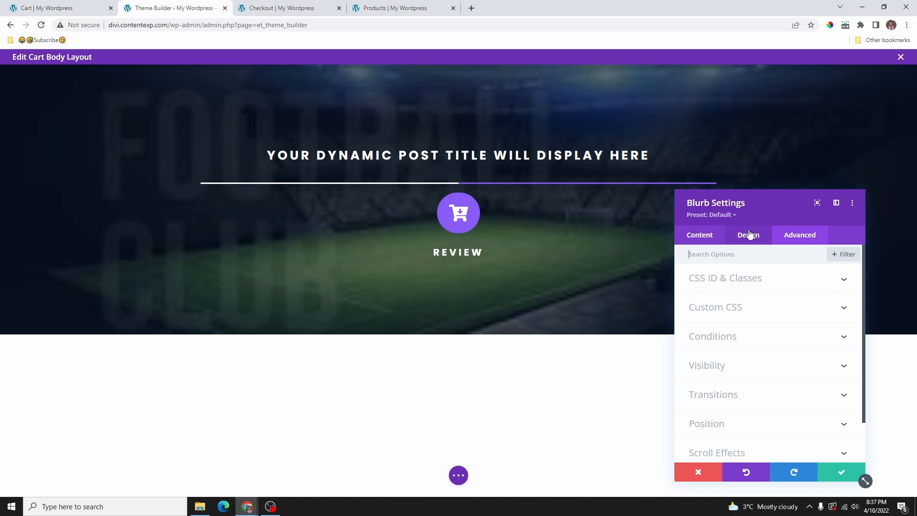
Step: Give the blurb a negative top margin of about -62px so its icon overlaps the divider line, and save the settings
{"action": "left_click", "coordinate": [748, 235]}
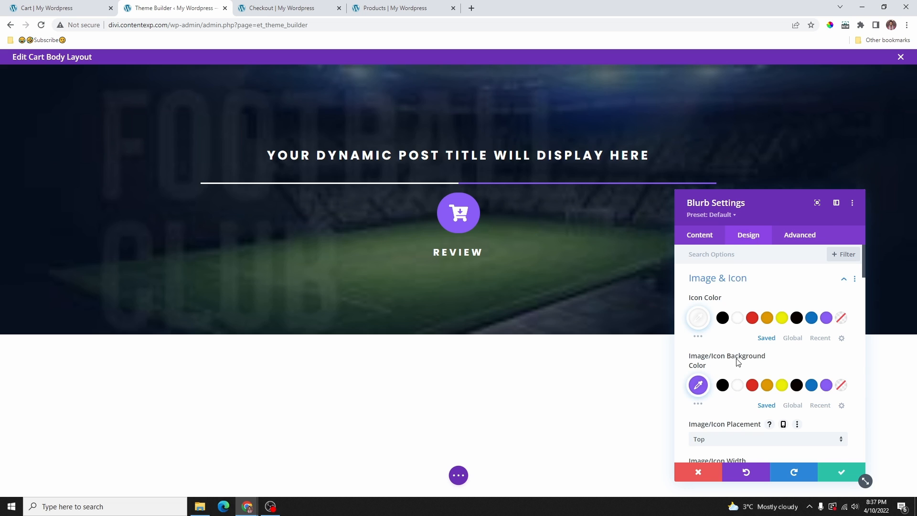
{"action": "left_click", "coordinate": [741, 278]}
{"action": "scroll", "coordinate": [706, 388], "scroll_direction": "down", "scroll_amount": 1}
{"action": "left_click", "coordinate": [708, 377]}
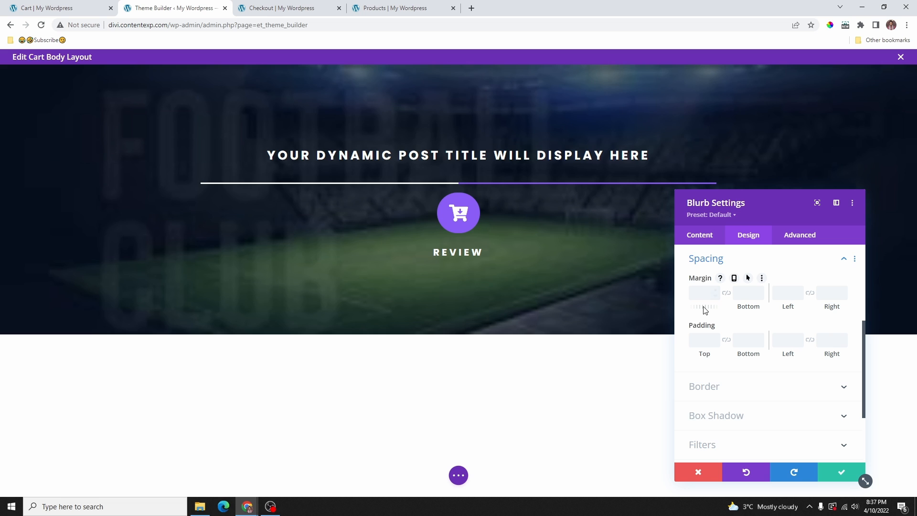
{"action": "left_click_drag", "start_coordinate": [707, 305], "coordinate": [586, 284]}
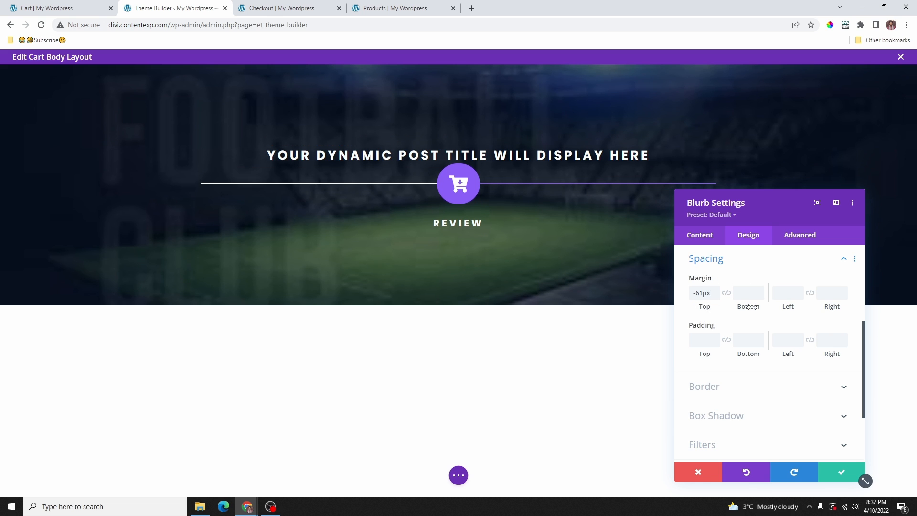
{"action": "left_click", "coordinate": [715, 296]}
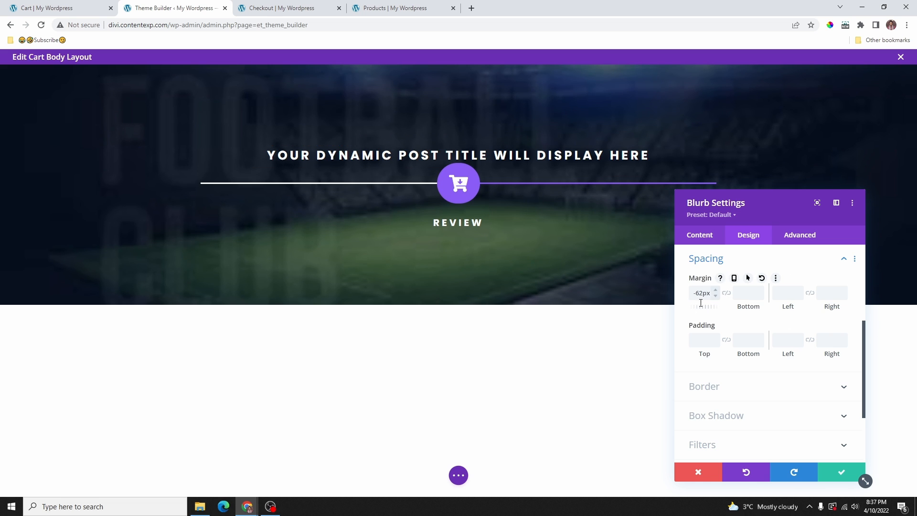
{"action": "left_click", "coordinate": [385, 168]}
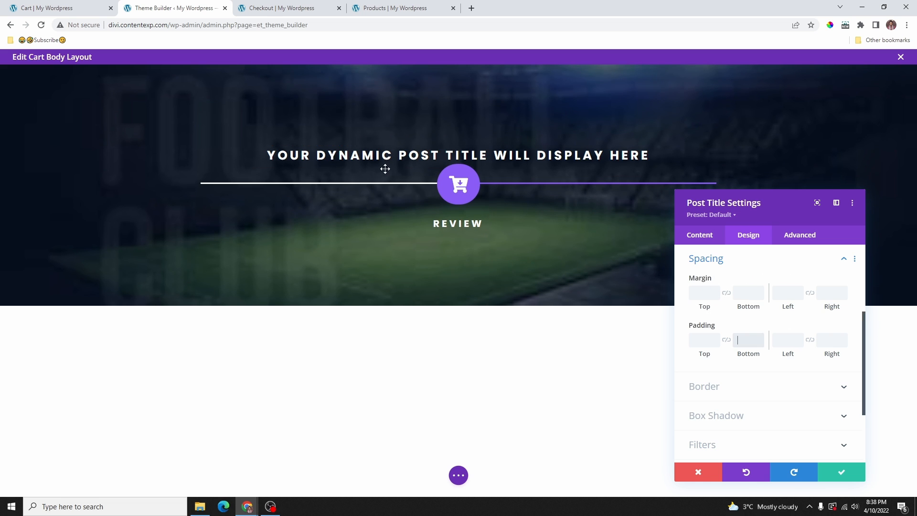
{"action": "left_click", "coordinate": [842, 472]}
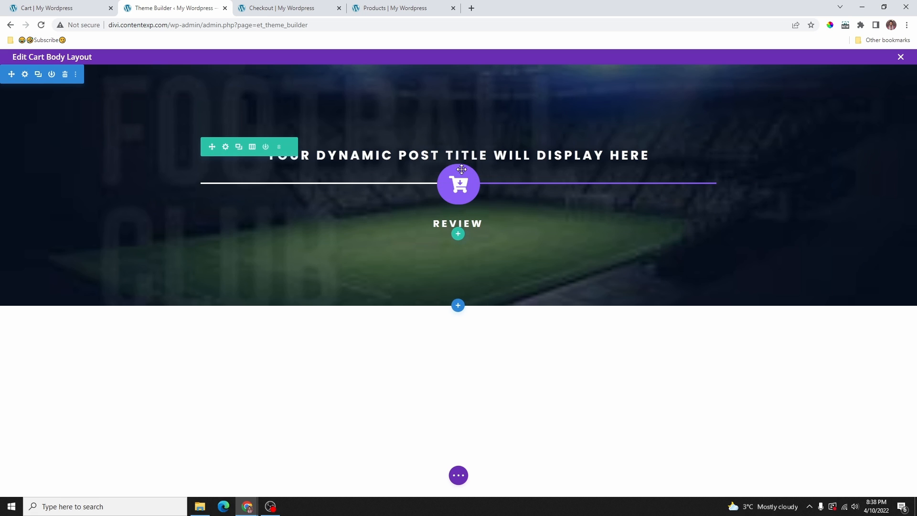
Step: Use the wireframe layout to open the first divider's settings, set its vertical offset to 65px and save it
{"action": "left_click", "coordinate": [457, 476]}
{"action": "left_click", "coordinate": [37, 474]}
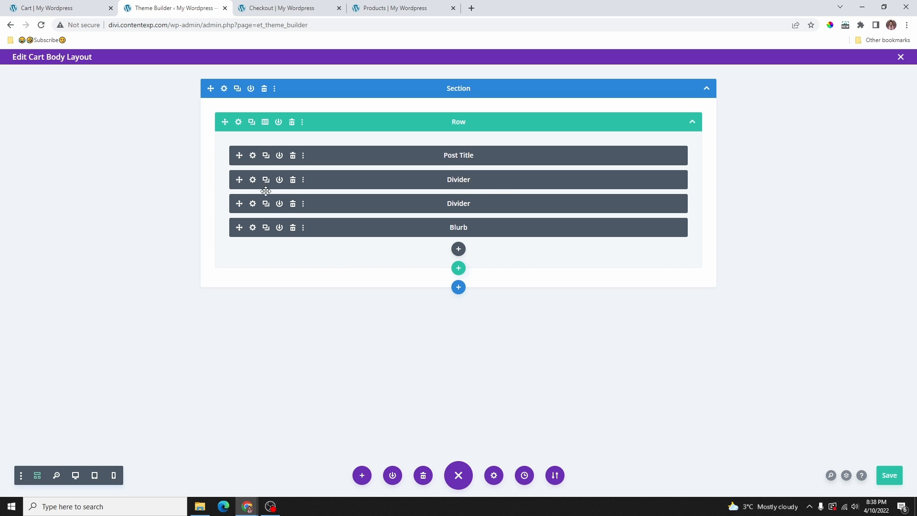
{"action": "left_click", "coordinate": [37, 477]}
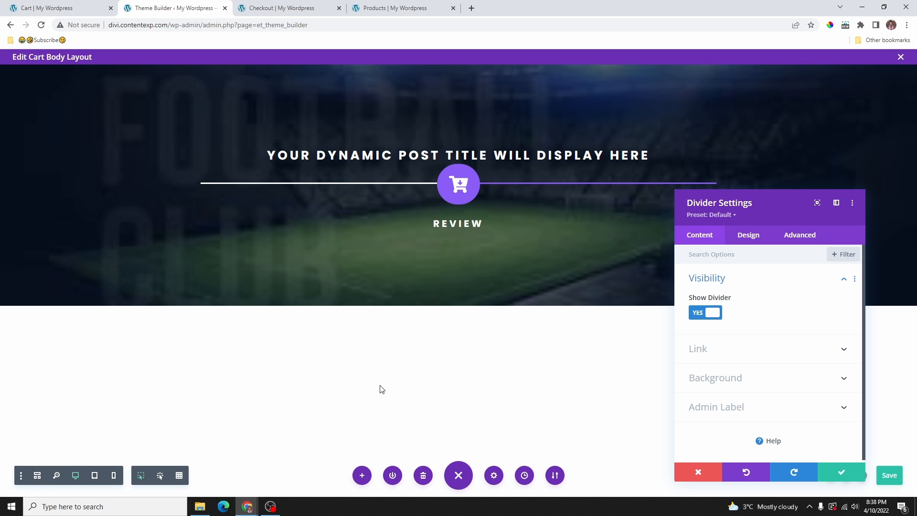
{"action": "left_click", "coordinate": [826, 233]}
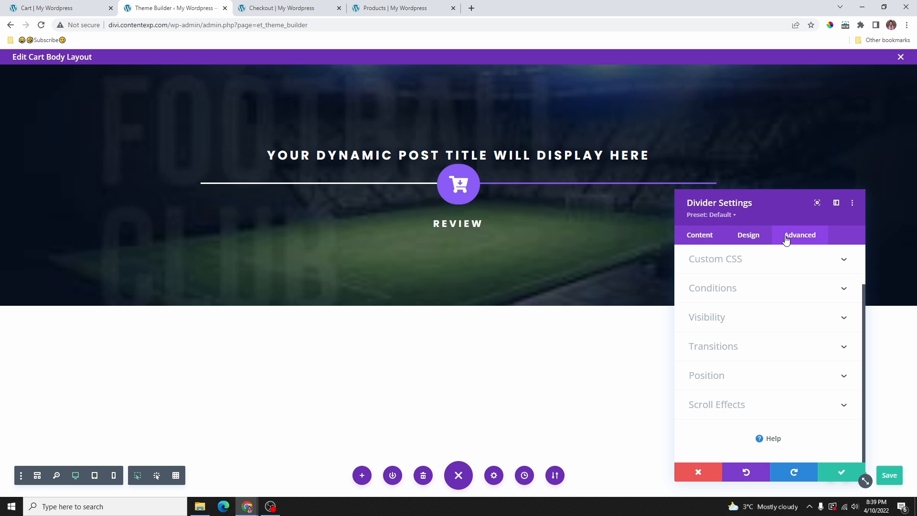
{"action": "left_click", "coordinate": [716, 383]}
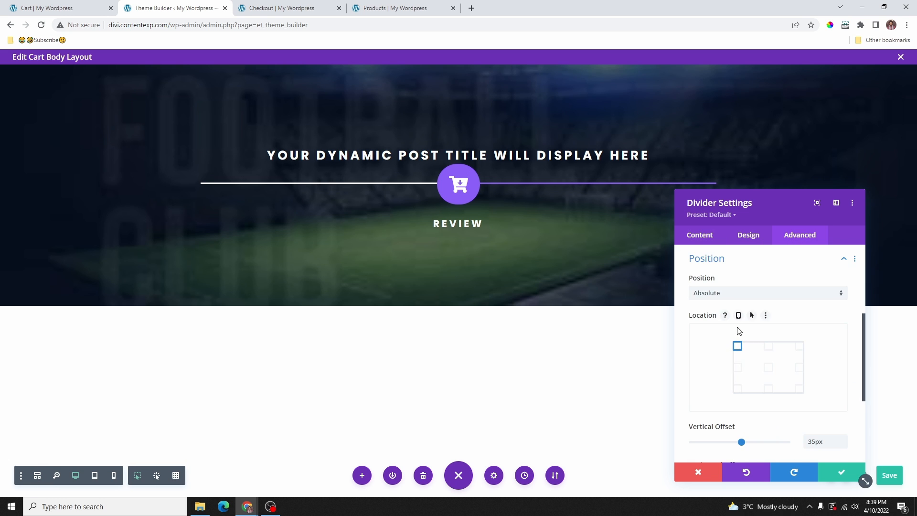
{"action": "scroll", "coordinate": [739, 331], "scroll_direction": "down", "scroll_amount": 2}
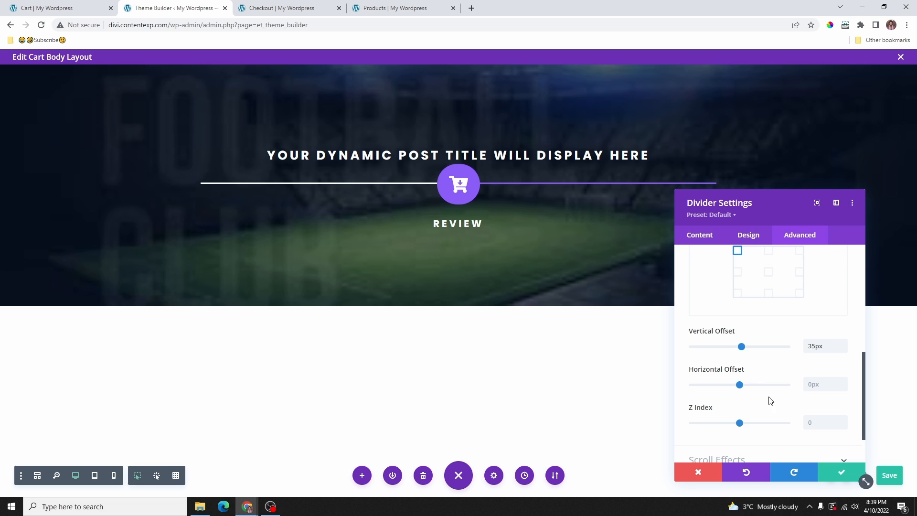
{"action": "left_click_drag", "start_coordinate": [741, 346], "coordinate": [743, 347]}
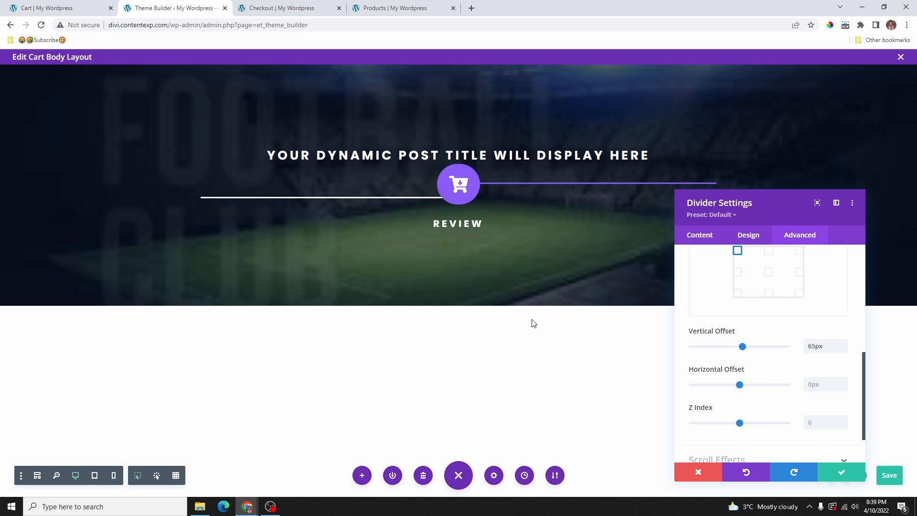
{"action": "left_click", "coordinate": [840, 471]}
Step: Set the second divider's vertical offset to 65px, opening its settings through the wireframe layout
{"action": "left_click", "coordinate": [38, 475]}
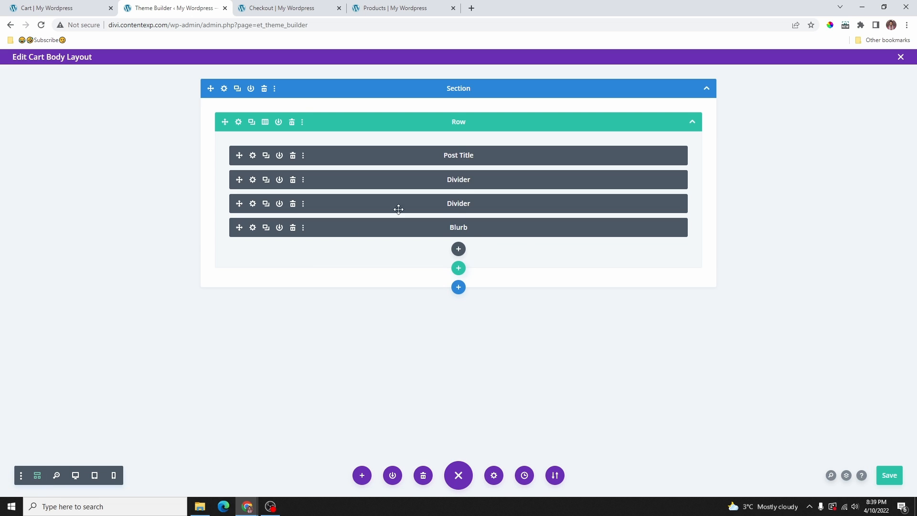
{"action": "left_click", "coordinate": [252, 204]}
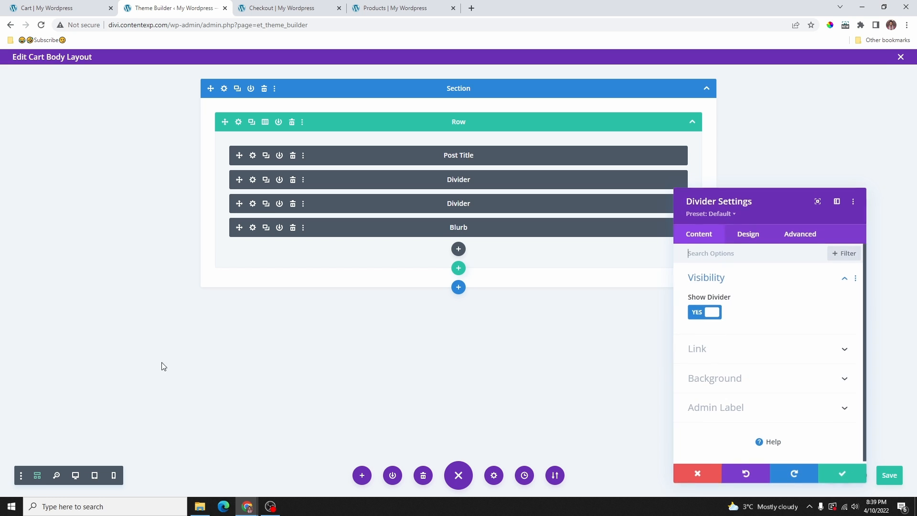
{"action": "left_click", "coordinate": [37, 475]}
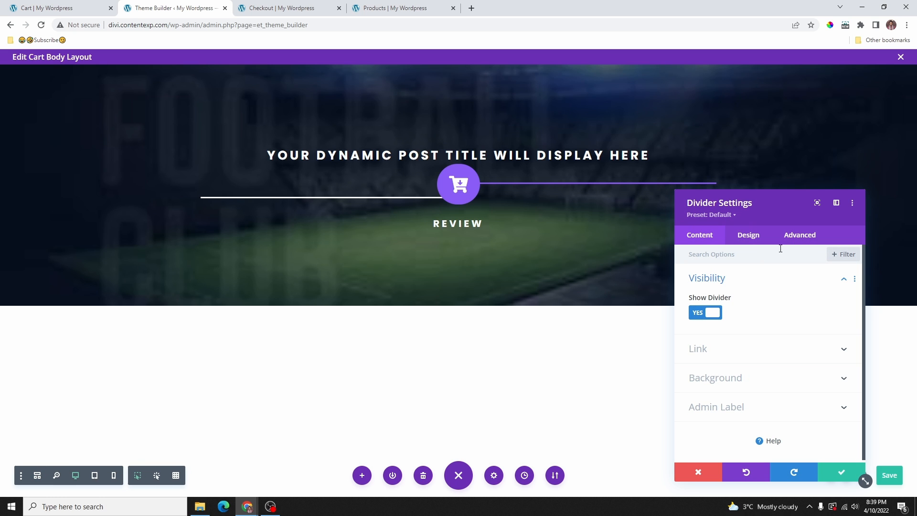
{"action": "left_click", "coordinate": [795, 235]}
{"action": "left_click", "coordinate": [728, 437]}
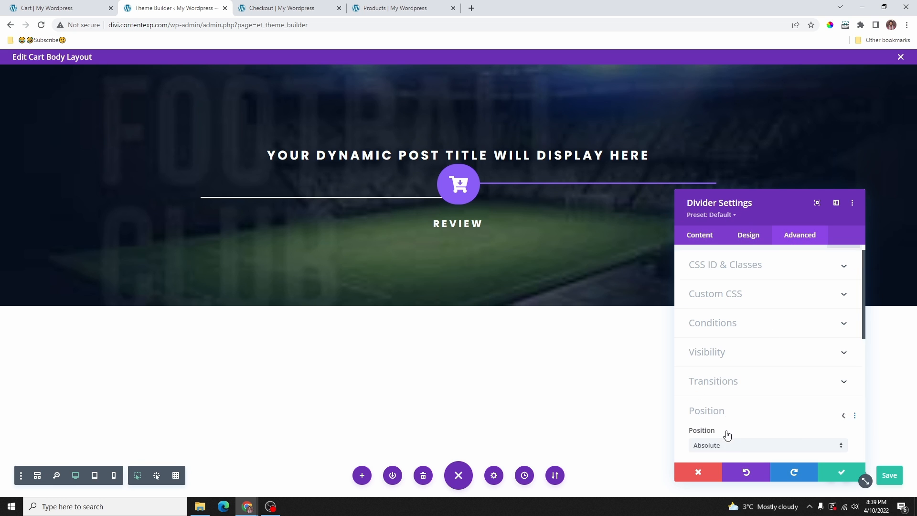
{"action": "scroll", "coordinate": [764, 413], "scroll_direction": "down", "scroll_amount": 5}
{"action": "double_click", "coordinate": [799, 395]}
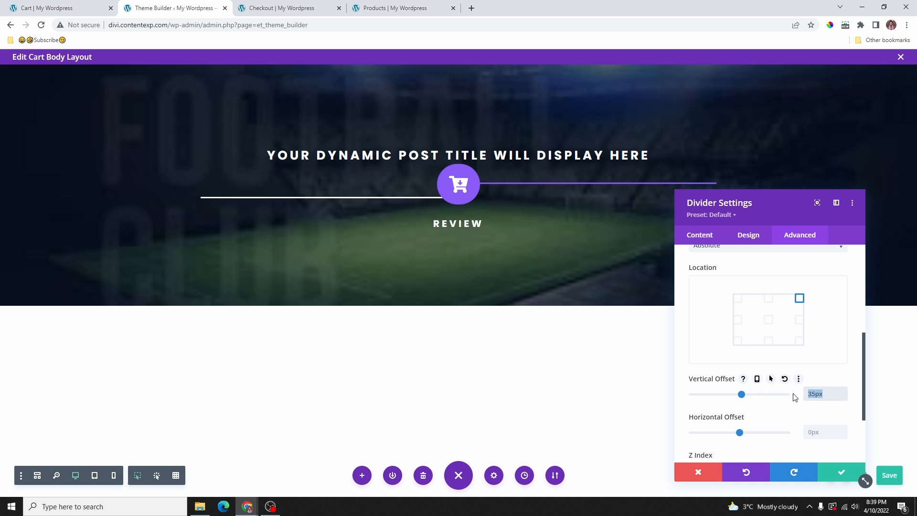
{"action": "type", "text": "65px"}
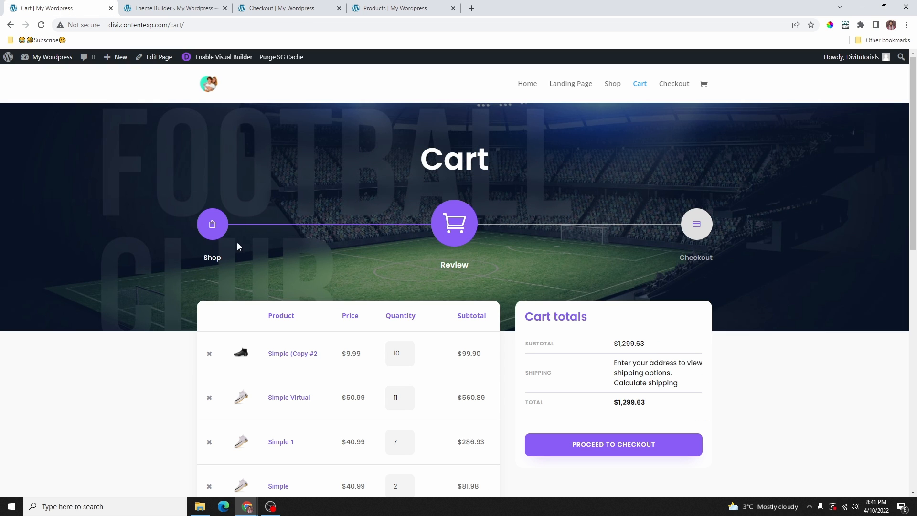
Step: Return to the Theme Builder and duplicate the Review blurb twice in the wireframe layout
{"action": "left_click", "coordinate": [165, 7]}
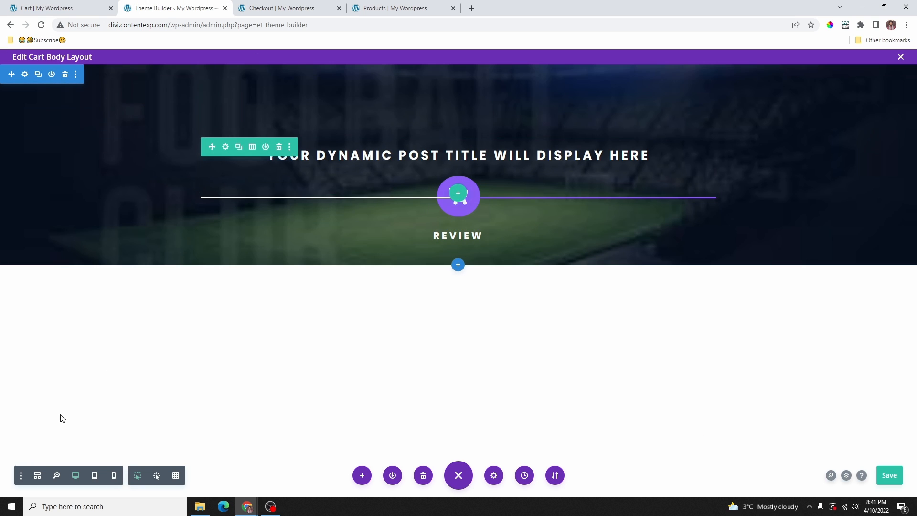
{"action": "left_click", "coordinate": [36, 476]}
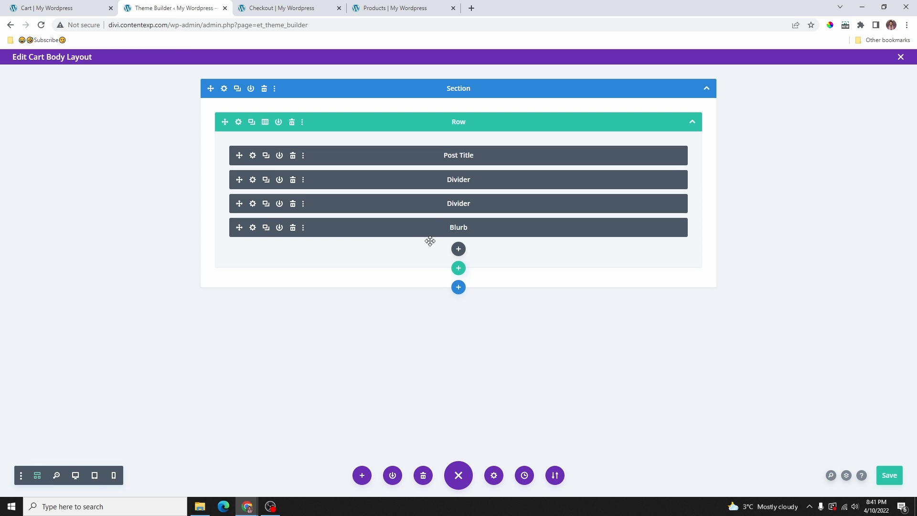
{"action": "left_click", "coordinate": [266, 227]}
{"action": "left_click", "coordinate": [266, 228]}
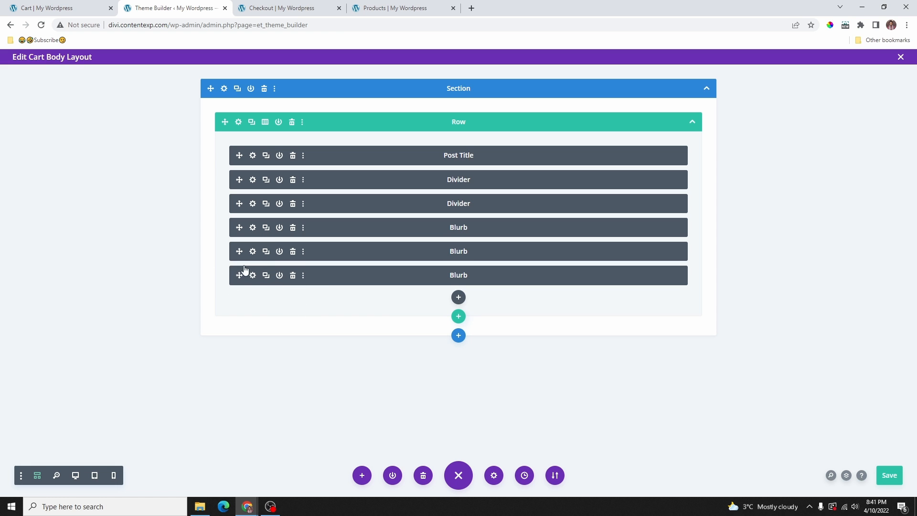
Step: Open the second Review blurb's settings through the wireframe layout and anchor its absolute position at the top-left location
{"action": "left_click", "coordinate": [252, 253]}
{"action": "left_click", "coordinate": [37, 478]}
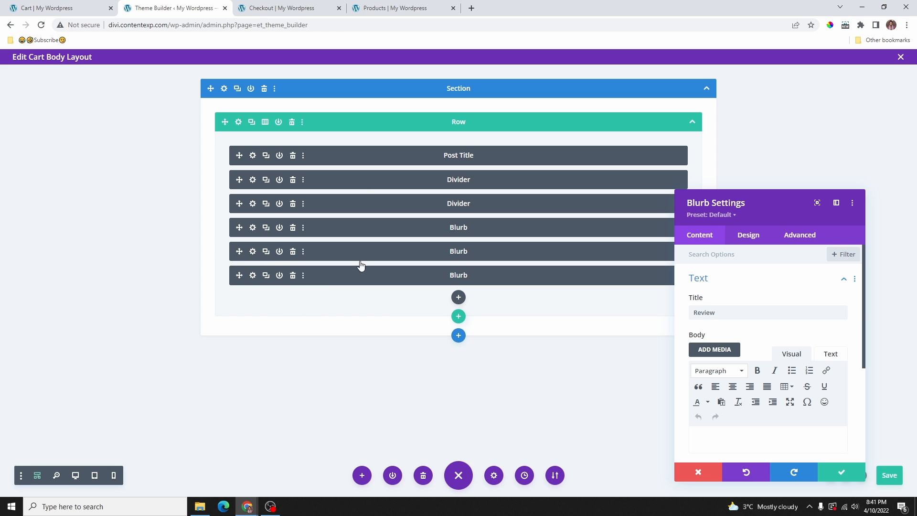
{"action": "left_click", "coordinate": [797, 239]}
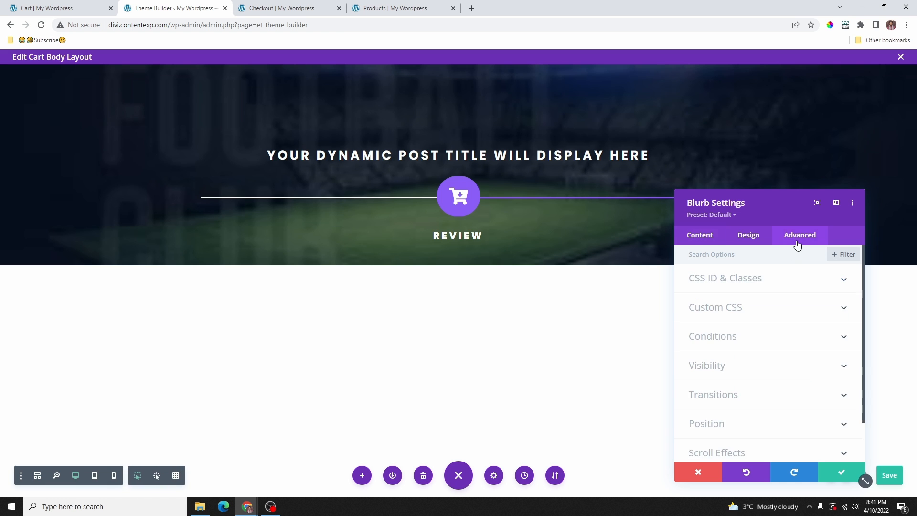
{"action": "left_click", "coordinate": [726, 425]}
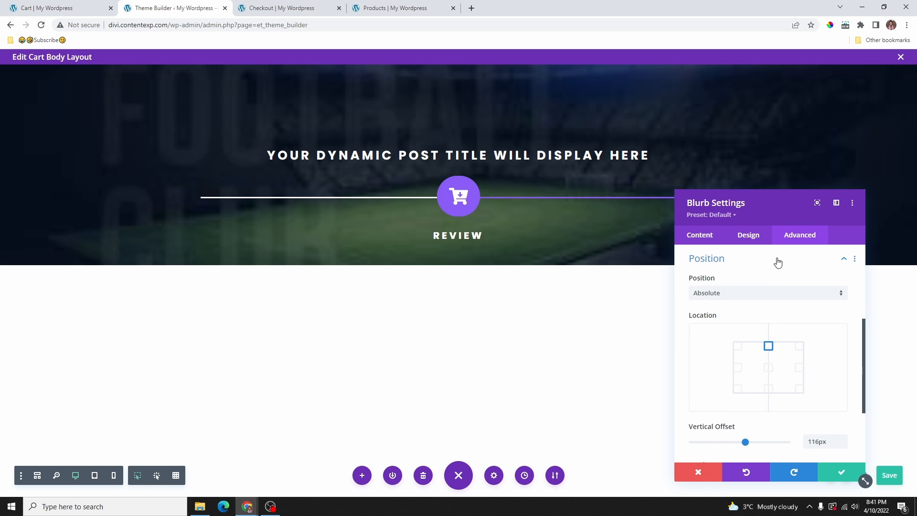
{"action": "left_click_drag", "start_coordinate": [770, 211], "coordinate": [788, 140]}
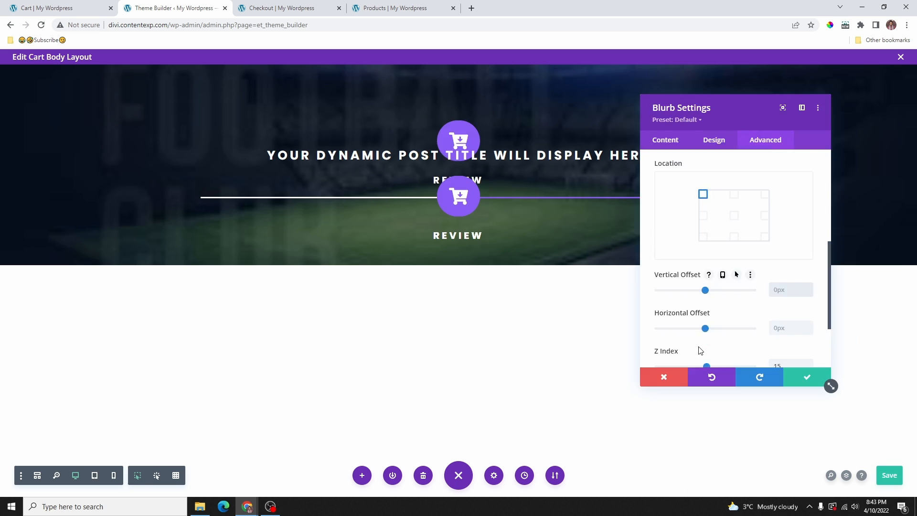
Step: Set the second blurb's horizontal offset to -540px and its vertical offset to 116px
{"action": "scroll", "coordinate": [764, 291], "scroll_direction": "up", "scroll_amount": 1}
{"action": "scroll", "coordinate": [784, 292], "scroll_direction": "down", "scroll_amount": 2}
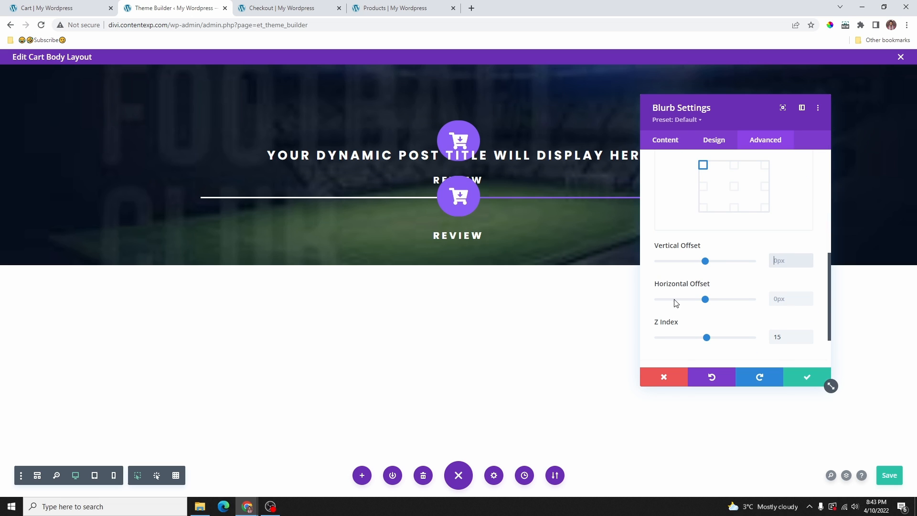
{"action": "left_click", "coordinate": [804, 303]}
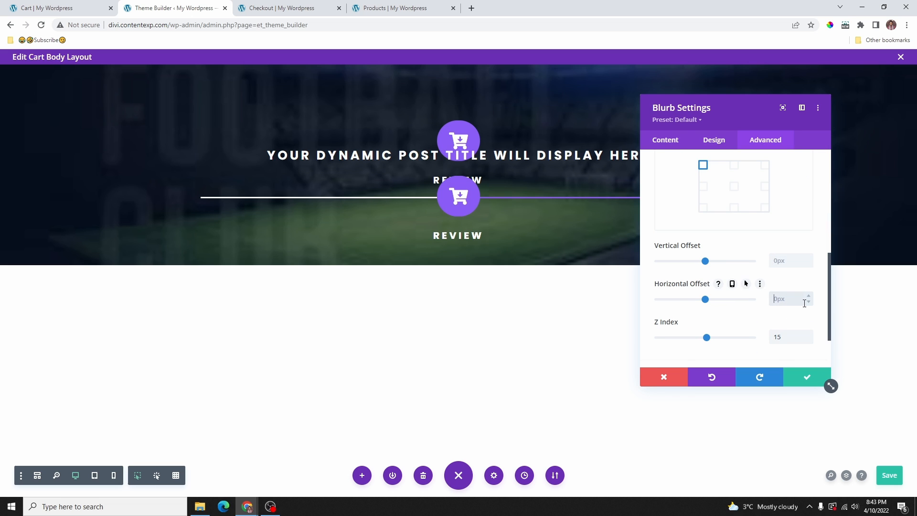
{"action": "left_click_drag", "start_coordinate": [705, 300], "coordinate": [679, 300]}
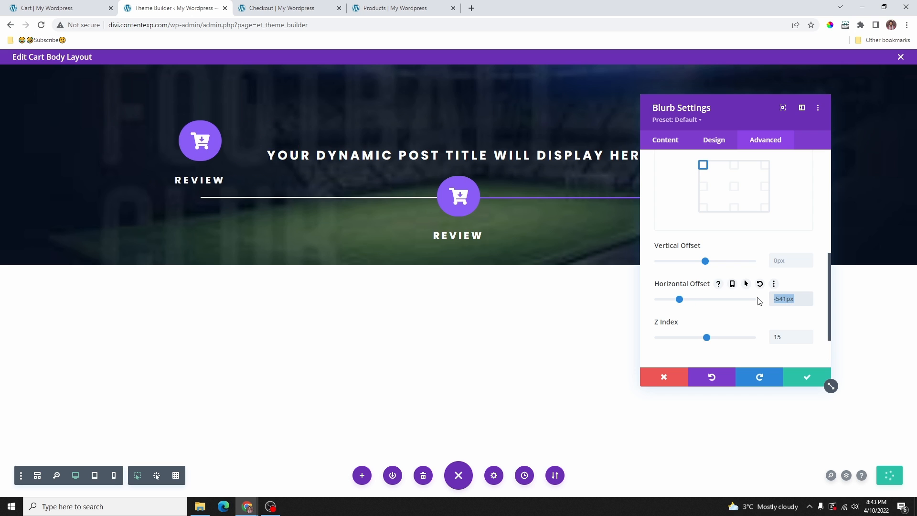
{"action": "type", "text": "54"}
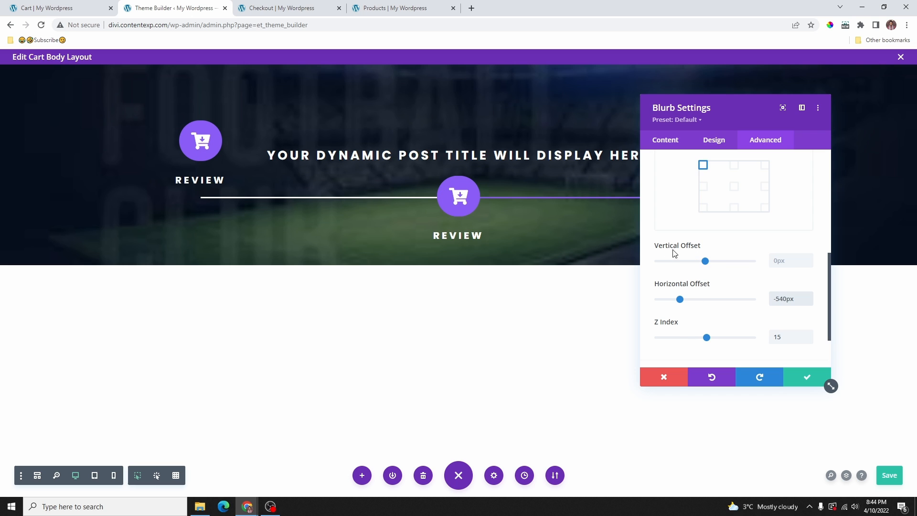
{"action": "left_click", "coordinate": [786, 263]}
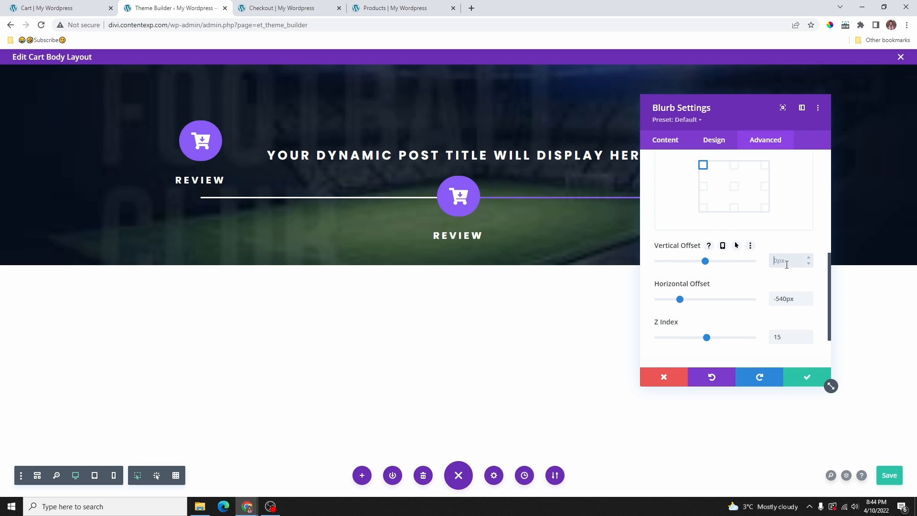
{"action": "type", "text": "116px"}
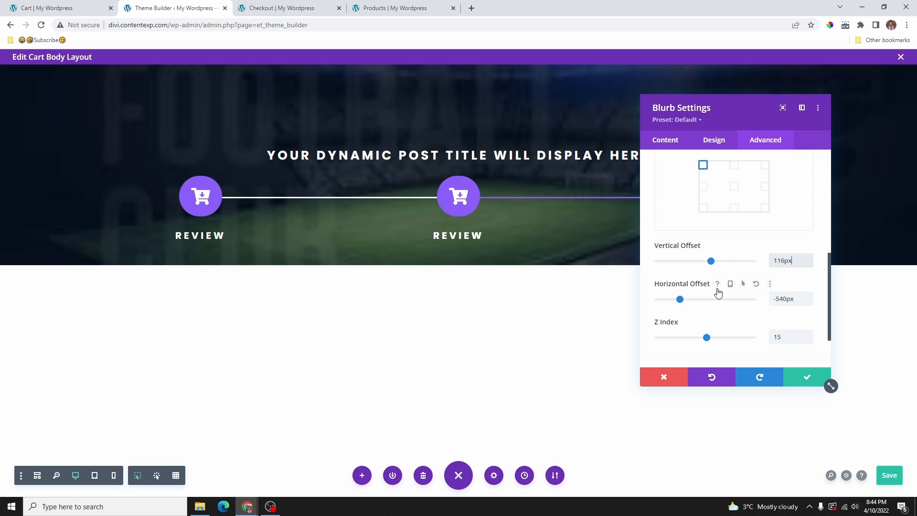
Step: Set the blurb's tablet horizontal offset to -26px and preview its position in phone and desktop views
{"action": "left_click", "coordinate": [732, 283]}
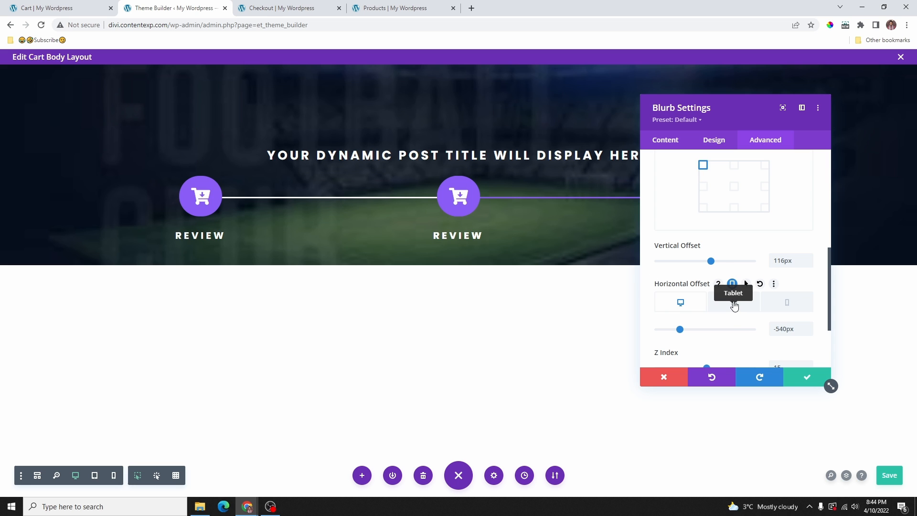
{"action": "left_click", "coordinate": [734, 306]}
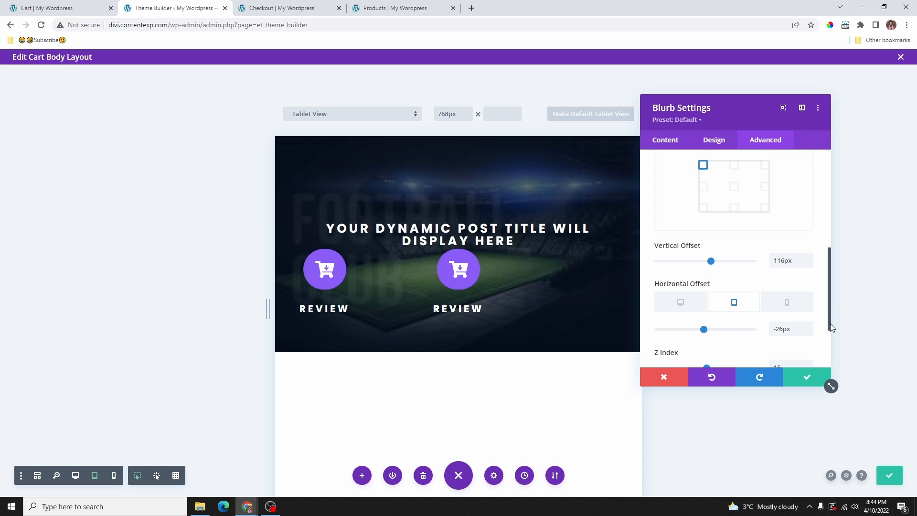
{"action": "left_click", "coordinate": [797, 307]}
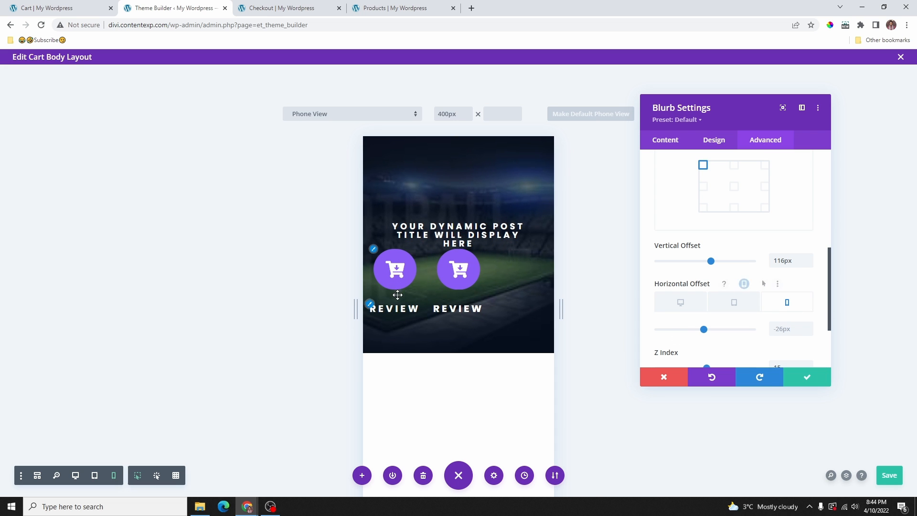
{"action": "left_click", "coordinate": [680, 303]}
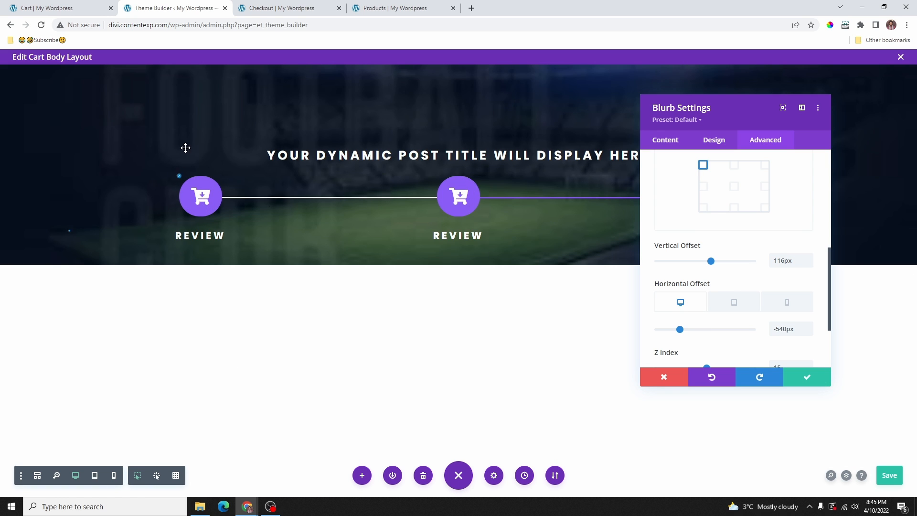
Step: Check the Shop icon on the live Cart page and reduce the second blurb's icon width to slightly under 17px
{"action": "left_click", "coordinate": [90, 6]}
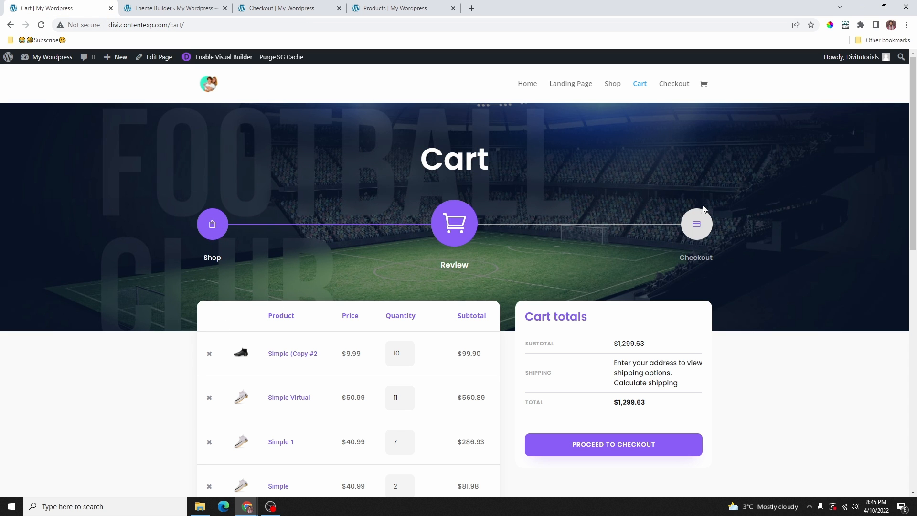
{"action": "left_click", "coordinate": [157, 8]}
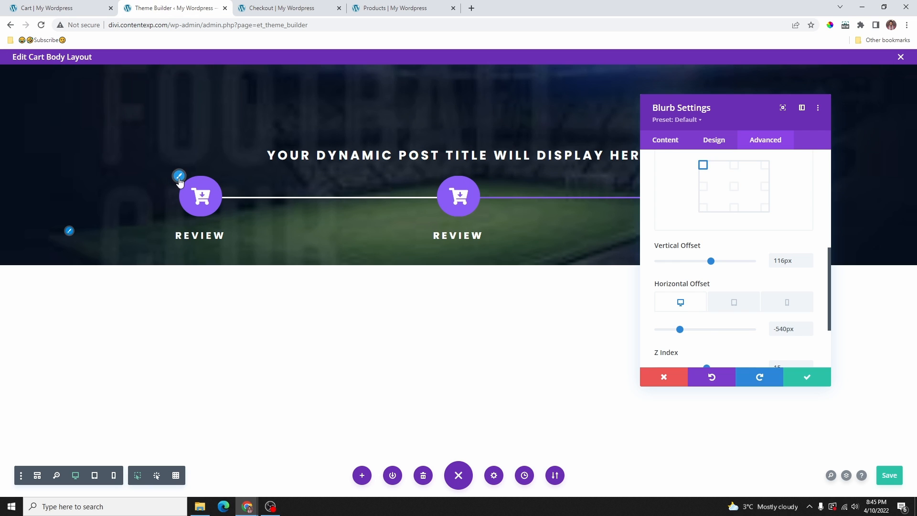
{"action": "left_click_drag", "start_coordinate": [179, 179], "coordinate": [181, 180]}
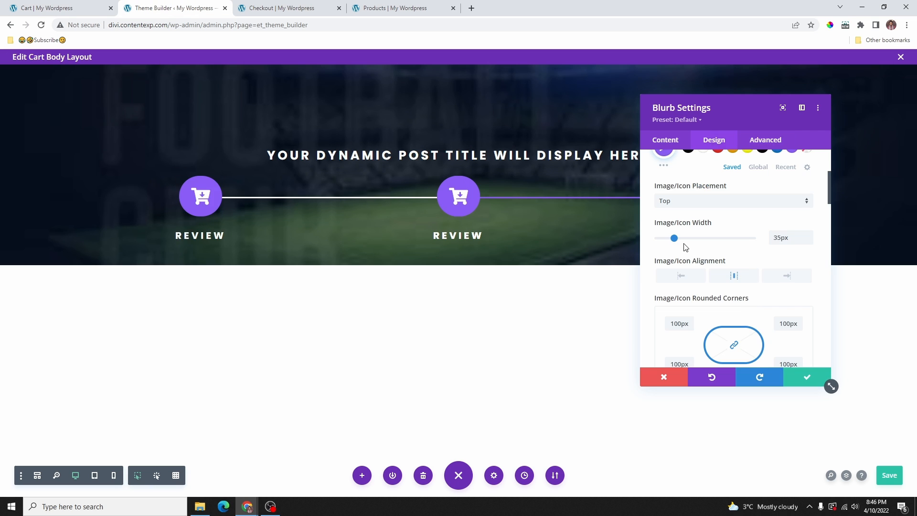
{"action": "left_click_drag", "start_coordinate": [675, 237], "coordinate": [665, 238]}
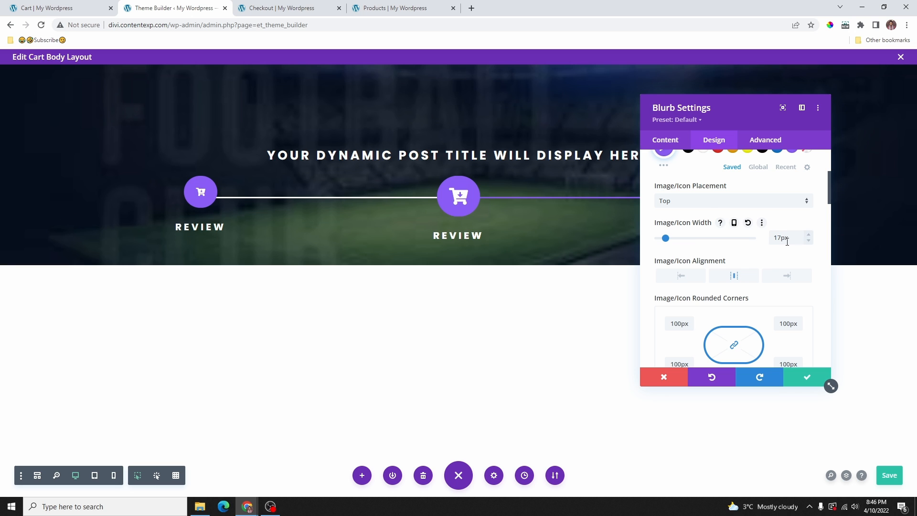
{"action": "left_click_drag", "start_coordinate": [793, 238], "coordinate": [772, 240]}
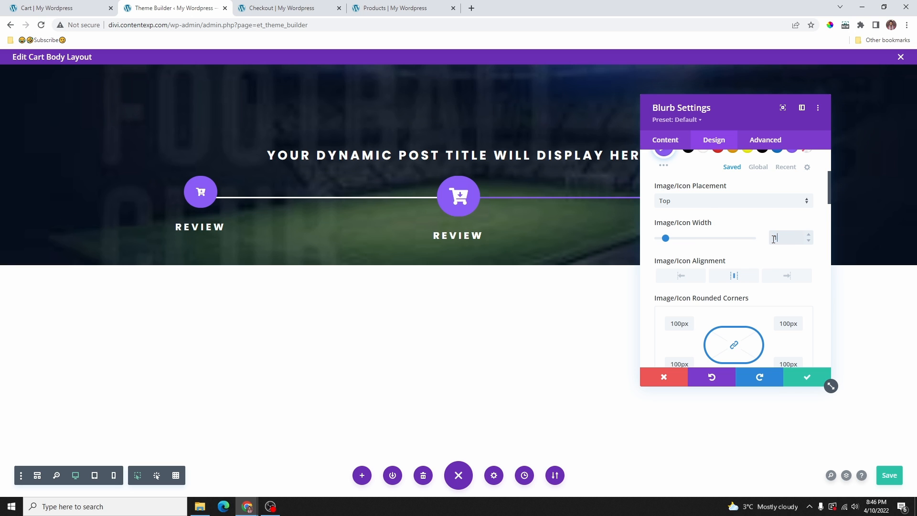
Step: Set the smaller blurb's vertical offset to 128px, turn off its responsive horizontal offset values, and save the layout
{"action": "left_click", "coordinate": [765, 140]}
{"action": "scroll", "coordinate": [693, 334], "scroll_direction": "down", "scroll_amount": 2}
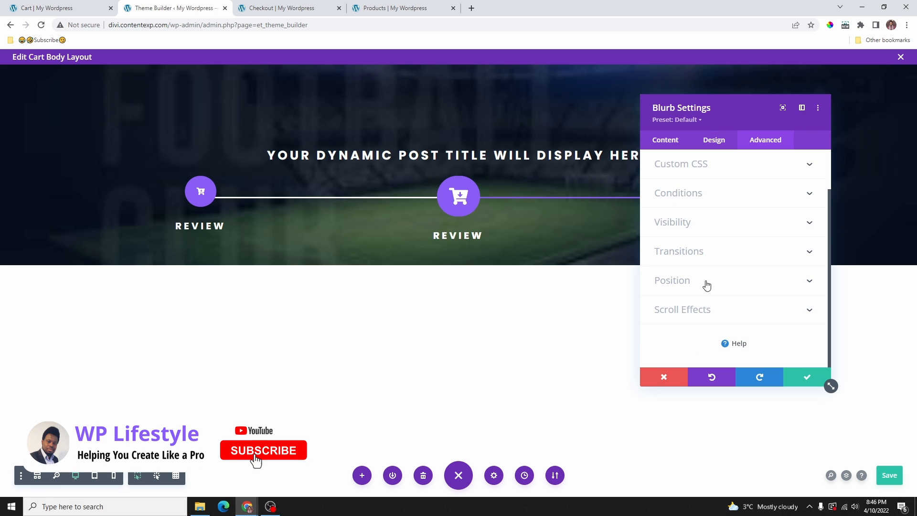
{"action": "left_click", "coordinate": [706, 283]}
{"action": "scroll", "coordinate": [765, 306], "scroll_direction": "down", "scroll_amount": 2}
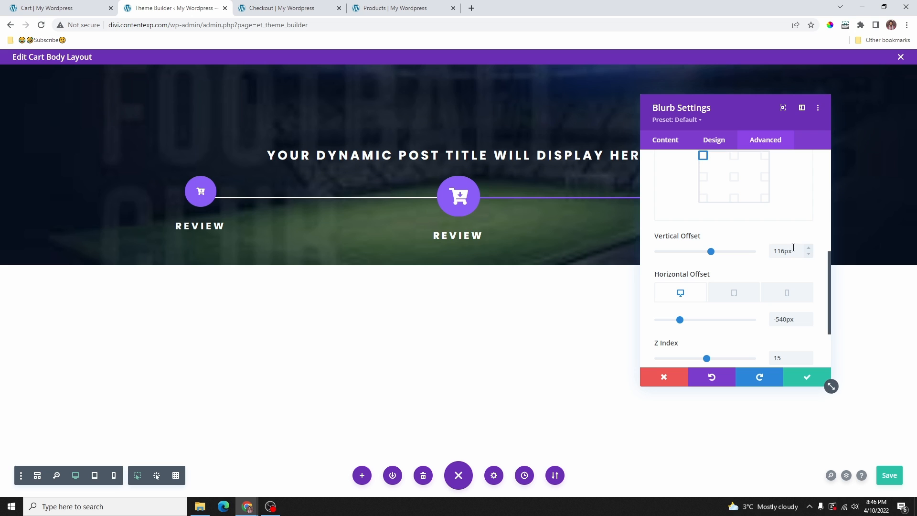
{"action": "left_click", "coordinate": [810, 249]}
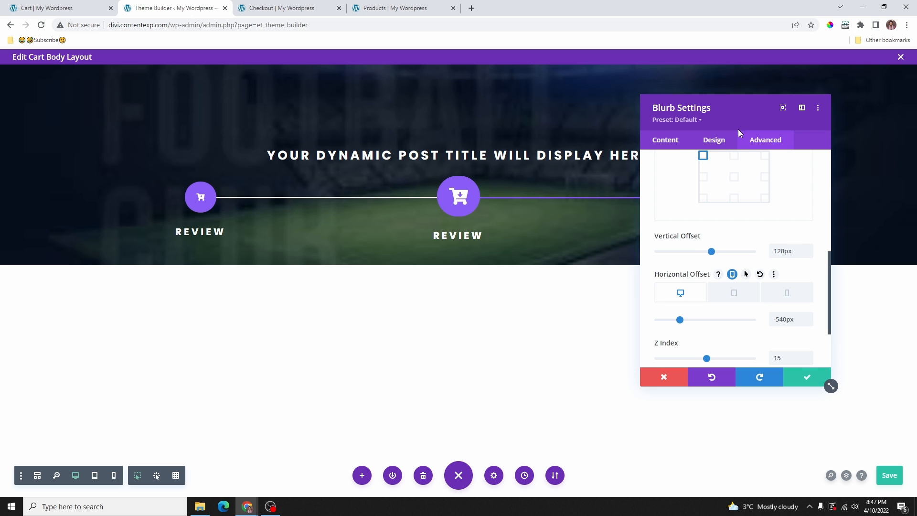
{"action": "left_click_drag", "start_coordinate": [736, 117], "coordinate": [753, 99]}
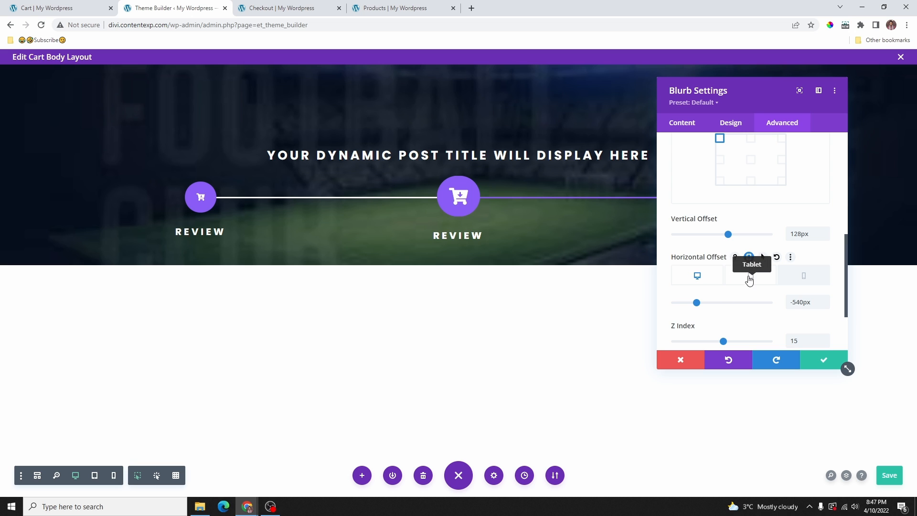
{"action": "left_click", "coordinate": [748, 257]}
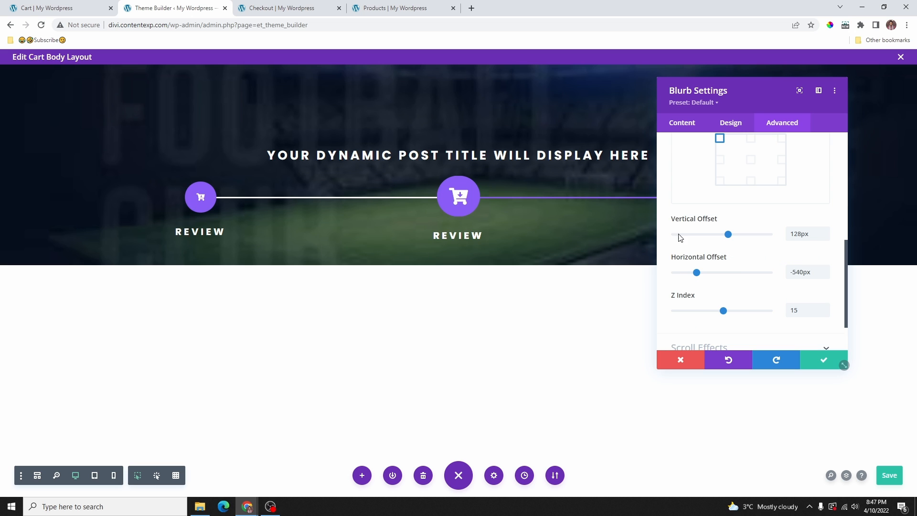
{"action": "key", "text": "ctrl+s"}
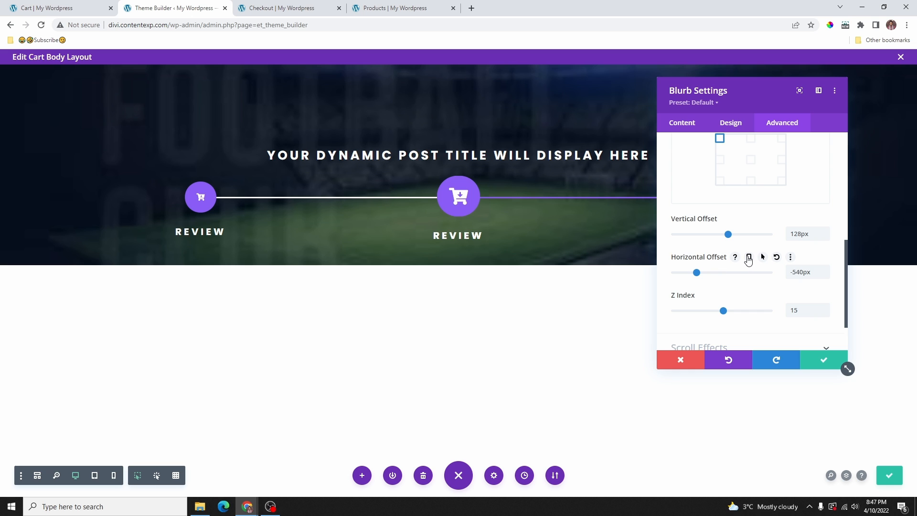
Step: Set the smaller blurb's horizontal offset to -46px for tablets and -26px for phones
{"action": "left_click", "coordinate": [748, 258]}
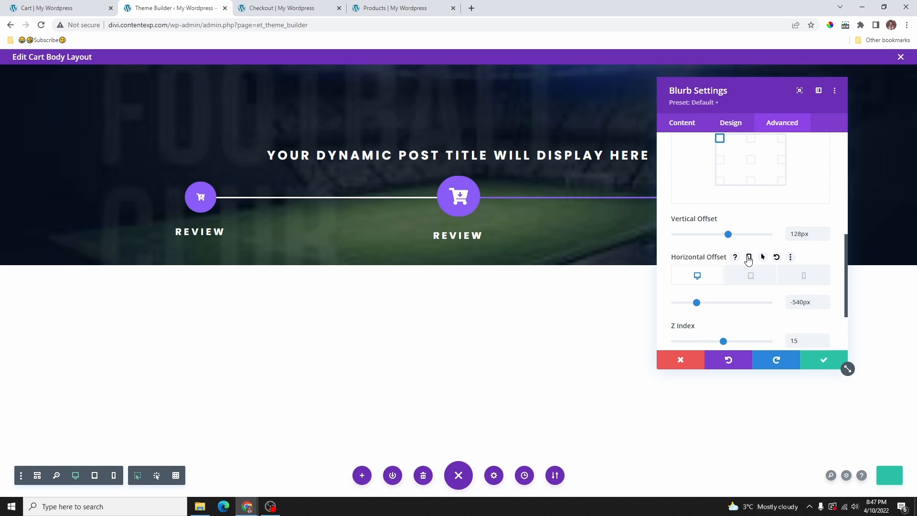
{"action": "left_click", "coordinate": [753, 281]}
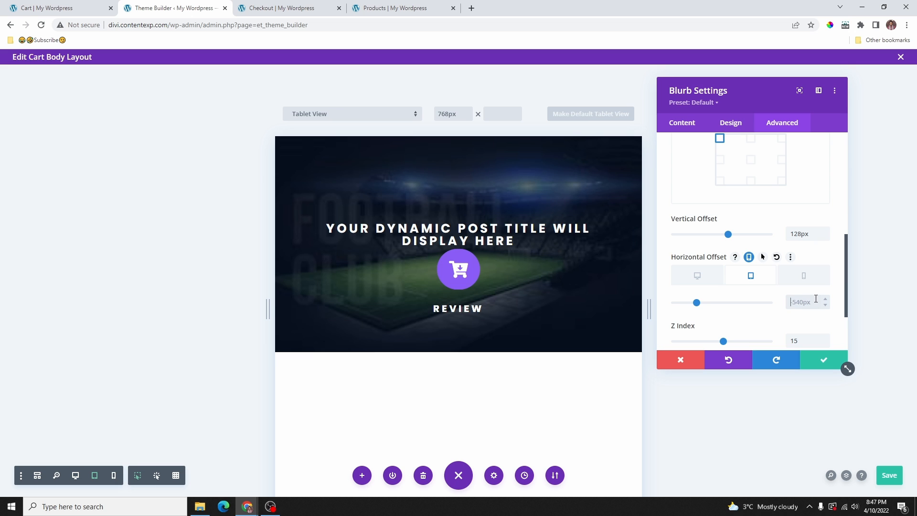
{"action": "type", "text": "6"}
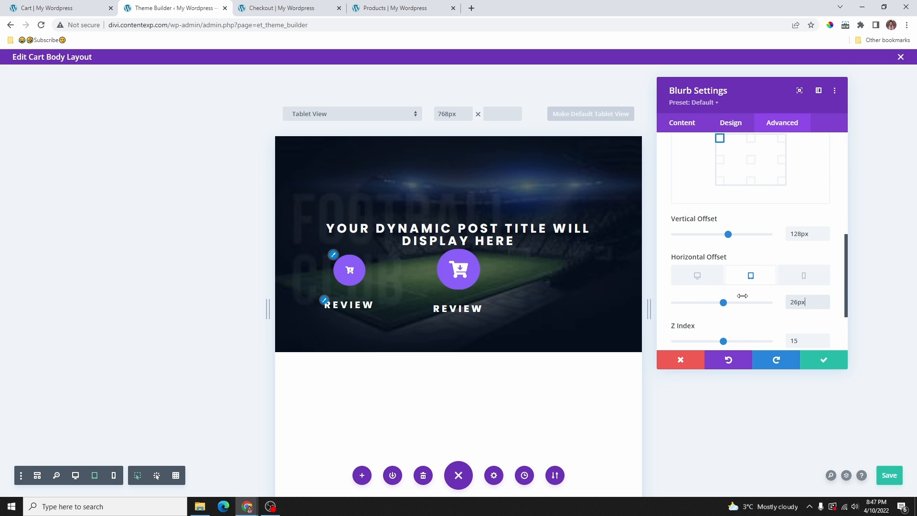
{"action": "left_click", "coordinate": [806, 282]}
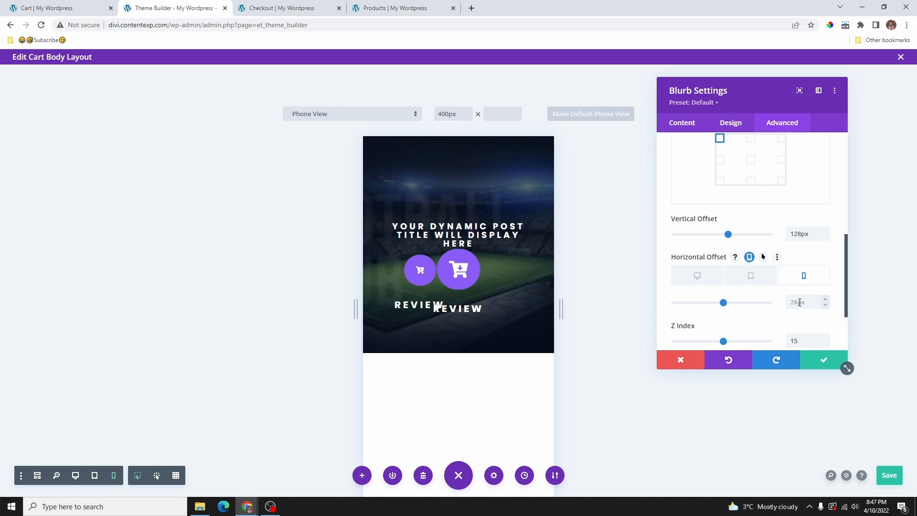
{"action": "left_click_drag", "start_coordinate": [723, 306], "coordinate": [720, 306]}
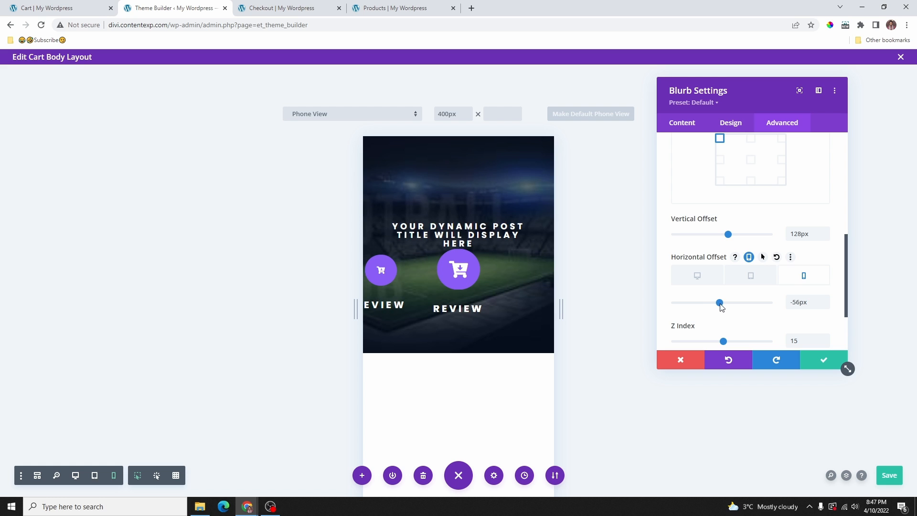
{"action": "left_click", "coordinate": [751, 276]}
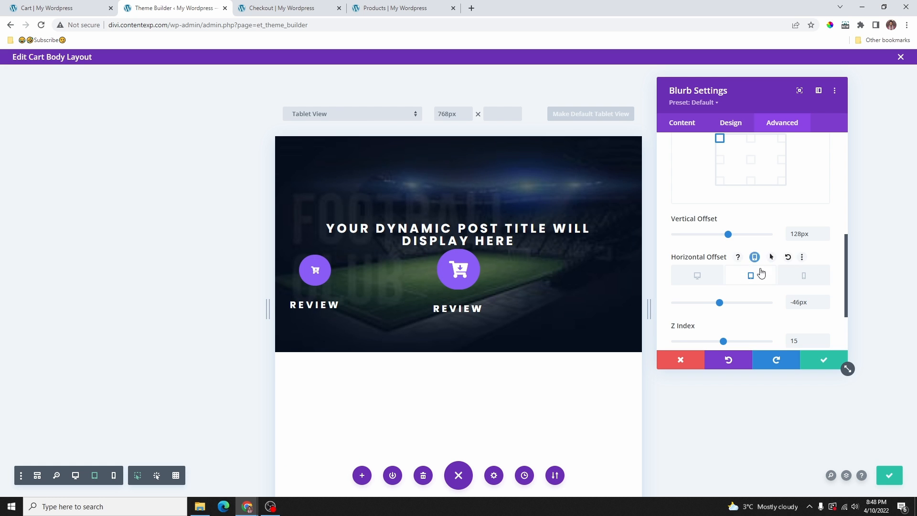
{"action": "left_click", "coordinate": [807, 280]}
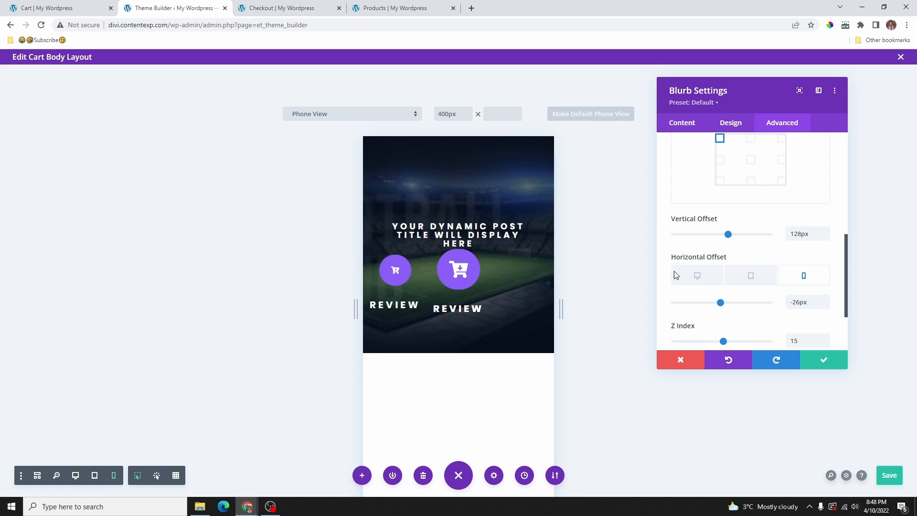
{"action": "left_click", "coordinate": [692, 279]}
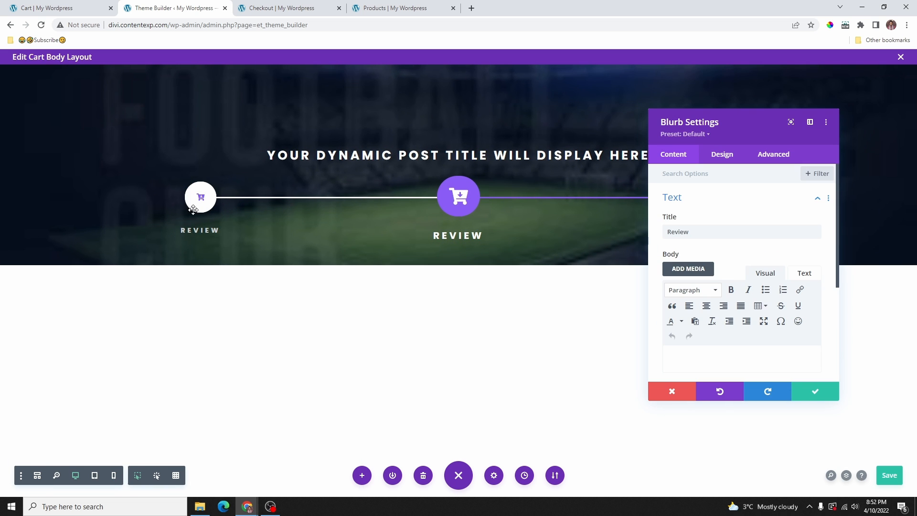
Step: Retitle the white-icon blurb Shop, save its settings, and return to the wireframe layout
{"action": "left_click_drag", "start_coordinate": [693, 232], "coordinate": [654, 237]}
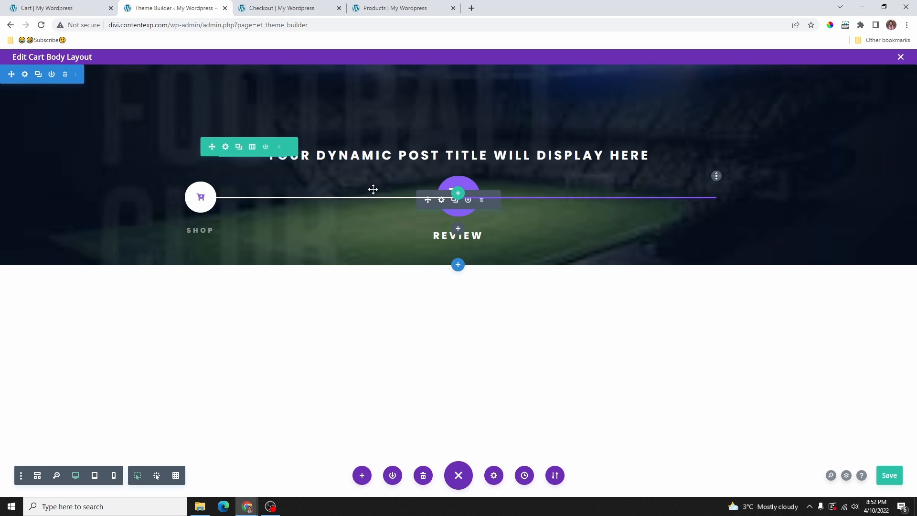
{"action": "left_click", "coordinate": [37, 476]}
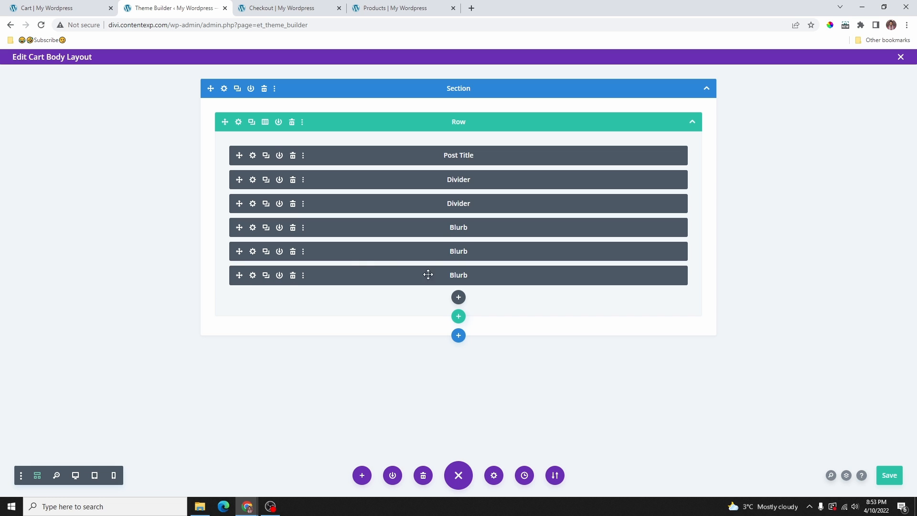
Step: Replace the third blurb with a duplicate of the Shop blurb and open the duplicate's settings in the desktop visual view
{"action": "left_click", "coordinate": [293, 275]}
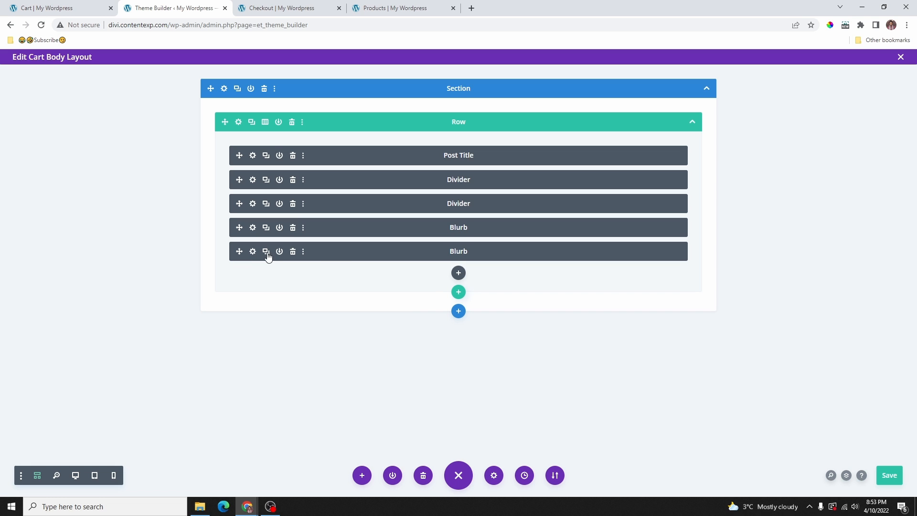
{"action": "left_click", "coordinate": [266, 252]}
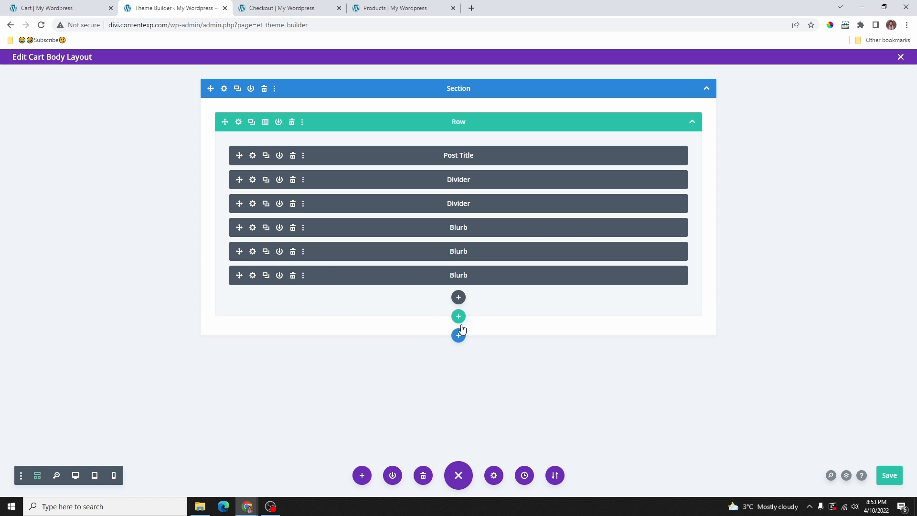
{"action": "left_click", "coordinate": [253, 276]}
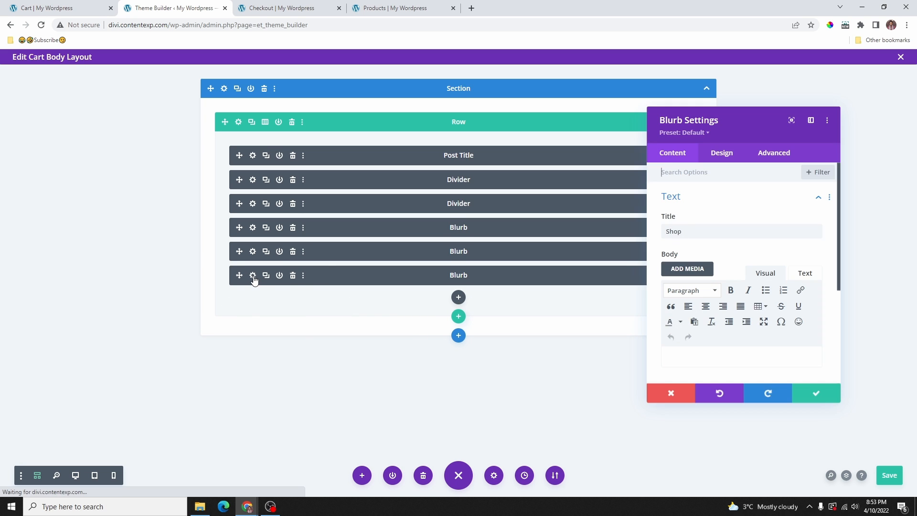
{"action": "left_click", "coordinate": [36, 475]}
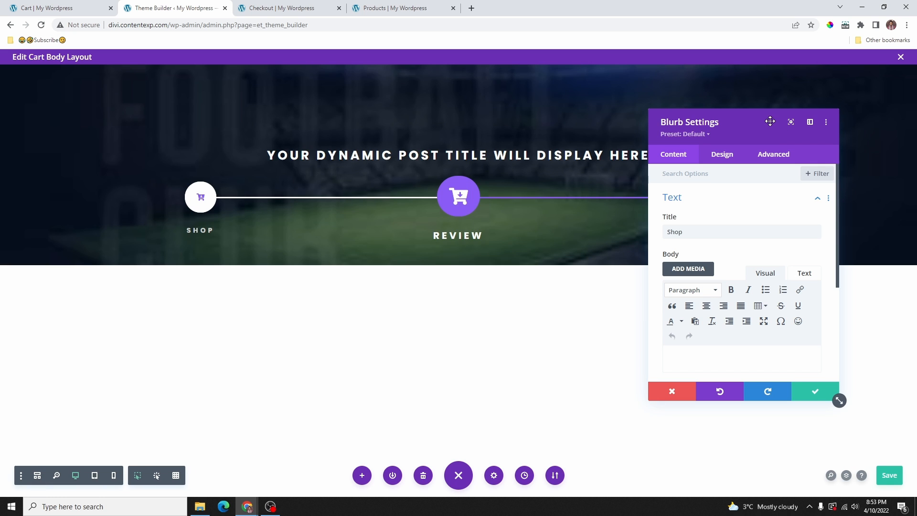
Step: Set the duplicated Shop blurb's absolute position location to the top-right corner so it sits at the far end of the divider line
{"action": "left_click_drag", "start_coordinate": [758, 117], "coordinate": [192, 97]}
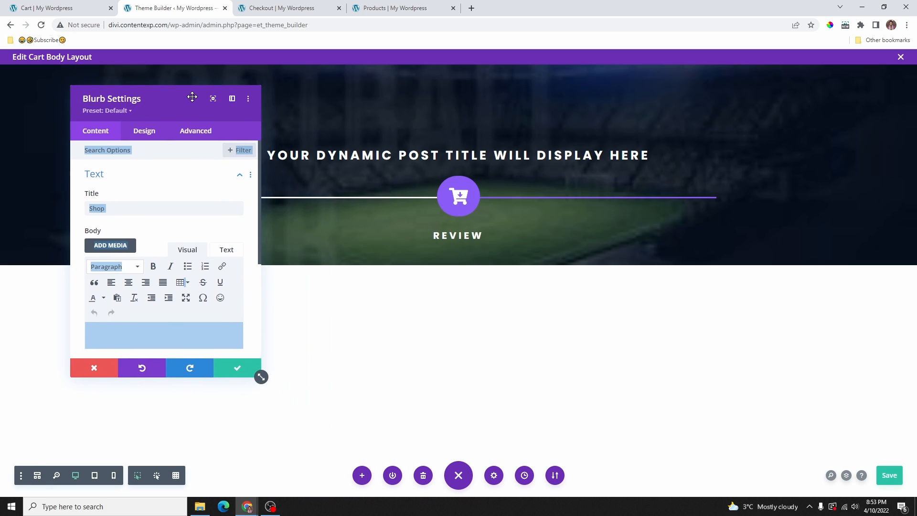
{"action": "left_click", "coordinate": [196, 134]}
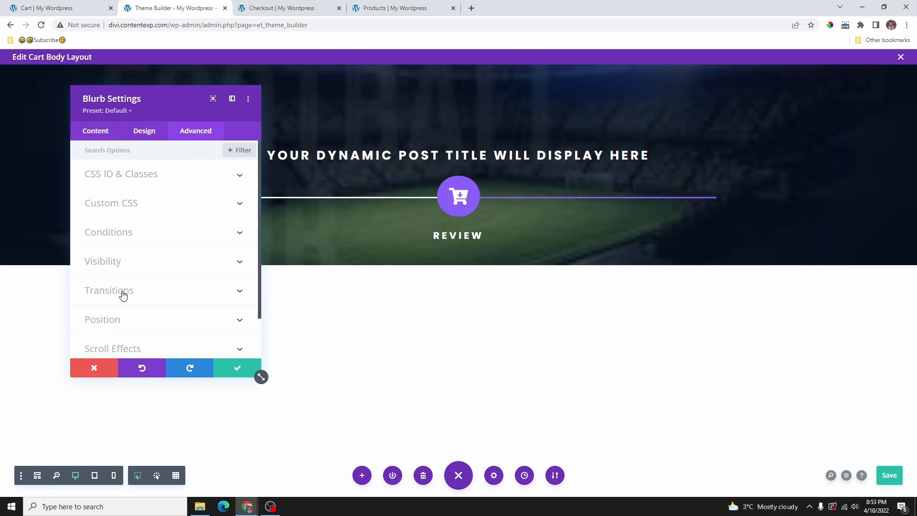
{"action": "left_click", "coordinate": [118, 325]}
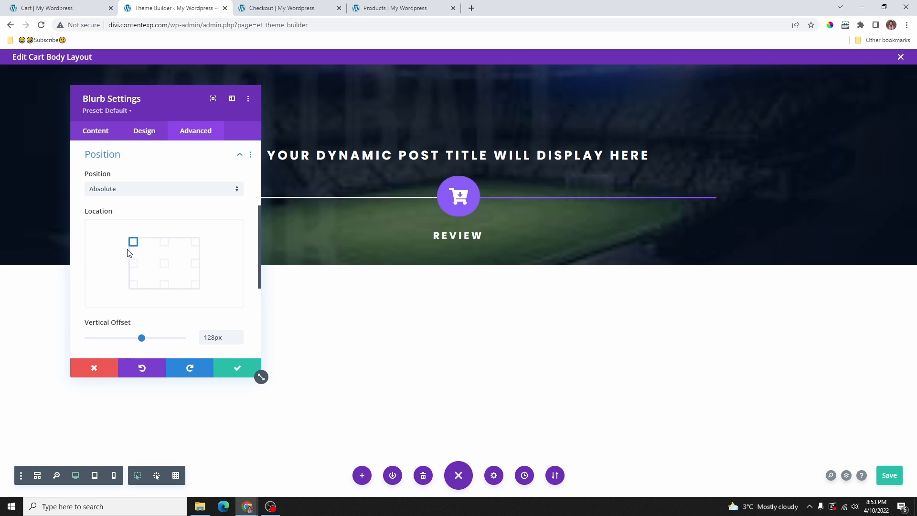
{"action": "left_click", "coordinate": [195, 242]}
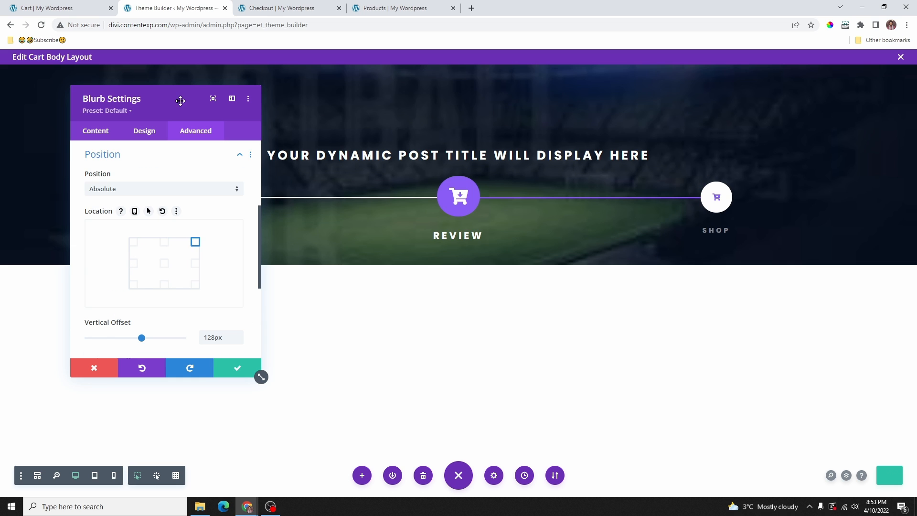
{"action": "left_click_drag", "start_coordinate": [180, 101], "coordinate": [256, 273]}
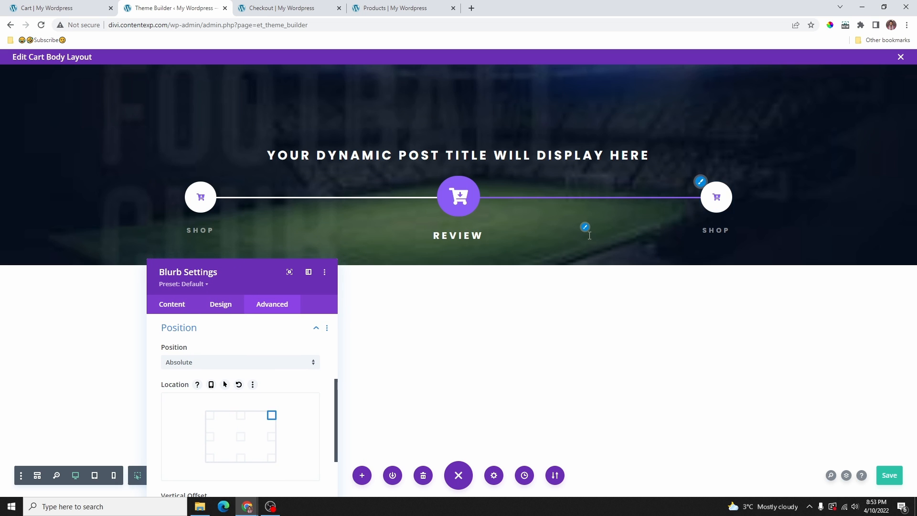
{"action": "left_click_drag", "start_coordinate": [242, 279], "coordinate": [549, 201]}
{"action": "left_click_drag", "start_coordinate": [549, 200], "coordinate": [554, 180]}
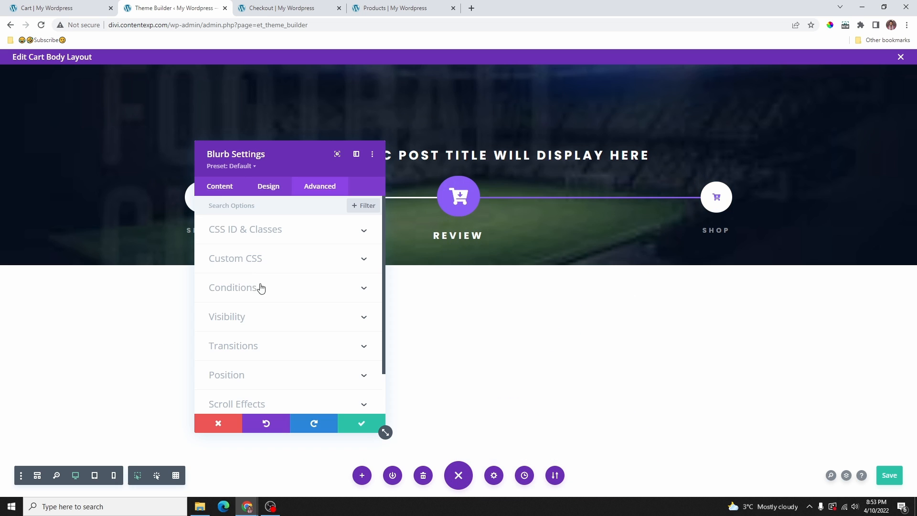
Step: Retitle the duplicated blurb Checkout and save its settings
{"action": "left_click", "coordinate": [221, 187]}
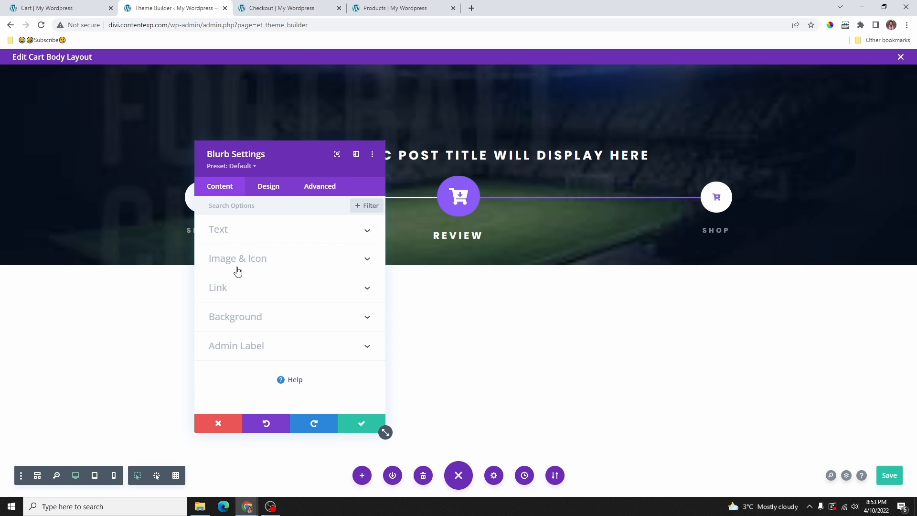
{"action": "left_click", "coordinate": [246, 234]}
{"action": "left_click_drag", "start_coordinate": [237, 263], "coordinate": [196, 270]}
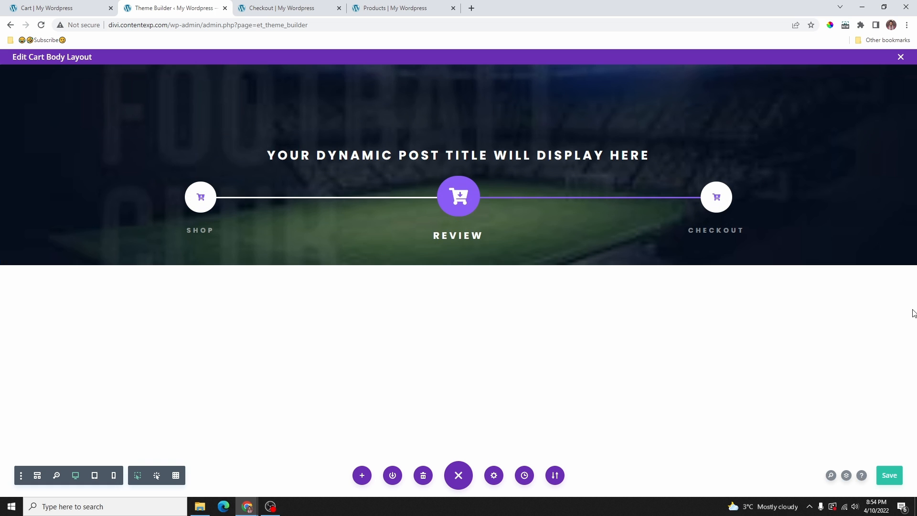
Step: Examine the live Cart page's product table, cart totals box and Customer Satisfaction section as a reference for the remaining layout
{"action": "left_click", "coordinate": [48, 8]}
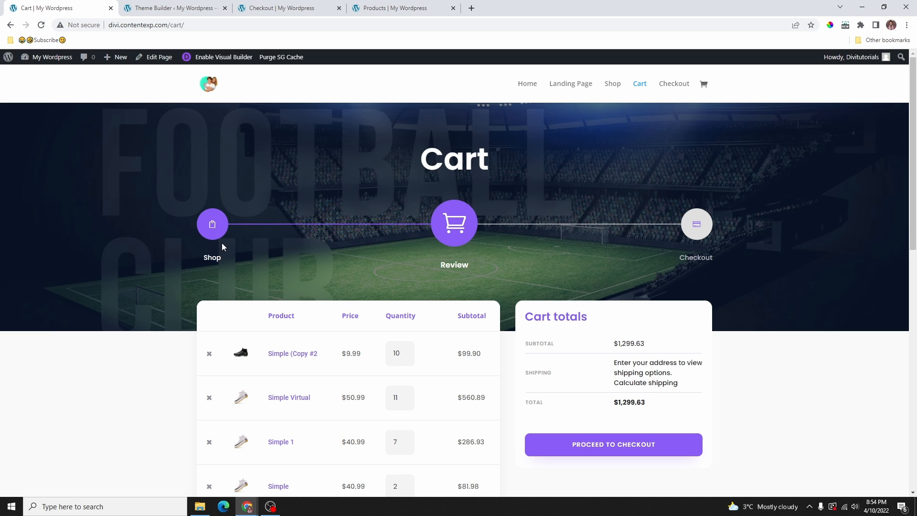
{"action": "scroll", "coordinate": [289, 388], "scroll_direction": "down", "scroll_amount": 4}
{"action": "scroll", "coordinate": [265, 365], "scroll_direction": "down", "scroll_amount": 4}
{"action": "scroll", "coordinate": [411, 354], "scroll_direction": "up", "scroll_amount": 7}
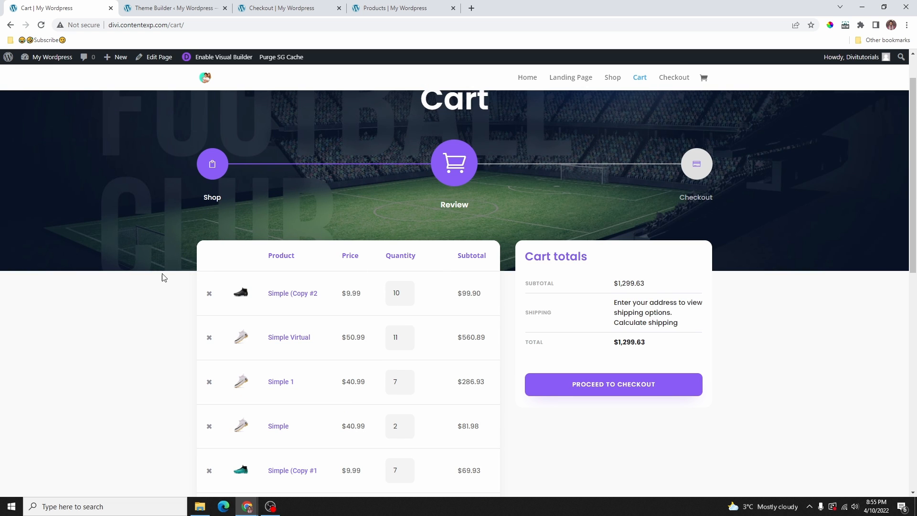
{"action": "scroll", "coordinate": [322, 257], "scroll_direction": "down", "scroll_amount": 2}
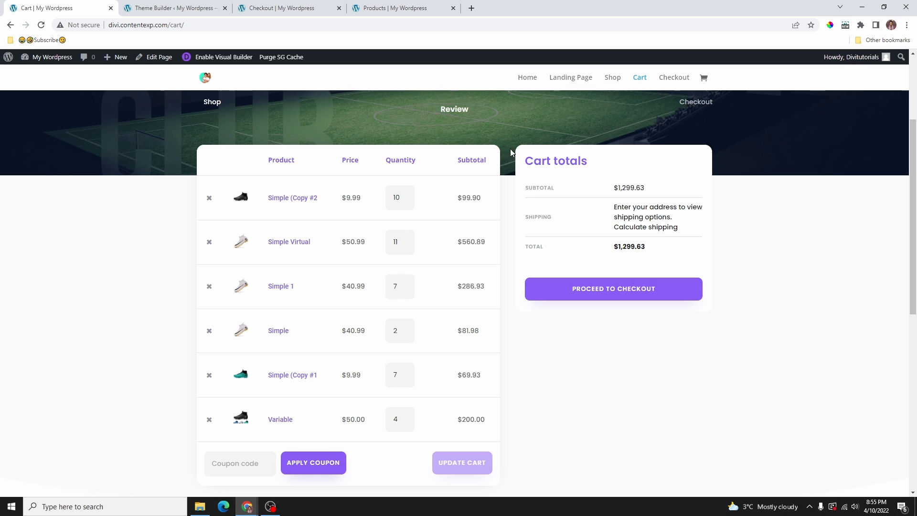
{"action": "scroll", "coordinate": [511, 198], "scroll_direction": "down", "scroll_amount": 7}
{"action": "scroll", "coordinate": [503, 177], "scroll_direction": "up", "scroll_amount": 2}
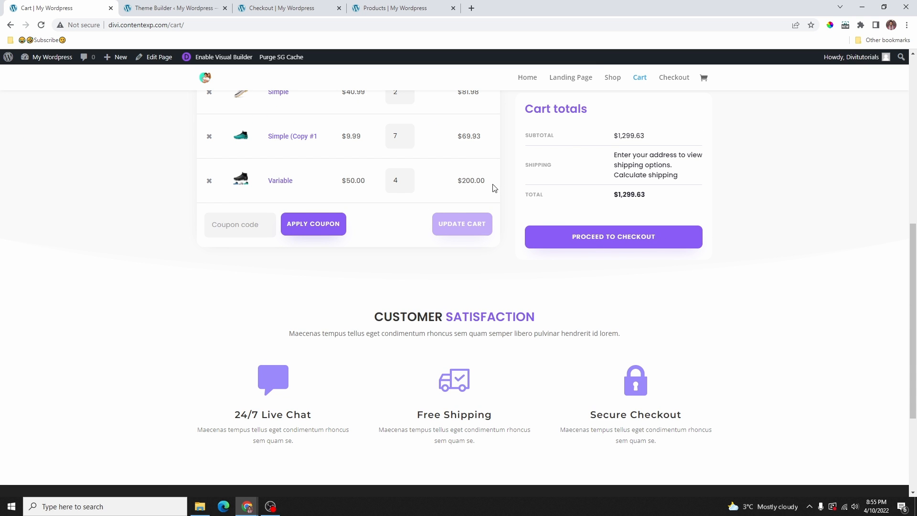
{"action": "scroll", "coordinate": [497, 215], "scroll_direction": "down", "scroll_amount": 2}
{"action": "scroll", "coordinate": [497, 215], "scroll_direction": "up", "scroll_amount": 10}
Step: Add a regular section below the header with a two-column row split three-fifths and two-fifths, matching the live Cart page
{"action": "left_click", "coordinate": [175, 10]}
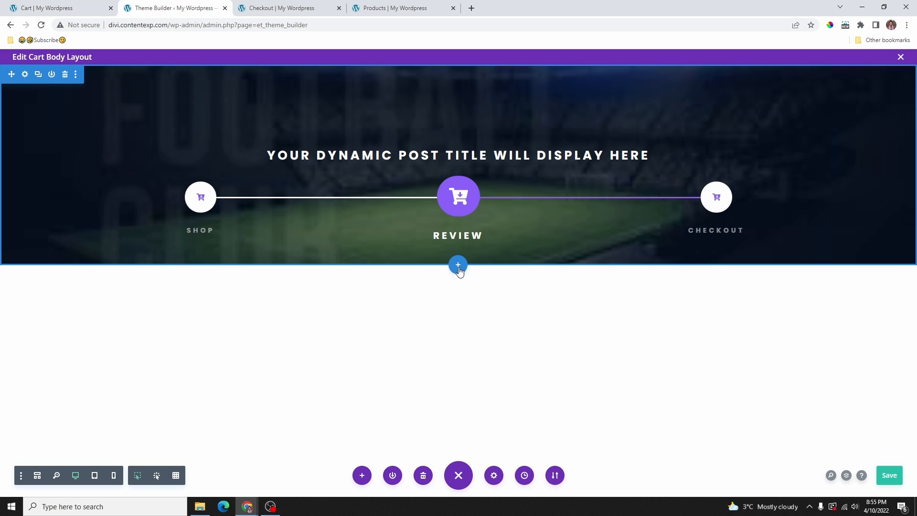
{"action": "left_click", "coordinate": [457, 266]}
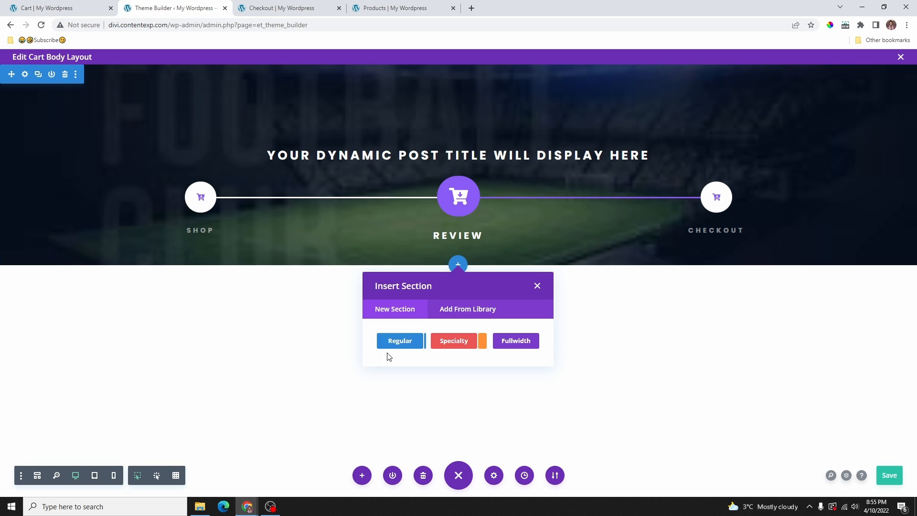
{"action": "left_click", "coordinate": [401, 341]}
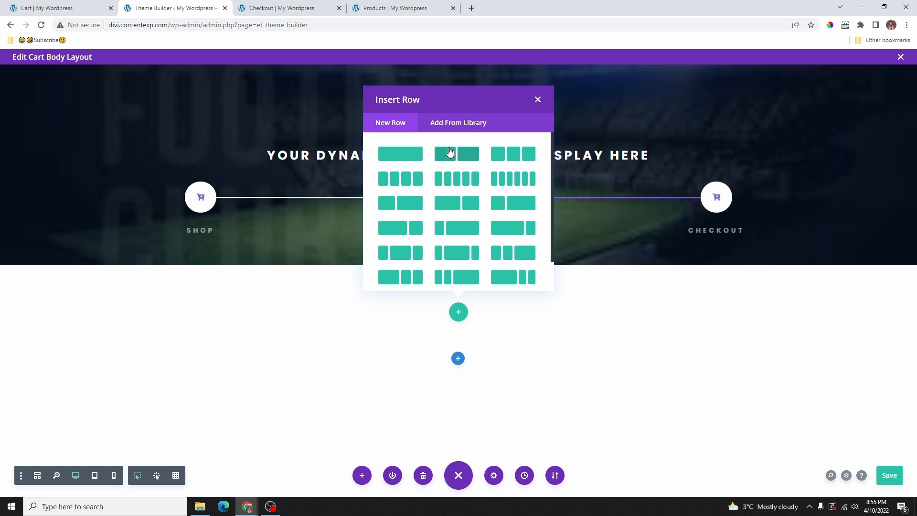
{"action": "left_click", "coordinate": [57, 9]}
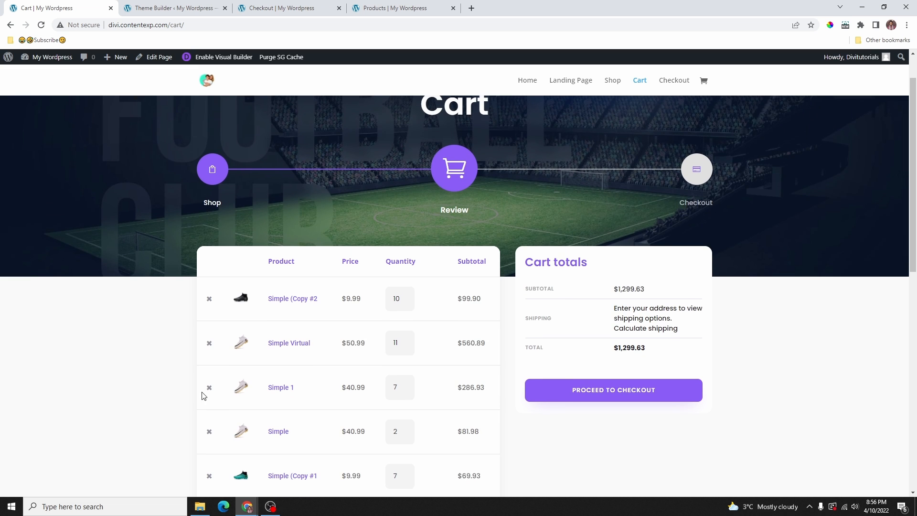
{"action": "scroll", "coordinate": [202, 396], "scroll_direction": "down", "scroll_amount": 1}
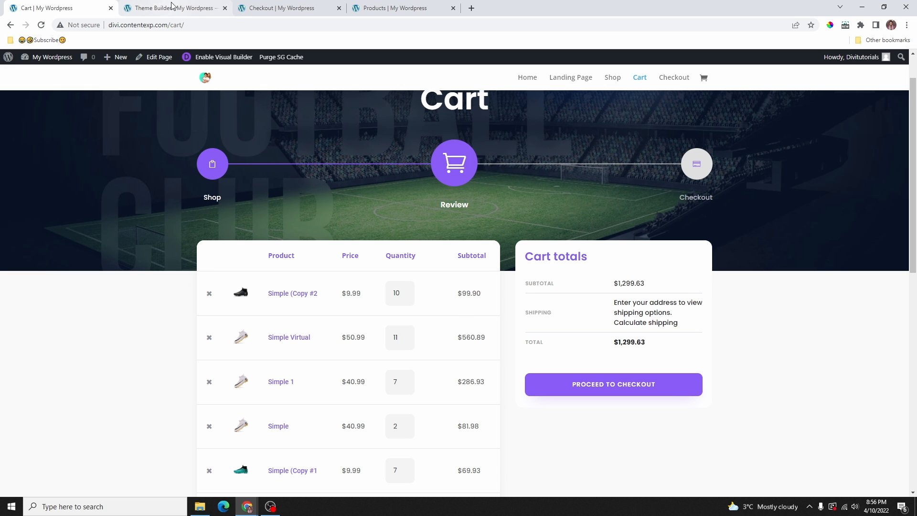
{"action": "left_click", "coordinate": [152, 7]}
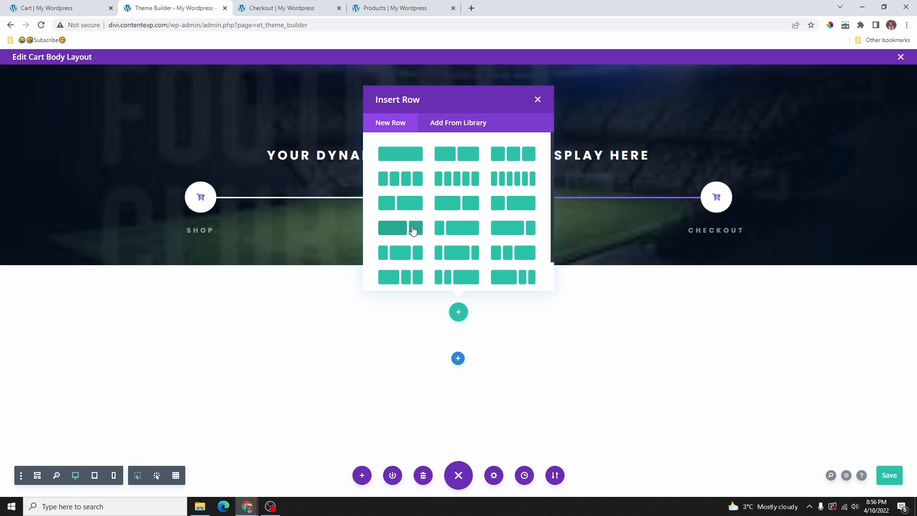
{"action": "left_click", "coordinate": [461, 207]}
Step: Insert a Woo Cart Products module from the Woo Modules group into the wider column
{"action": "scroll", "coordinate": [416, 266], "scroll_direction": "down", "scroll_amount": 2}
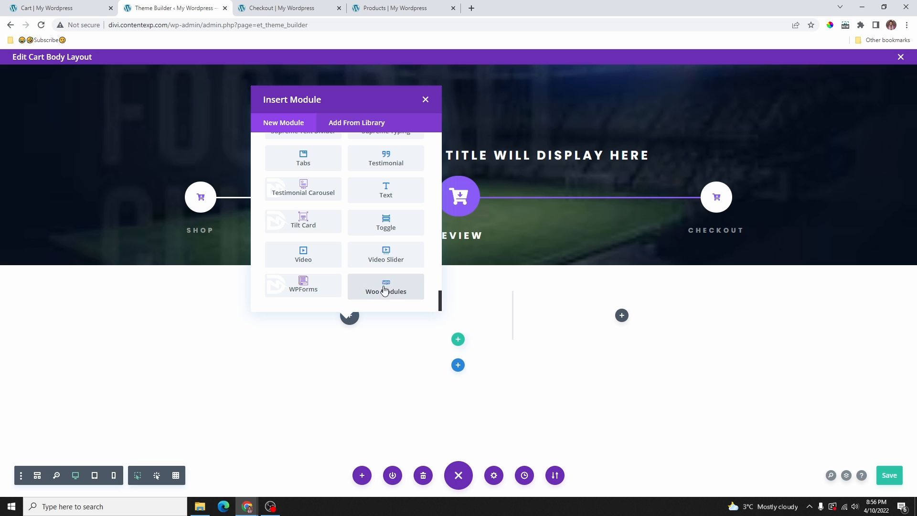
{"action": "left_click", "coordinate": [391, 291]}
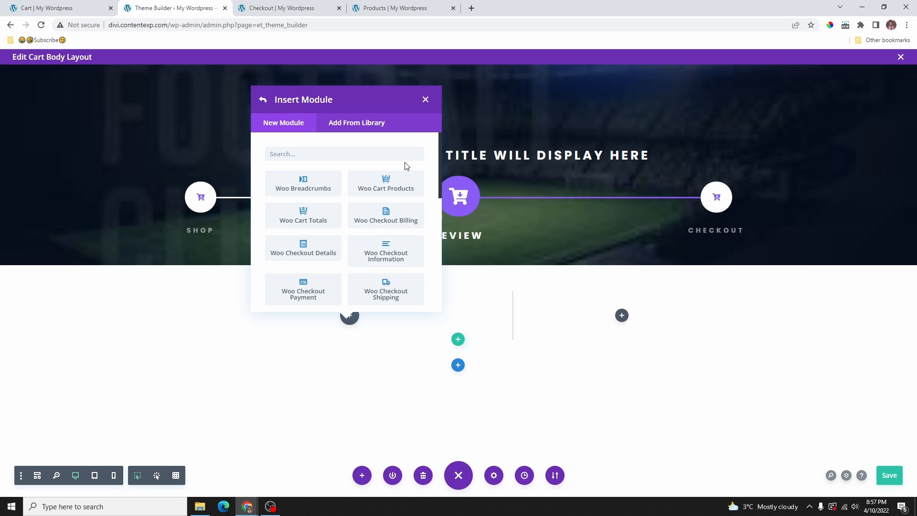
{"action": "left_click", "coordinate": [390, 189]}
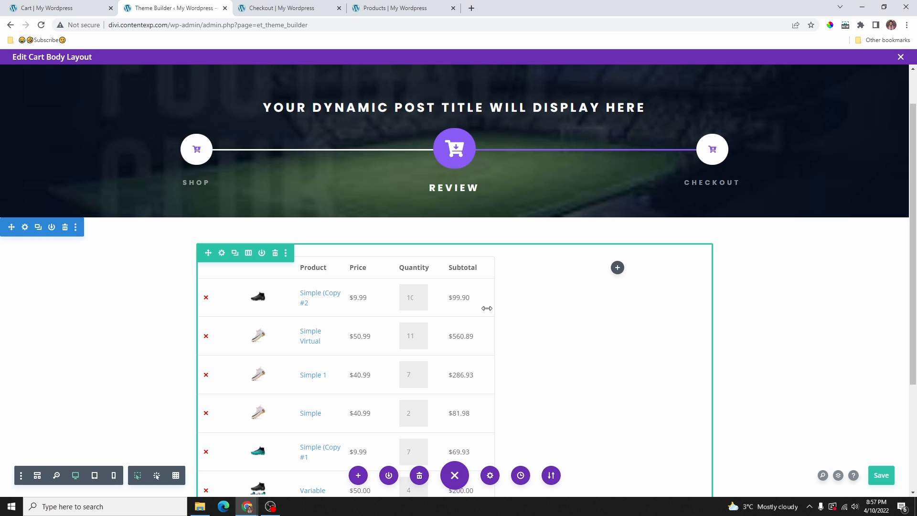
Step: Search the modules for "cart" and insert Woo Cart Totals into the narrower column
{"action": "left_click", "coordinate": [618, 267]}
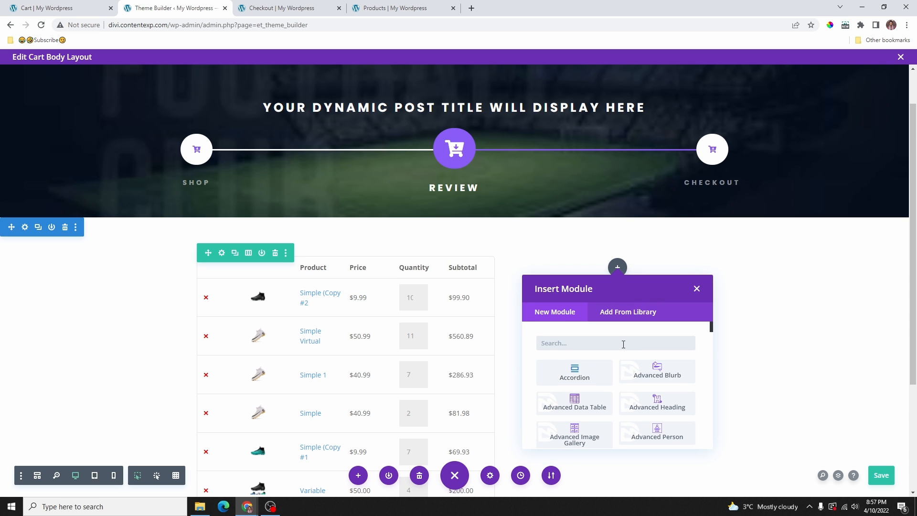
{"action": "type", "text": "cart"}
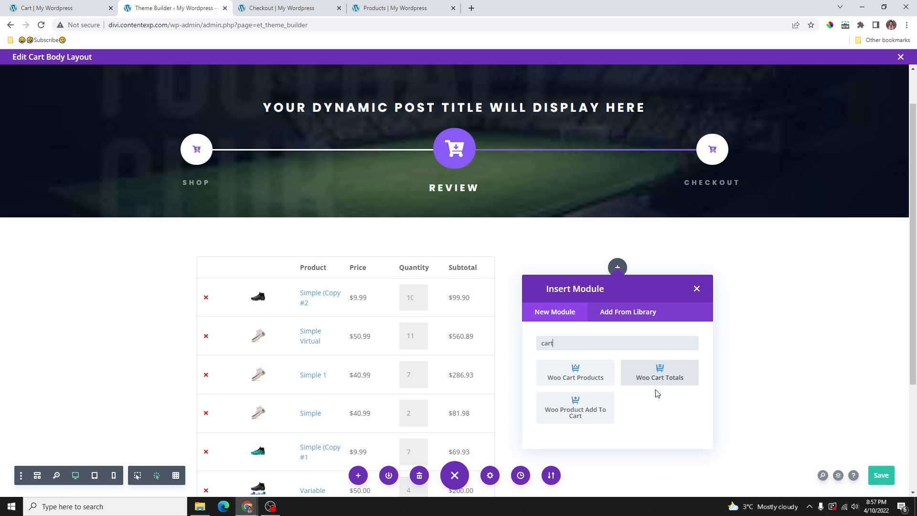
{"action": "left_click", "coordinate": [667, 379]}
Step: Check the live Cart page's table styling and review the image border options in the Woo Cart Products settings
{"action": "left_click", "coordinate": [69, 8]}
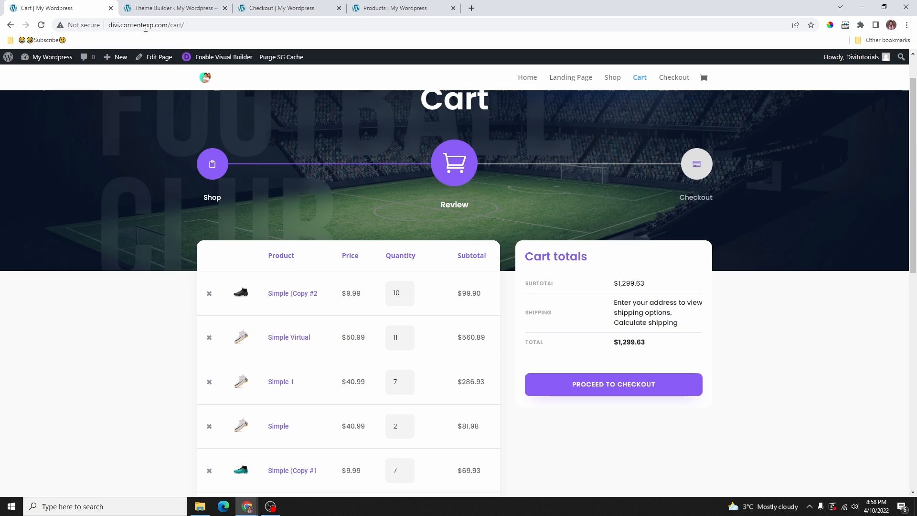
{"action": "left_click", "coordinate": [163, 7]}
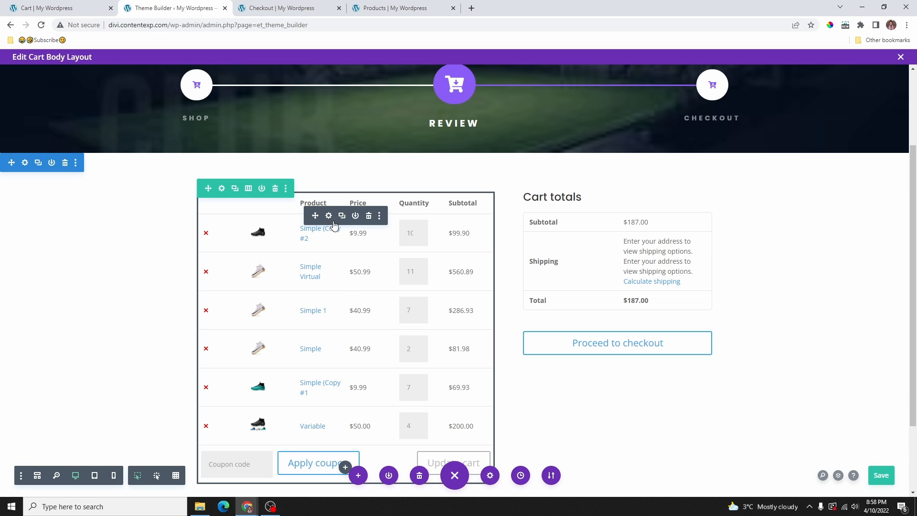
{"action": "left_click", "coordinate": [329, 216]}
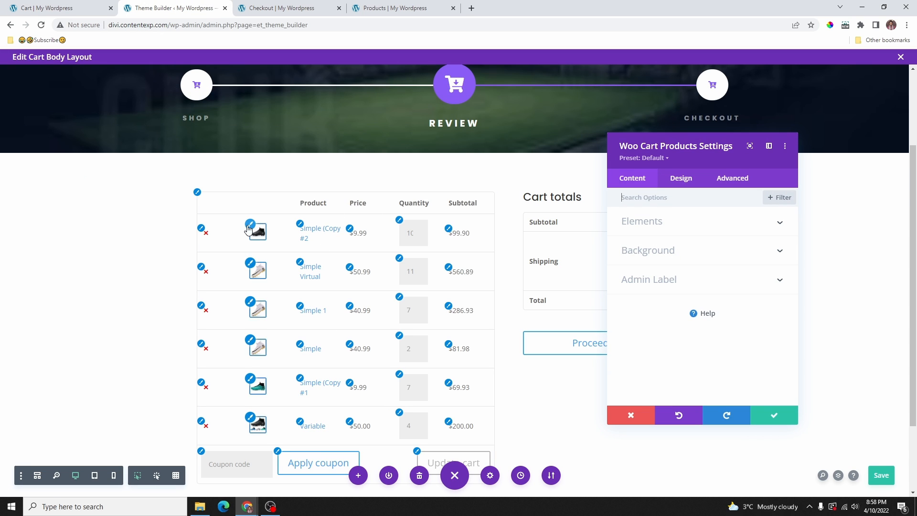
{"action": "left_click", "coordinate": [250, 226]}
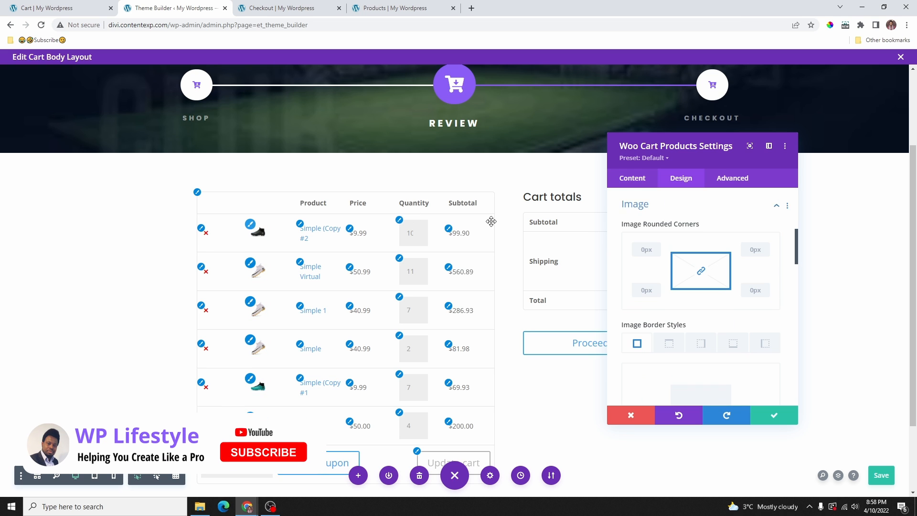
{"action": "scroll", "coordinate": [670, 331], "scroll_direction": "down", "scroll_amount": 3}
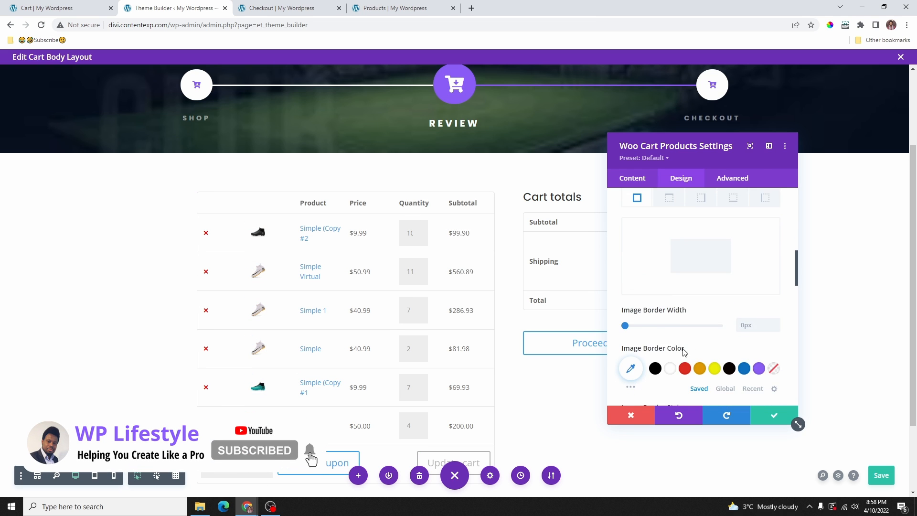
{"action": "scroll", "coordinate": [670, 331], "scroll_direction": "down", "scroll_amount": 1}
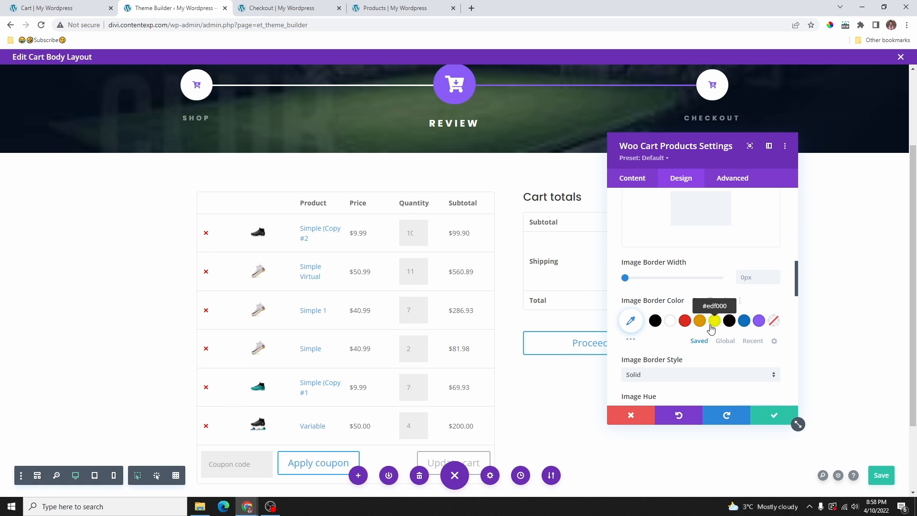
Step: Set the product link text color to red (#e02b20) in the Woo Cart Products body text settings
{"action": "left_click", "coordinate": [300, 230]}
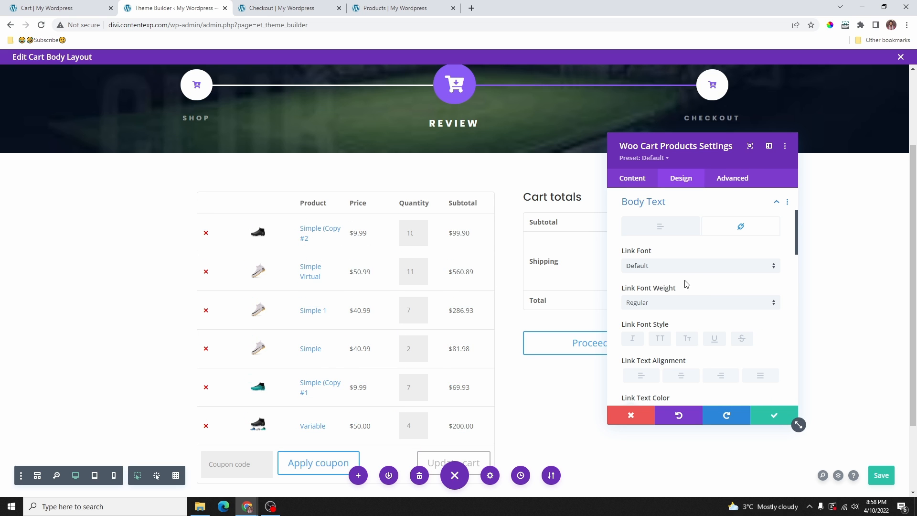
{"action": "scroll", "coordinate": [678, 285], "scroll_direction": "down", "scroll_amount": 2}
{"action": "scroll", "coordinate": [643, 288], "scroll_direction": "up", "scroll_amount": 2}
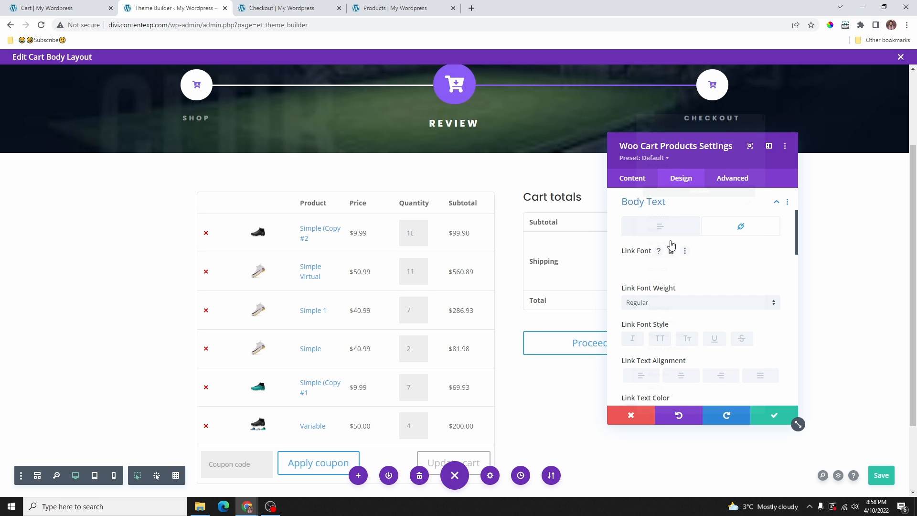
{"action": "scroll", "coordinate": [656, 207], "scroll_direction": "down", "scroll_amount": 2}
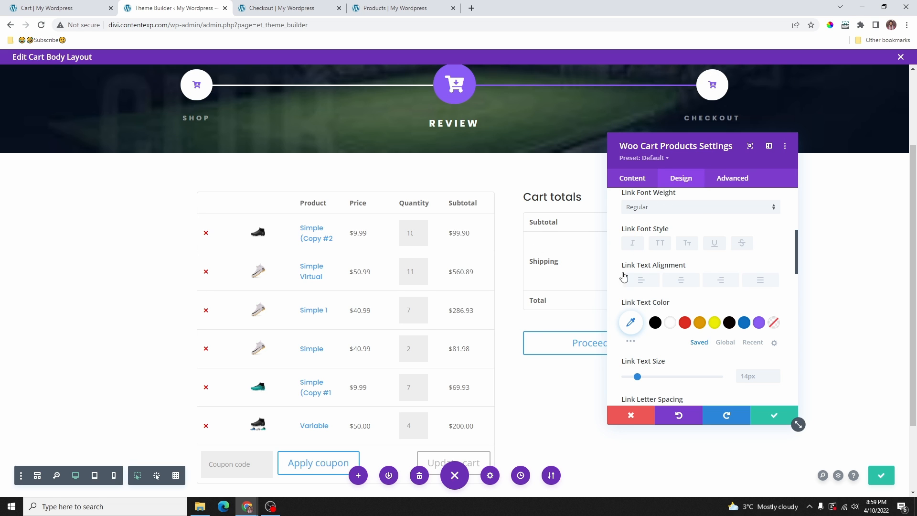
{"action": "left_click", "coordinate": [685, 322]}
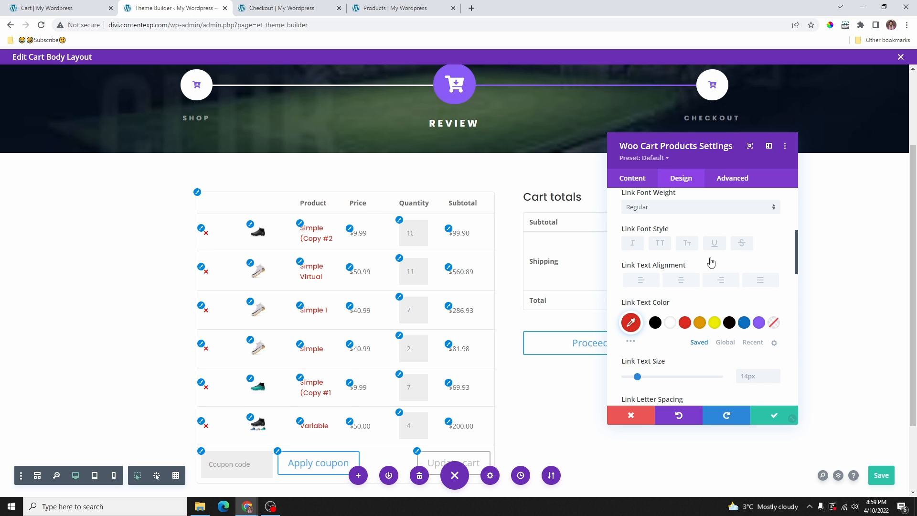
Step: Give the cart products table header a purple background and white text, and save the module settings
{"action": "scroll", "coordinate": [708, 277], "scroll_direction": "down", "scroll_amount": 5}
{"action": "scroll", "coordinate": [166, 192], "scroll_direction": "down", "scroll_amount": 1}
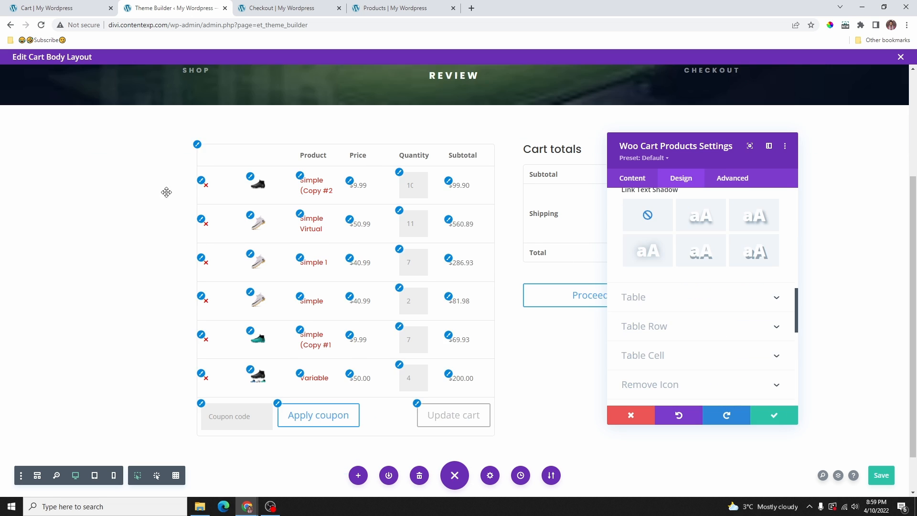
{"action": "left_click", "coordinate": [197, 145]}
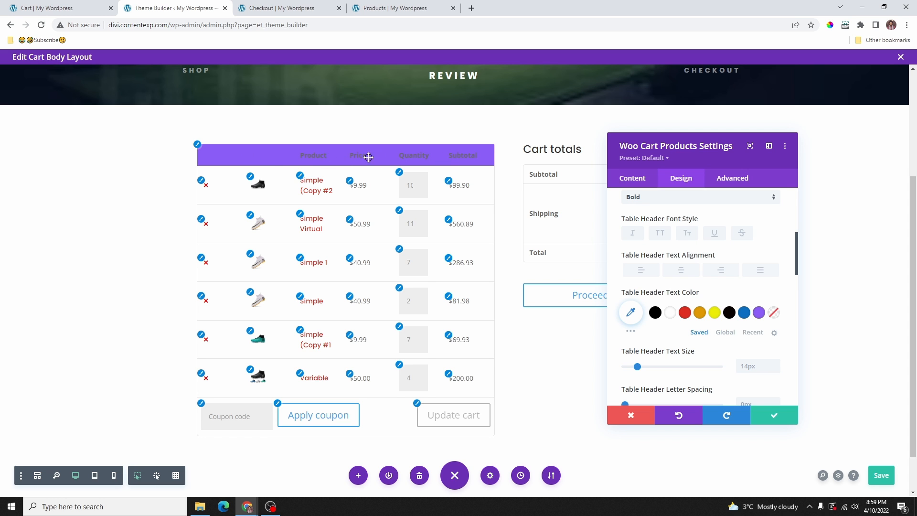
{"action": "left_click", "coordinate": [669, 313]}
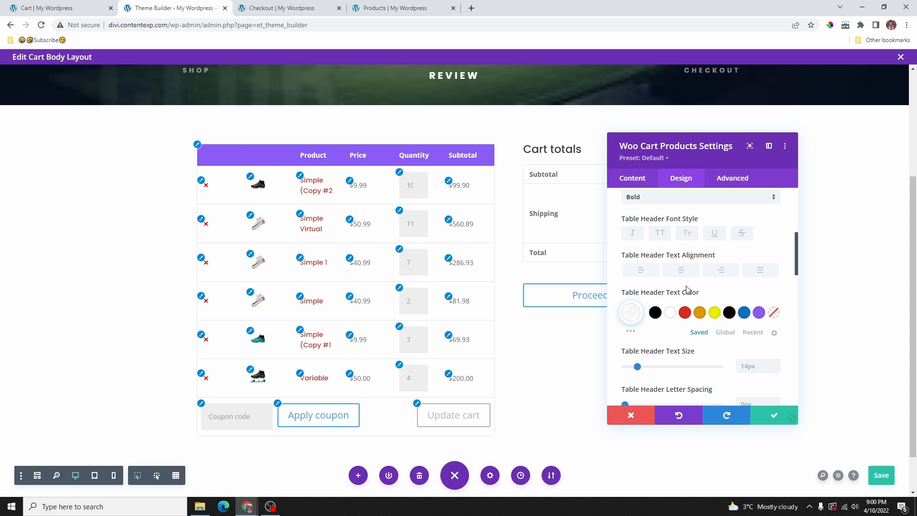
{"action": "scroll", "coordinate": [345, 277], "scroll_direction": "down", "scroll_amount": 1}
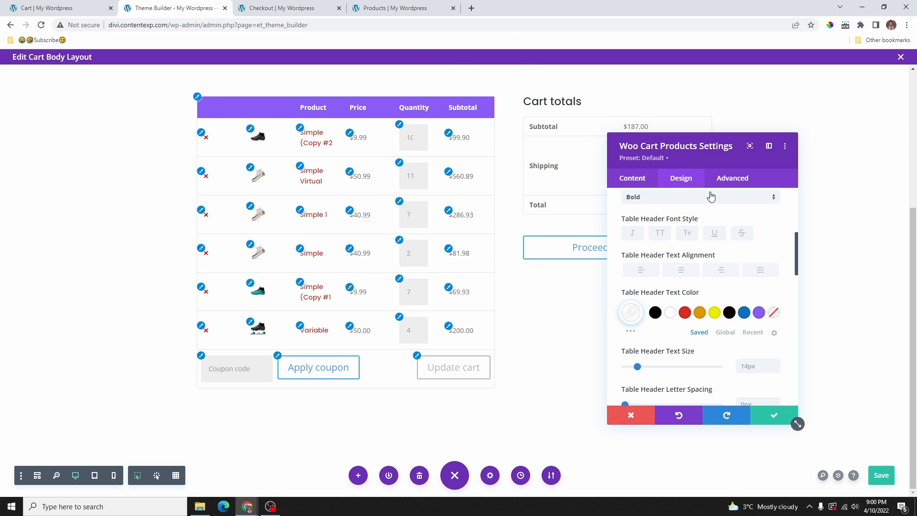
{"action": "left_click", "coordinate": [775, 420]}
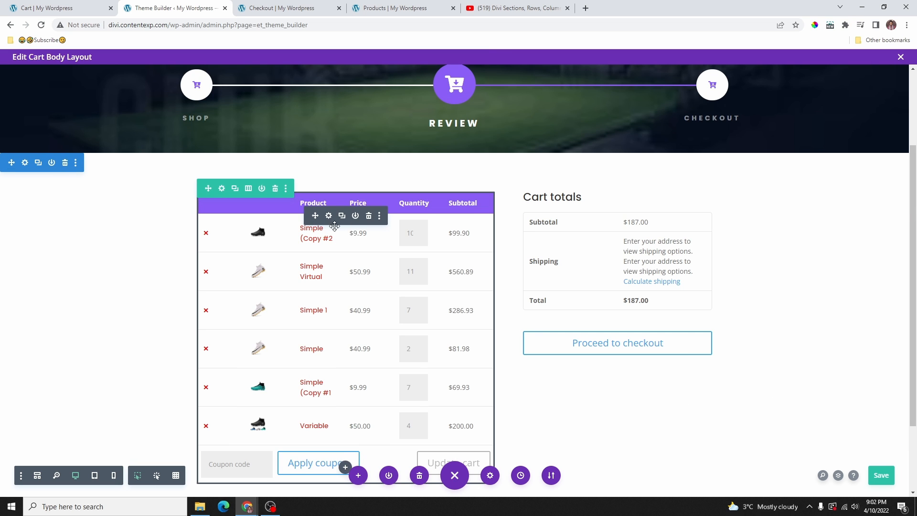
Step: Look over the YouTube tutorial page on Divi sections, rows, columns, margin and padding, and return to the Theme Builder
{"action": "left_click", "coordinate": [511, 10]}
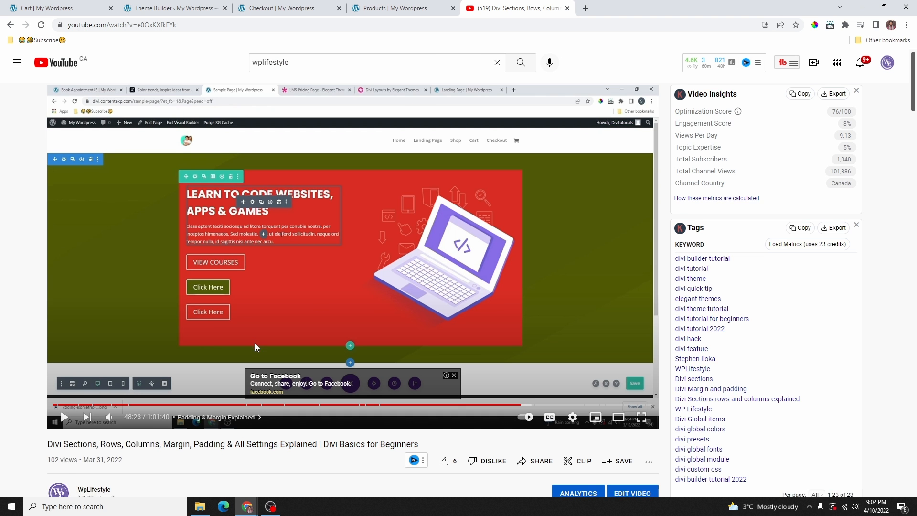
{"action": "scroll", "coordinate": [399, 401], "scroll_direction": "down", "scroll_amount": 2}
{"action": "scroll", "coordinate": [315, 388], "scroll_direction": "up", "scroll_amount": 2}
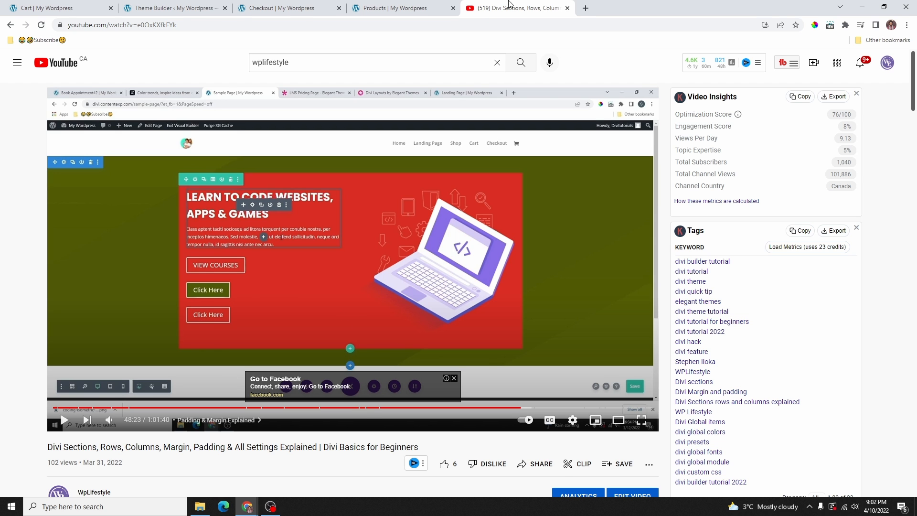
{"action": "left_click", "coordinate": [179, 8]}
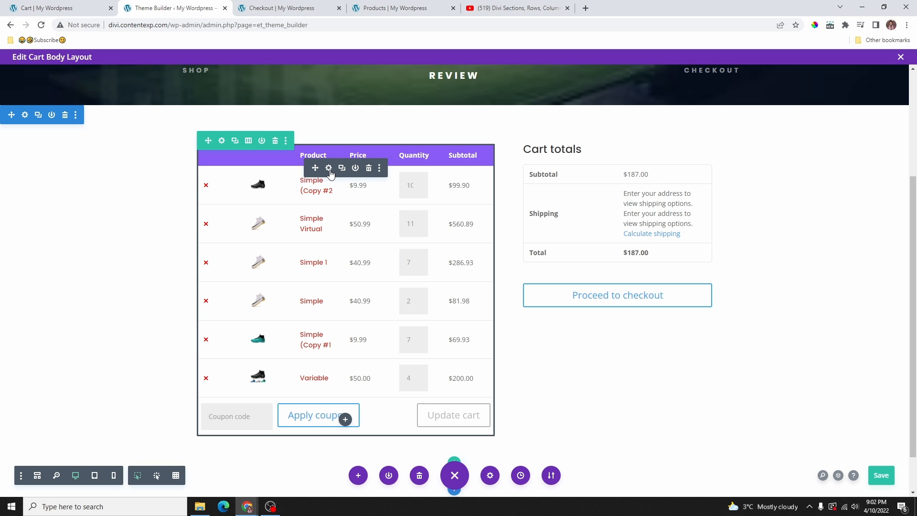
Step: Enable custom button styles in the Woo Cart Products module and set the button text color to purple
{"action": "left_click", "coordinate": [329, 168]}
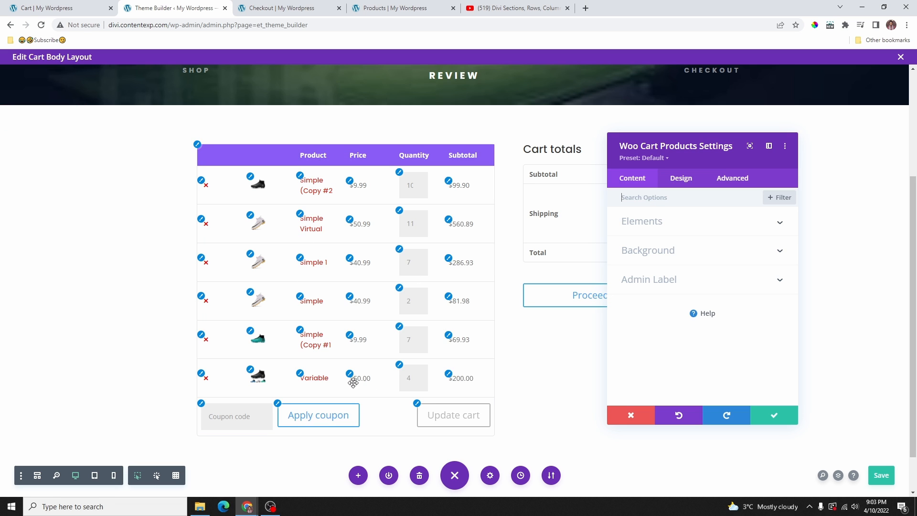
{"action": "left_click", "coordinate": [277, 404]}
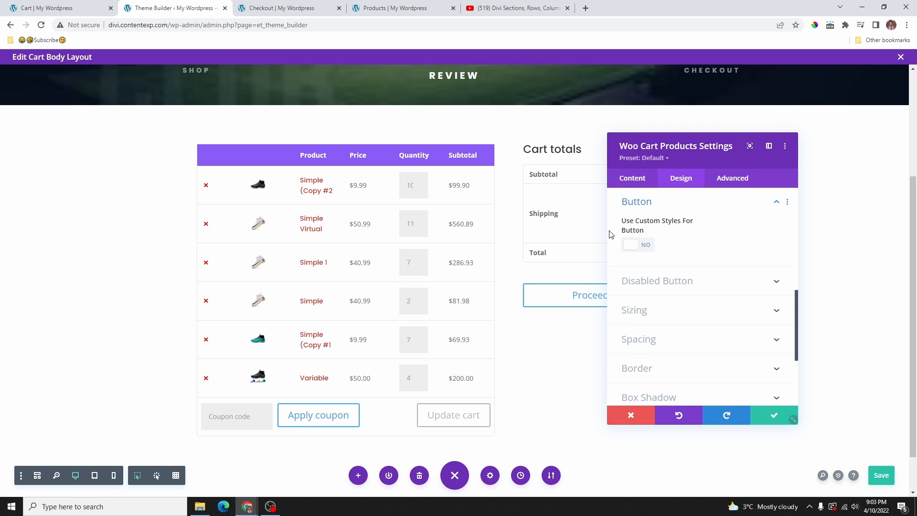
{"action": "left_click", "coordinate": [644, 253]}
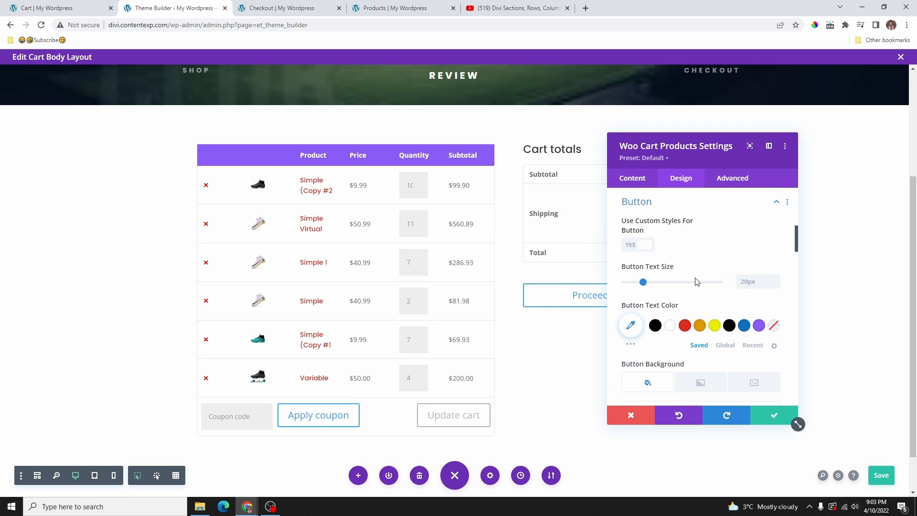
{"action": "scroll", "coordinate": [699, 291], "scroll_direction": "down", "scroll_amount": 1}
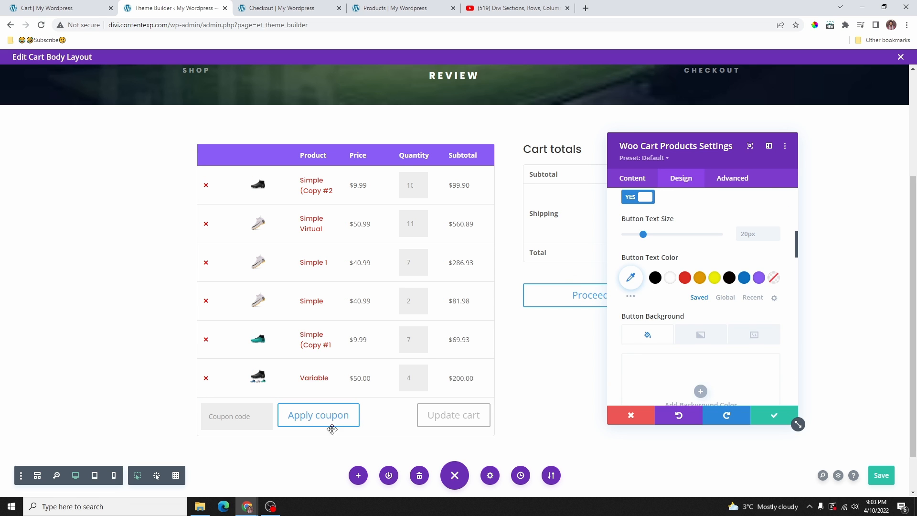
{"action": "left_click", "coordinate": [761, 279]}
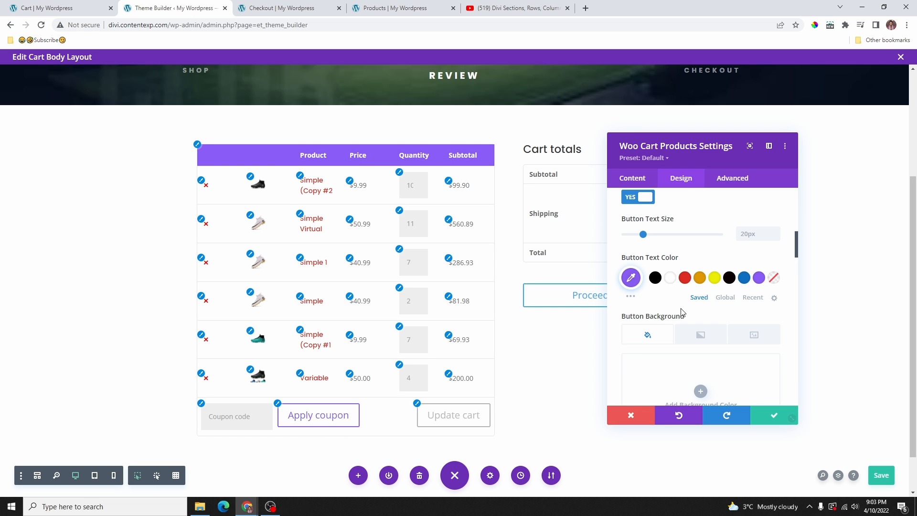
Step: Give the Apply coupon button a red (#e02b20) background and white text, and save the module settings
{"action": "scroll", "coordinate": [716, 306], "scroll_direction": "down", "scroll_amount": 2}
{"action": "left_click", "coordinate": [683, 364]}
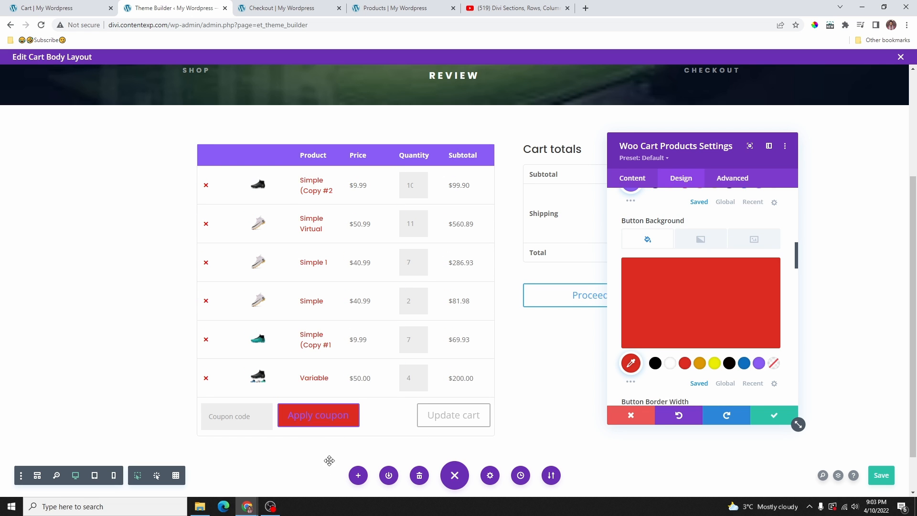
{"action": "scroll", "coordinate": [680, 277], "scroll_direction": "up", "scroll_amount": 2}
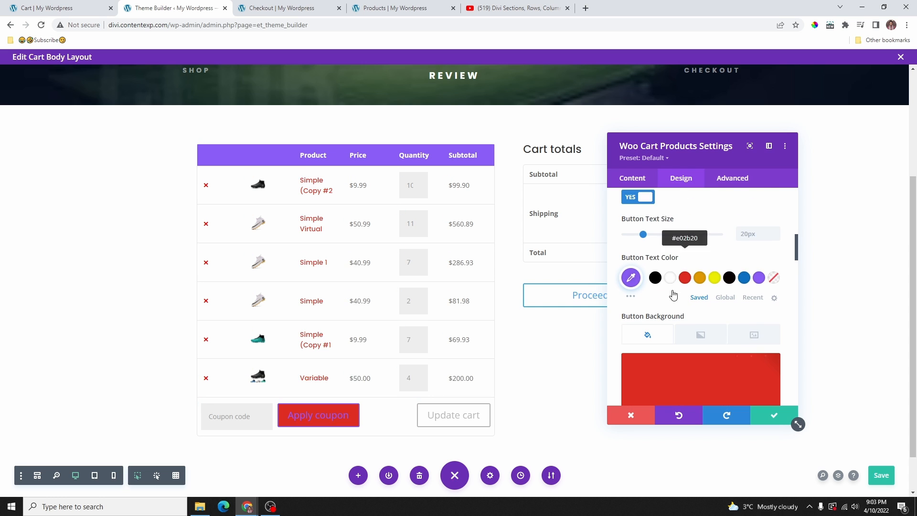
{"action": "left_click", "coordinate": [670, 277]}
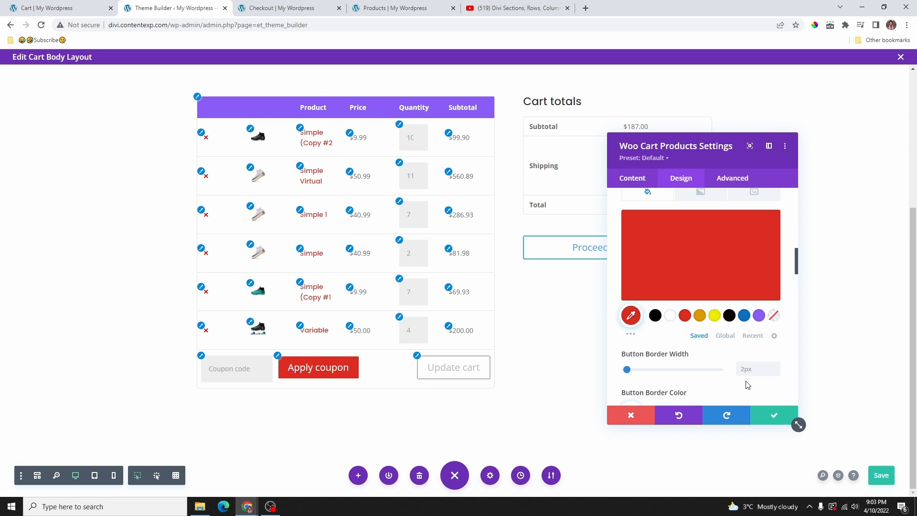
{"action": "scroll", "coordinate": [761, 369], "scroll_direction": "up", "scroll_amount": 2}
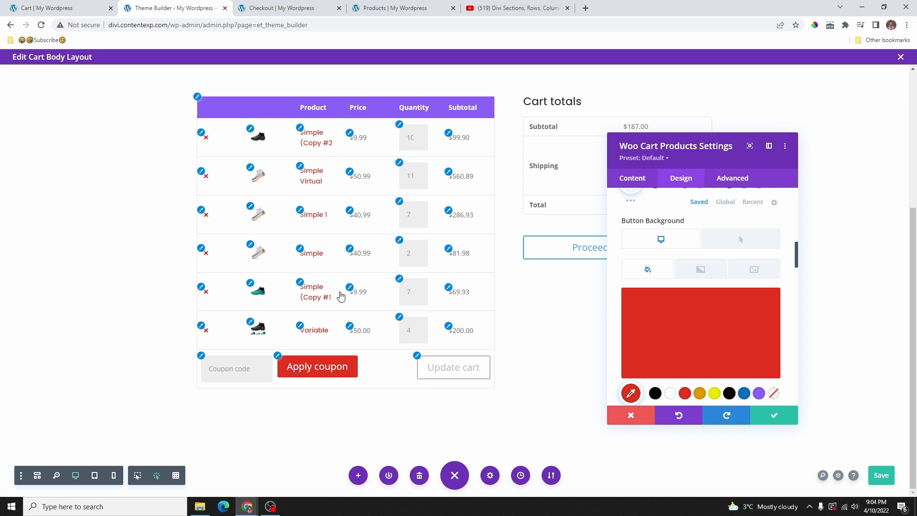
{"action": "left_click", "coordinate": [786, 419]}
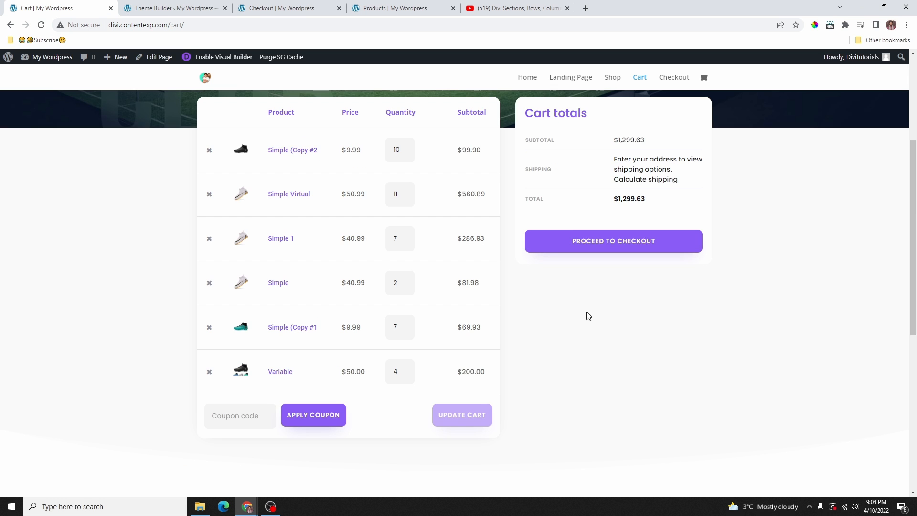
Step: Review the card styling of the products table and cart totals on the live Cart page
{"action": "scroll", "coordinate": [520, 359], "scroll_direction": "up", "scroll_amount": 3}
{"action": "scroll", "coordinate": [486, 329], "scroll_direction": "down", "scroll_amount": 1}
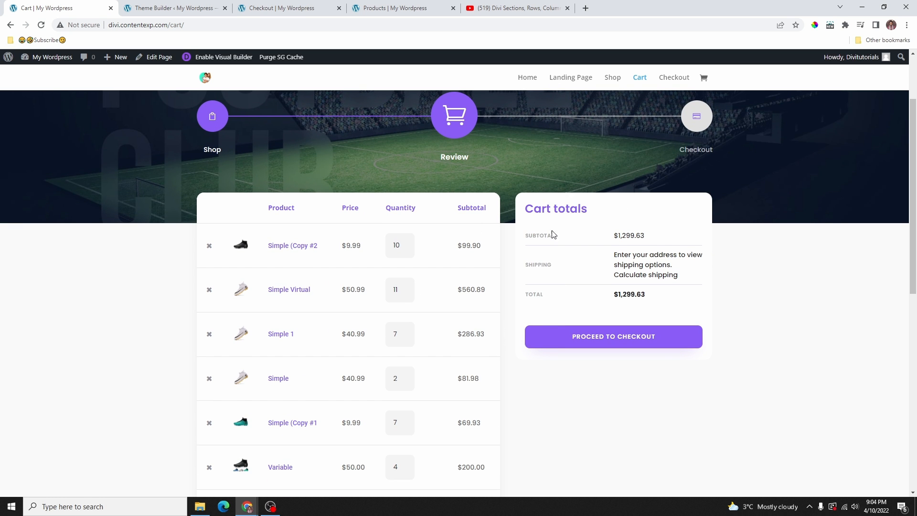
{"action": "scroll", "coordinate": [576, 131], "scroll_direction": "down", "scroll_amount": 3}
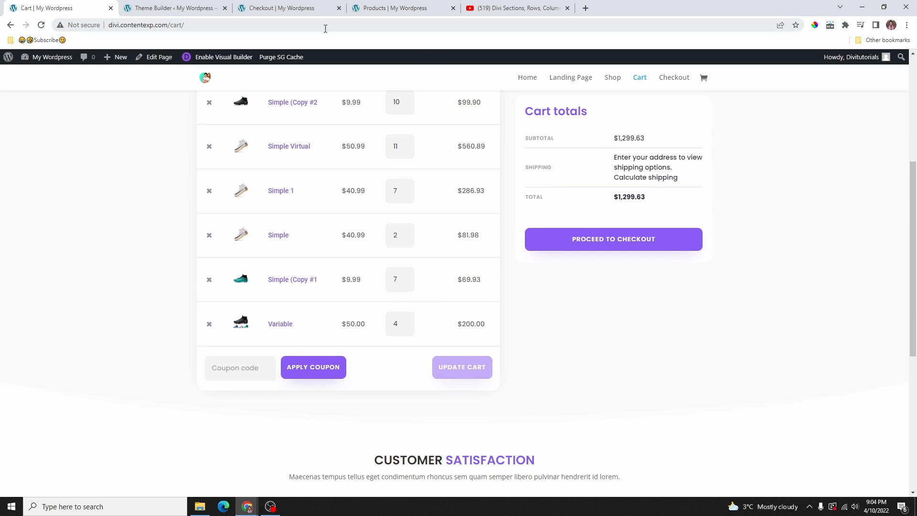
Step: Switch back to the Theme Builder and apply the first box shadow preset to the row's first column
{"action": "left_click", "coordinate": [160, 8]}
{"action": "scroll", "coordinate": [430, 286], "scroll_direction": "down", "scroll_amount": 2}
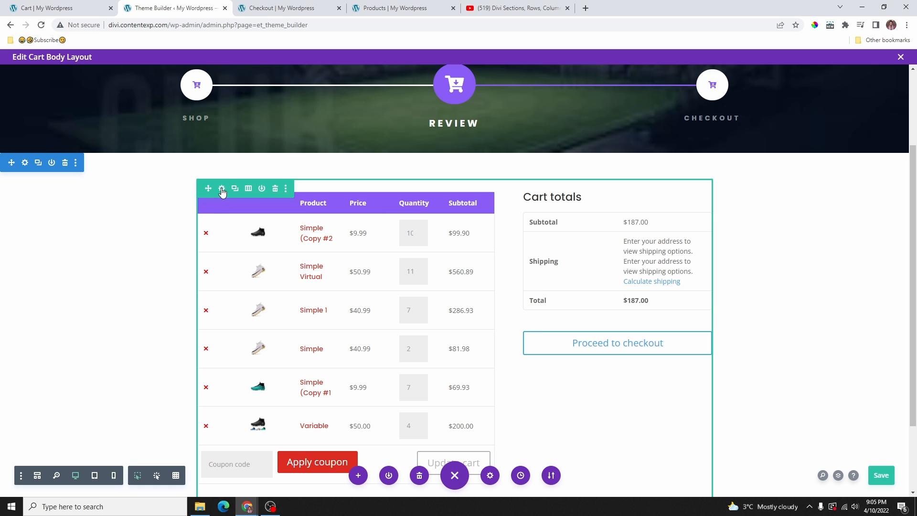
{"action": "left_click", "coordinate": [222, 189]}
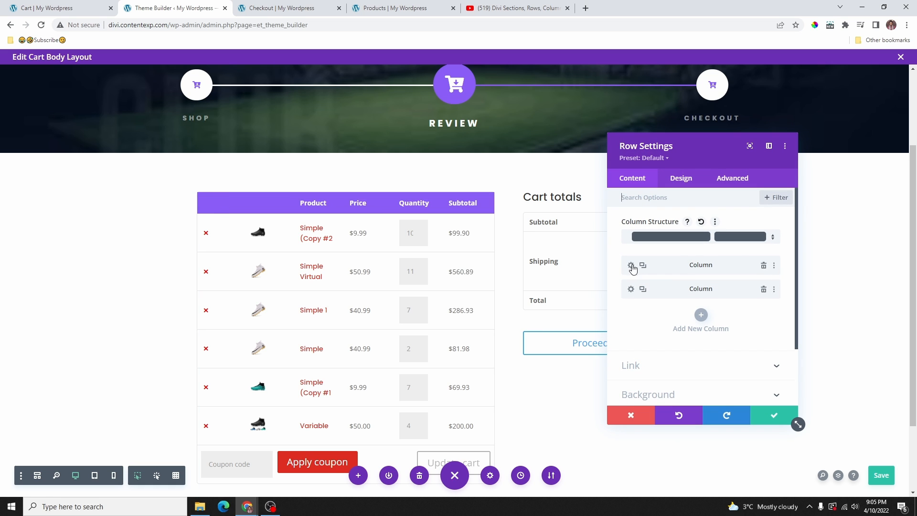
{"action": "left_click", "coordinate": [631, 265]}
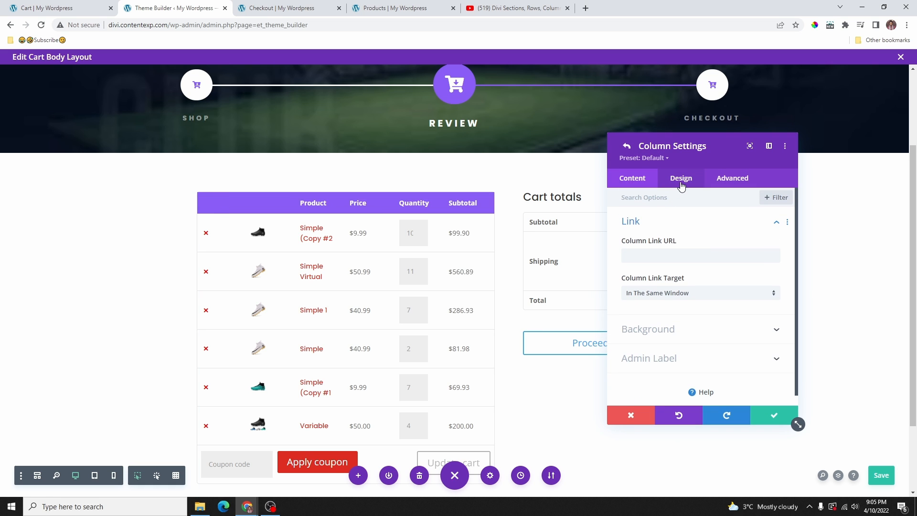
{"action": "left_click", "coordinate": [681, 178]}
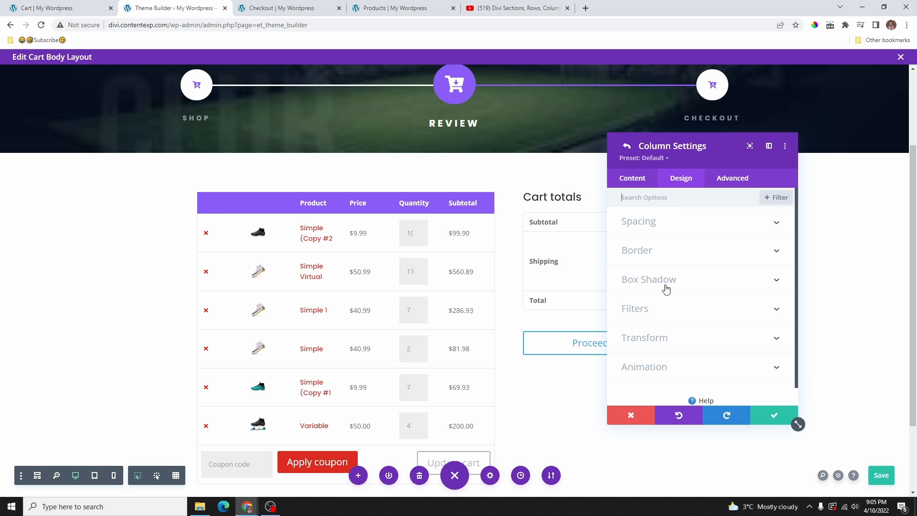
{"action": "left_click", "coordinate": [669, 282]}
{"action": "left_click", "coordinate": [682, 249]}
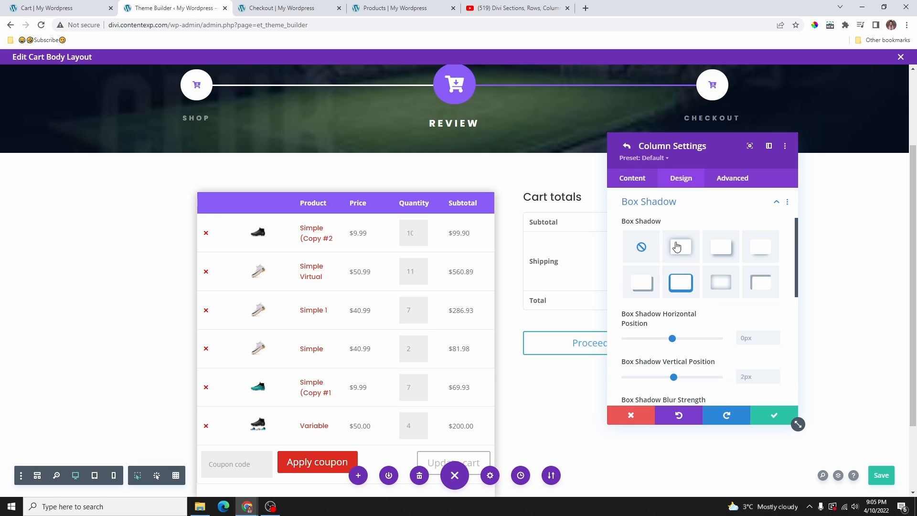
Step: Set the column's box shadow blur strength to 30px and spread strength to -10px, and save the layout
{"action": "scroll", "coordinate": [315, 248], "scroll_direction": "down", "scroll_amount": 2}
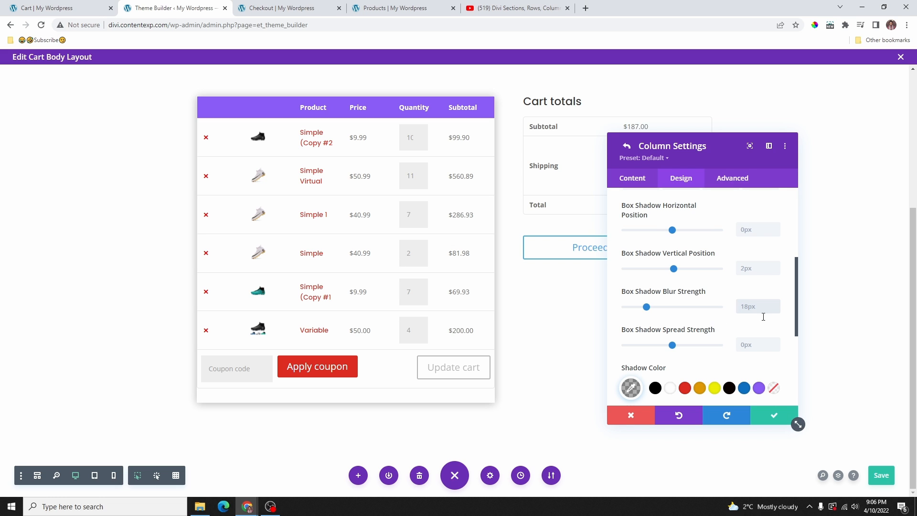
{"action": "left_click", "coordinate": [752, 306]}
{"action": "type", "text": "30"}
{"action": "left_click", "coordinate": [740, 349]}
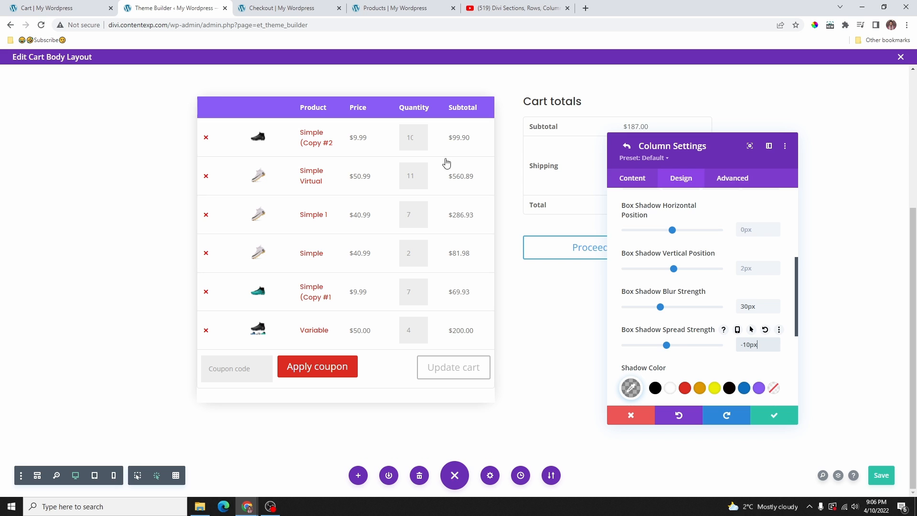
{"action": "key", "text": "ctrl+s"}
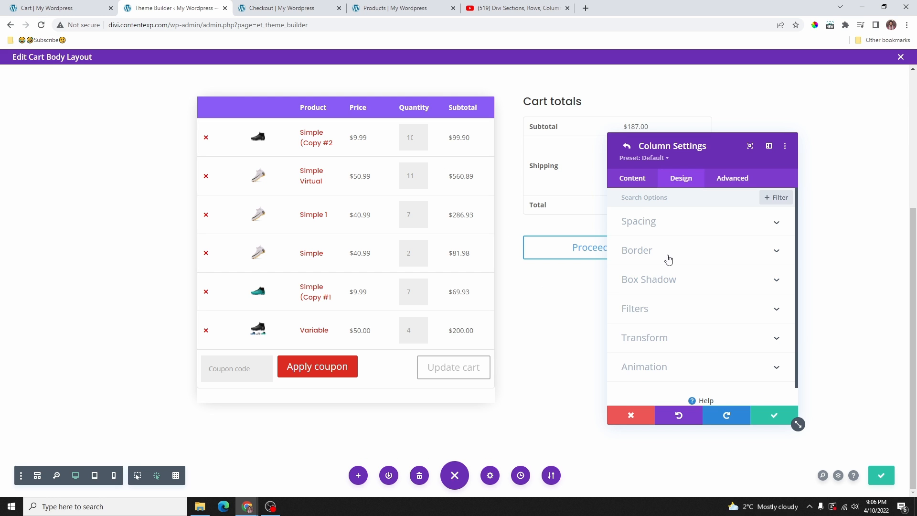
Step: Round the corners of the cart products column and return to the row settings
{"action": "left_click", "coordinate": [668, 259]}
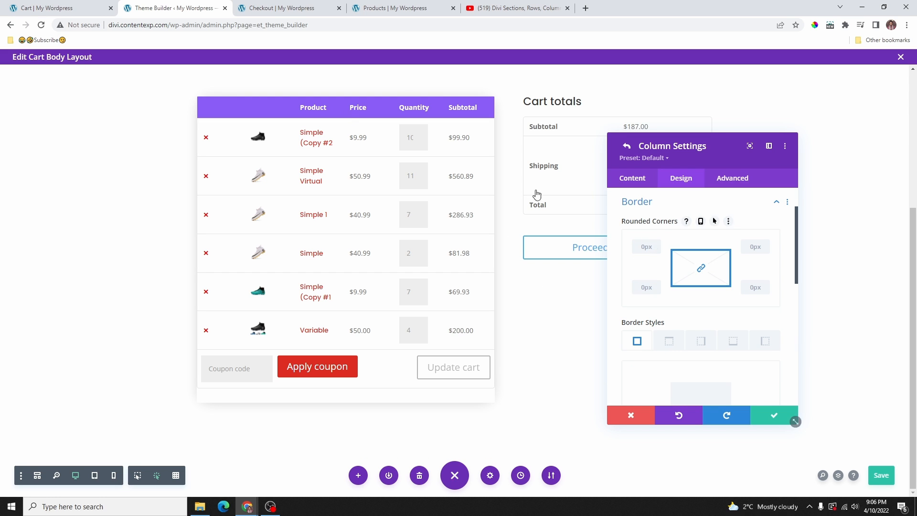
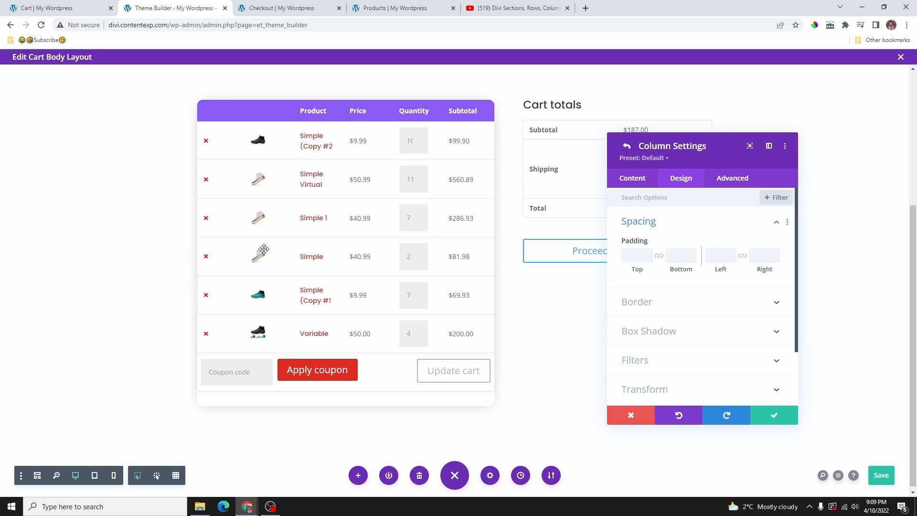
{"action": "left_click", "coordinate": [627, 146]}
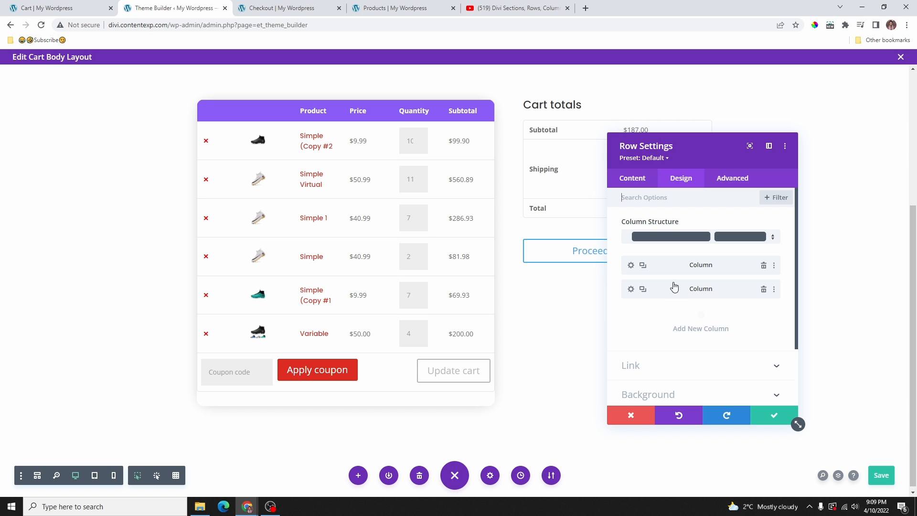
Step: Open the settings of the row's second column and apply the first box shadow preset to it
{"action": "left_click", "coordinate": [631, 289]}
{"action": "left_click_drag", "start_coordinate": [802, 138], "coordinate": [160, 105]}
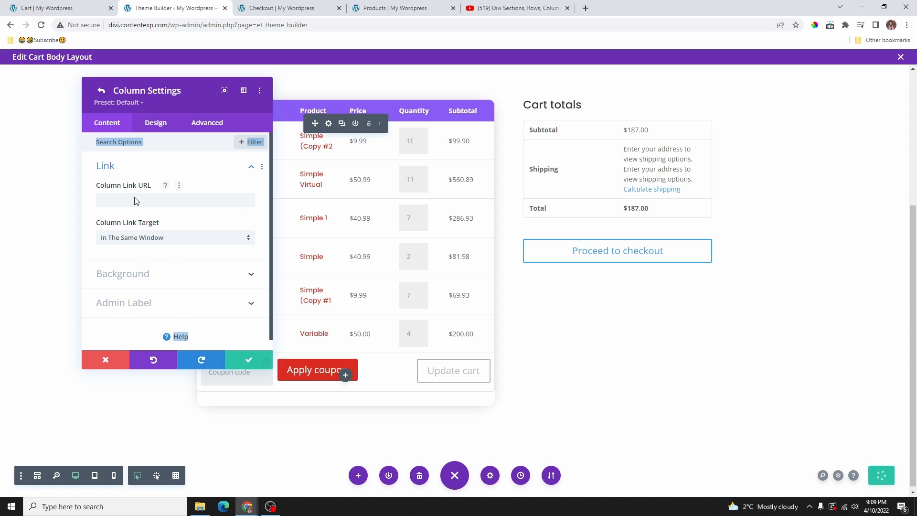
{"action": "left_click", "coordinate": [147, 274]}
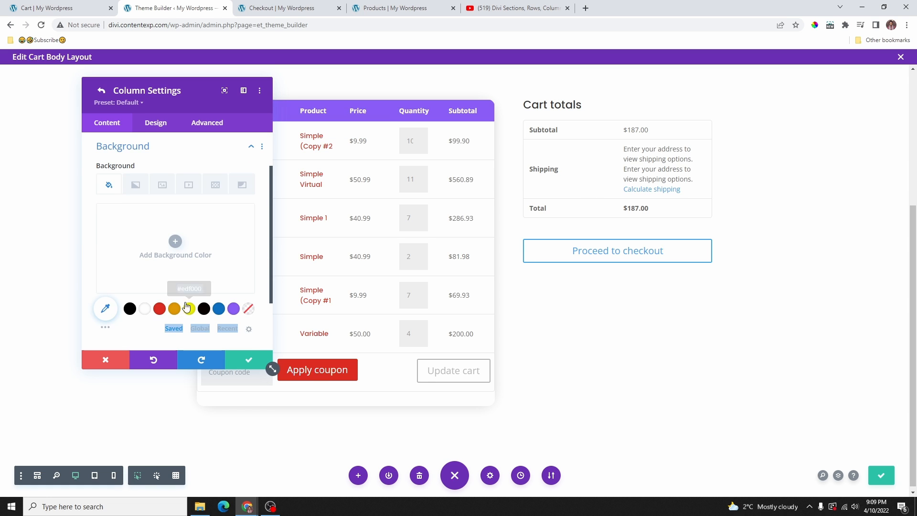
{"action": "left_click", "coordinate": [155, 125]}
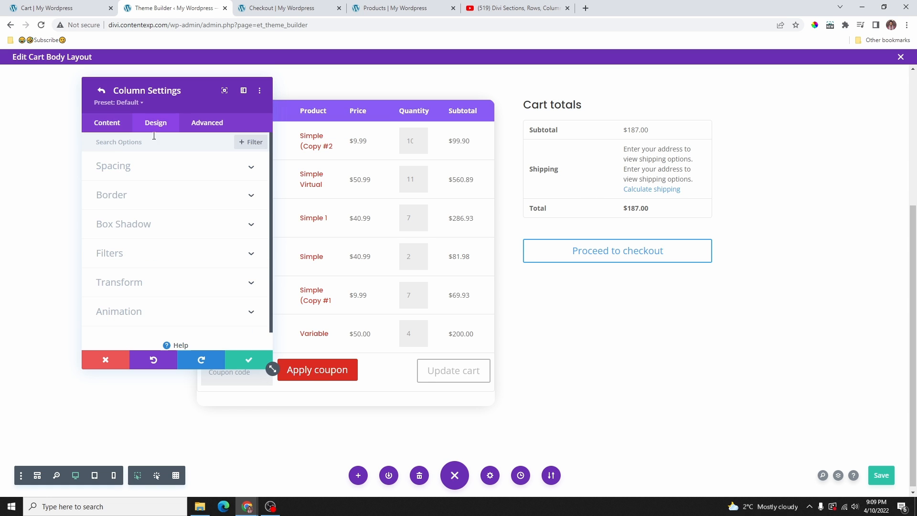
{"action": "left_click", "coordinate": [151, 234]}
{"action": "left_click", "coordinate": [155, 191]}
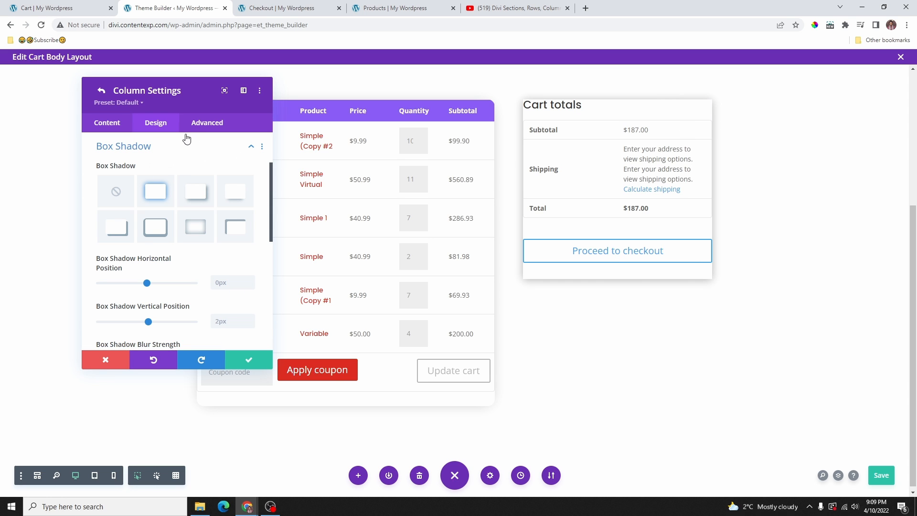
Step: Set the cart totals column's padding to 25px on all four sides and save the layout
{"action": "scroll", "coordinate": [144, 186], "scroll_direction": "up", "scroll_amount": 2}
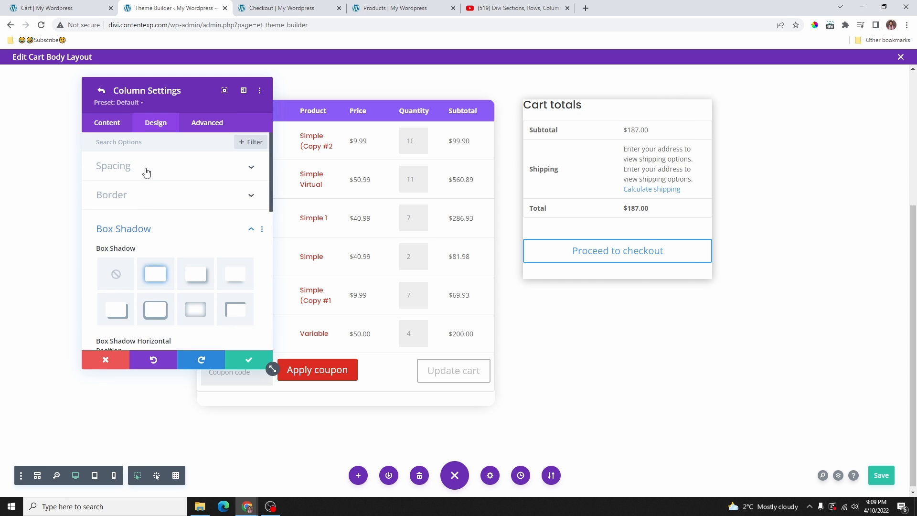
{"action": "left_click", "coordinate": [147, 167]}
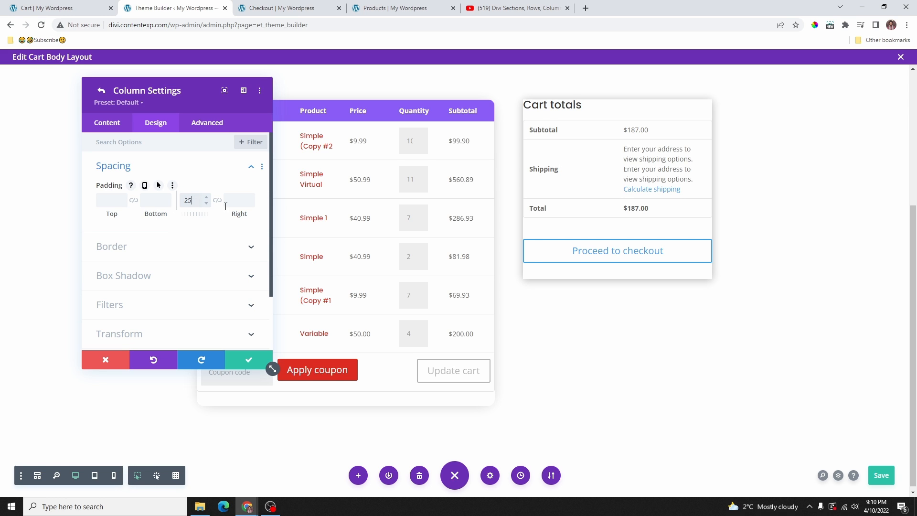
{"action": "left_click", "coordinate": [217, 200]}
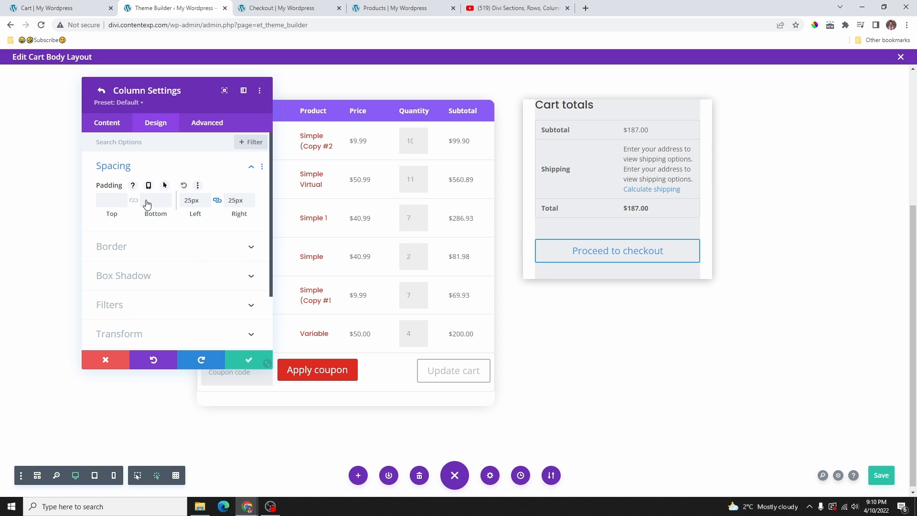
{"action": "left_click", "coordinate": [112, 200]}
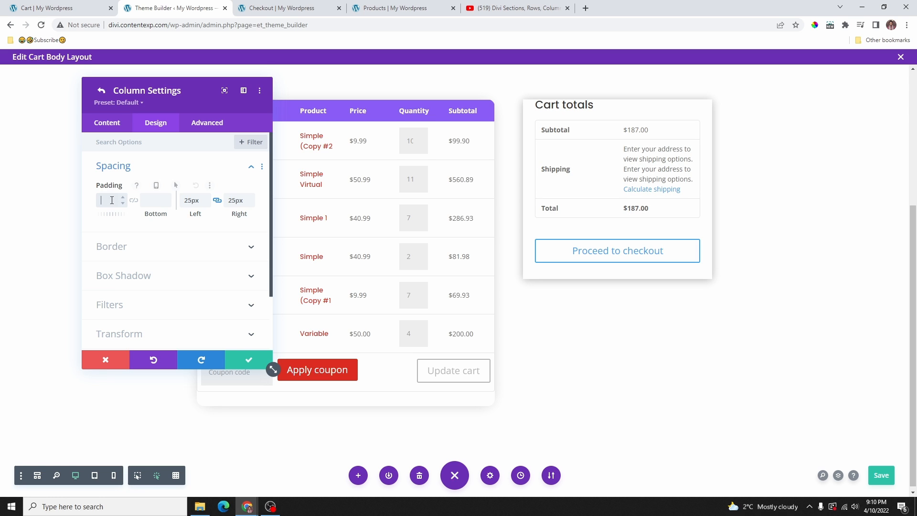
{"action": "type", "text": "25"}
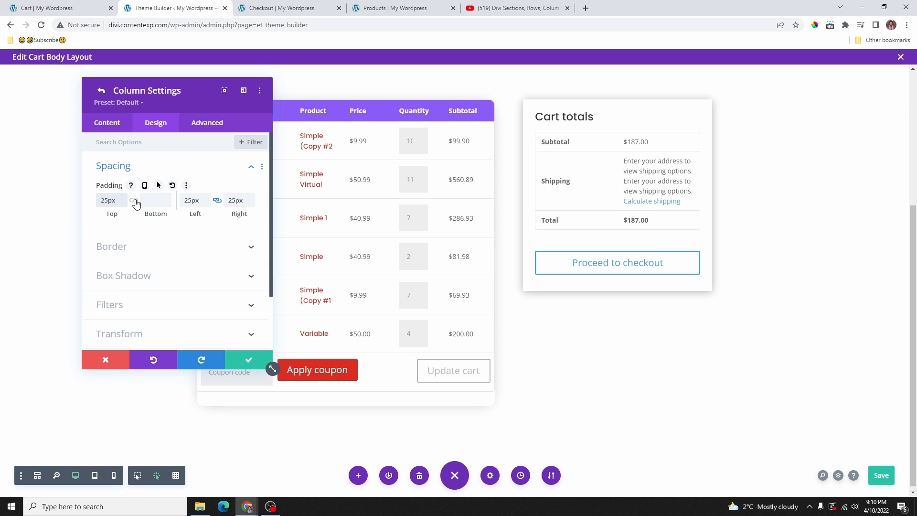
{"action": "left_click", "coordinate": [135, 200]}
{"action": "key", "text": "ctrl+s"}
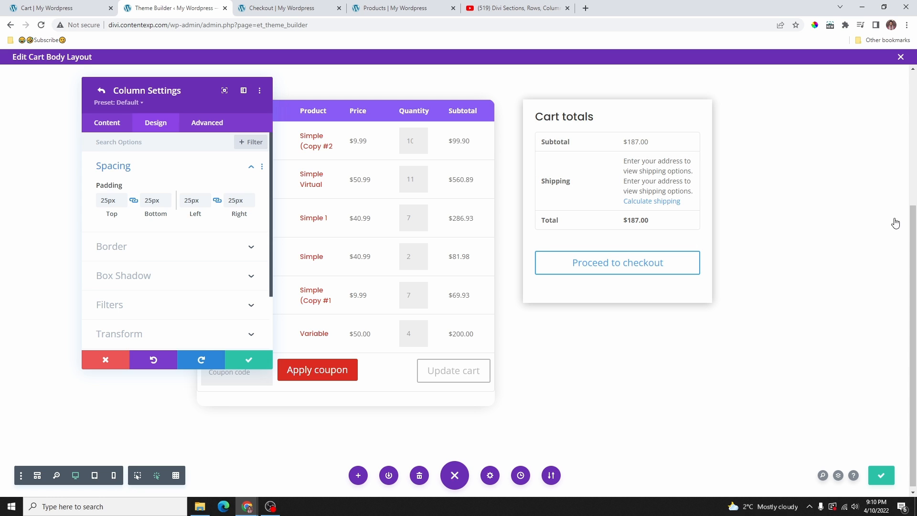
Step: Round the cart totals column's corners, set its shadow blur strength to 30px and adjust the spread strength, returning to the row settings
{"action": "left_click", "coordinate": [136, 247]}
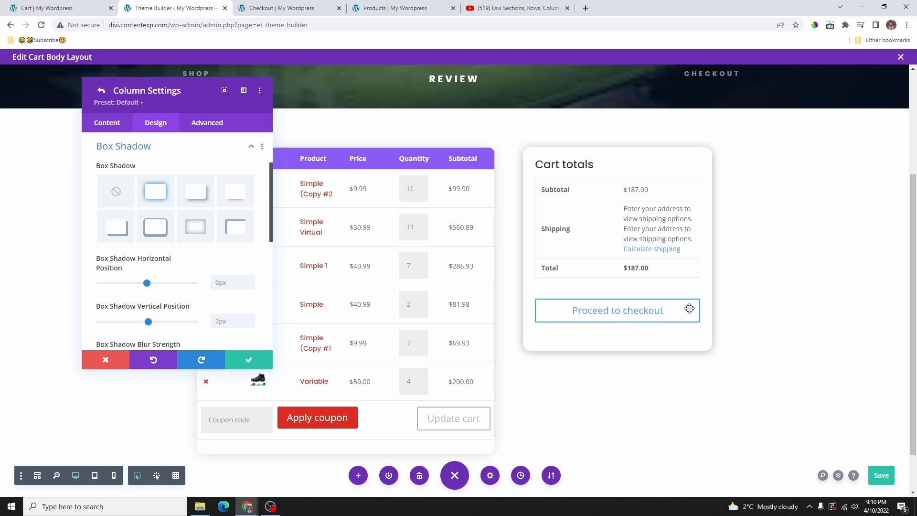
{"action": "scroll", "coordinate": [235, 269], "scroll_direction": "down", "scroll_amount": 2}
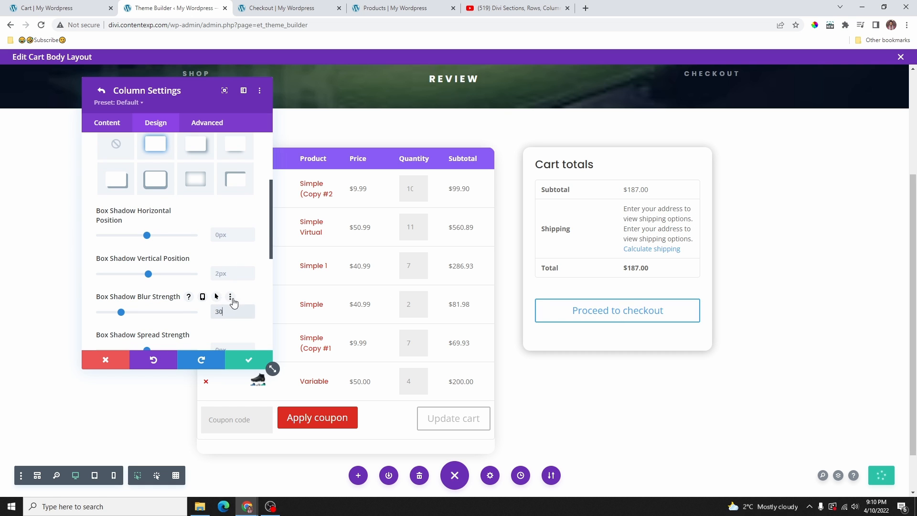
{"action": "scroll", "coordinate": [231, 299], "scroll_direction": "down", "scroll_amount": 4}
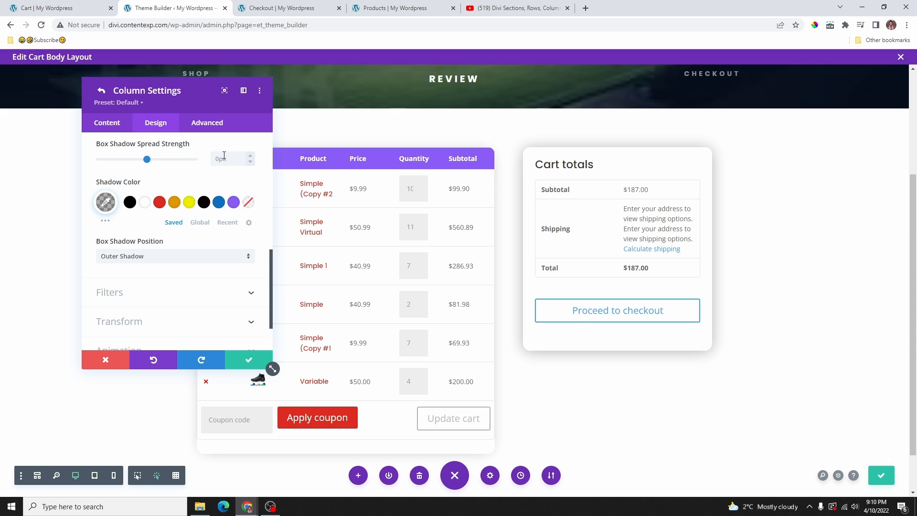
{"action": "left_click", "coordinate": [223, 157]}
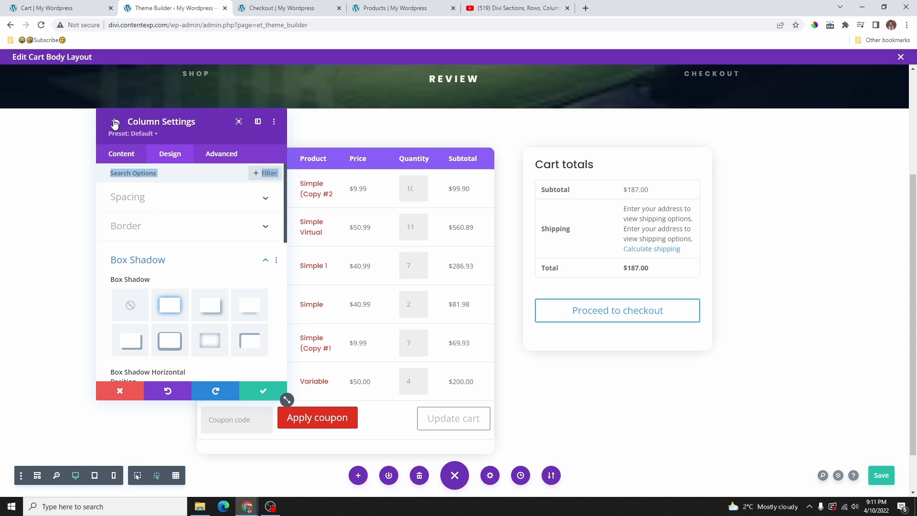
{"action": "left_click", "coordinate": [115, 123]}
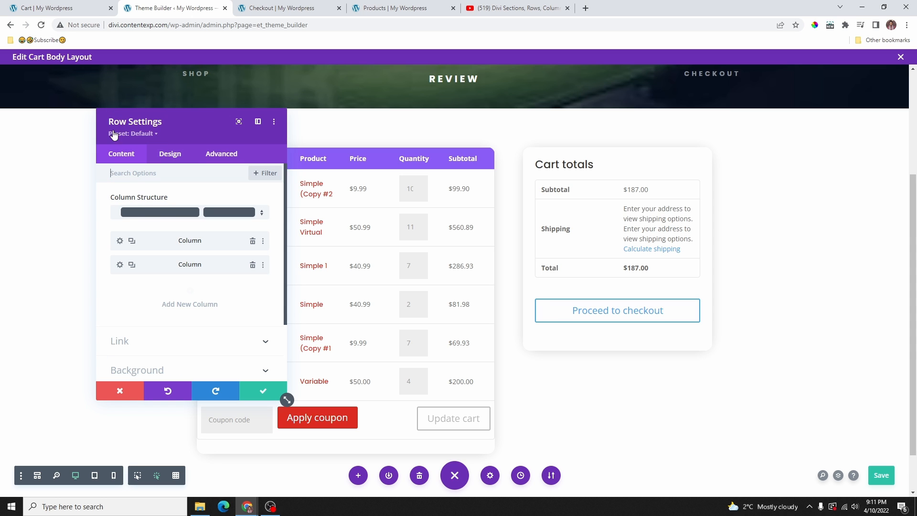
Step: Enable a custom gutter width for the cart row and set it to 2
{"action": "left_click", "coordinate": [171, 157]}
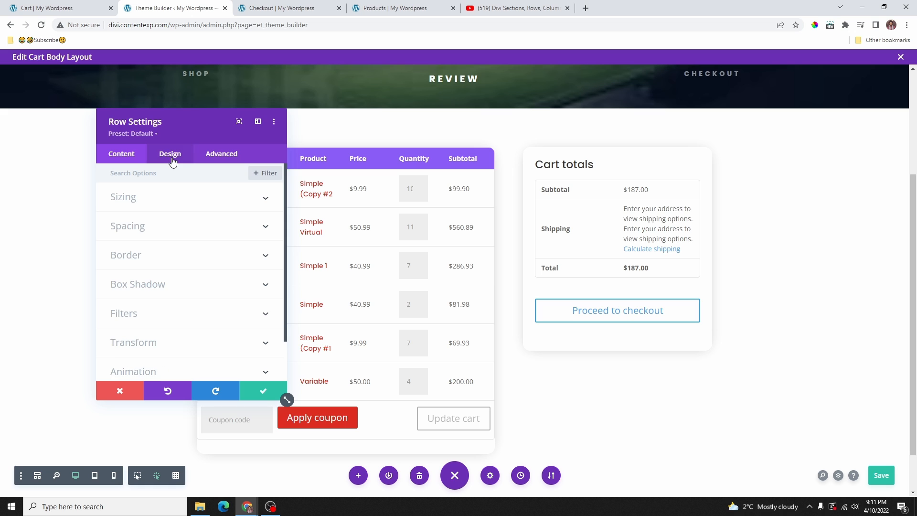
{"action": "left_click", "coordinate": [136, 202]}
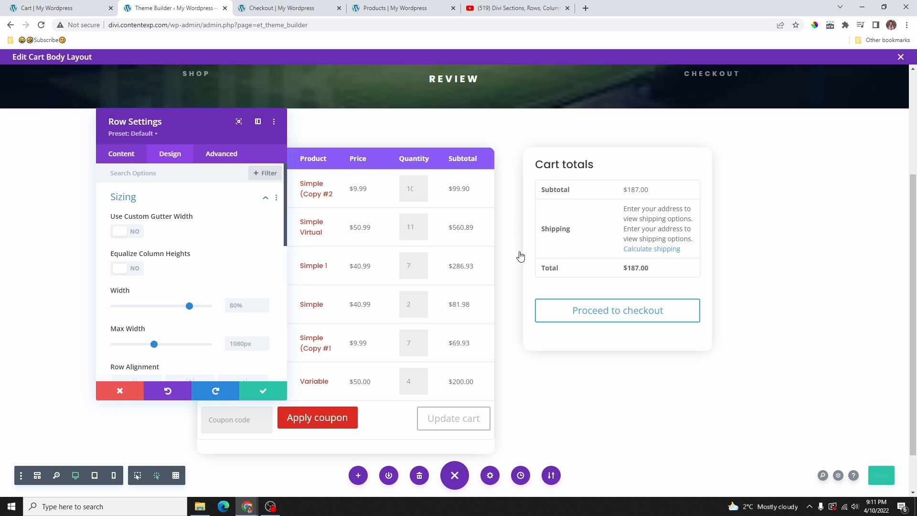
{"action": "left_click", "coordinate": [124, 233]}
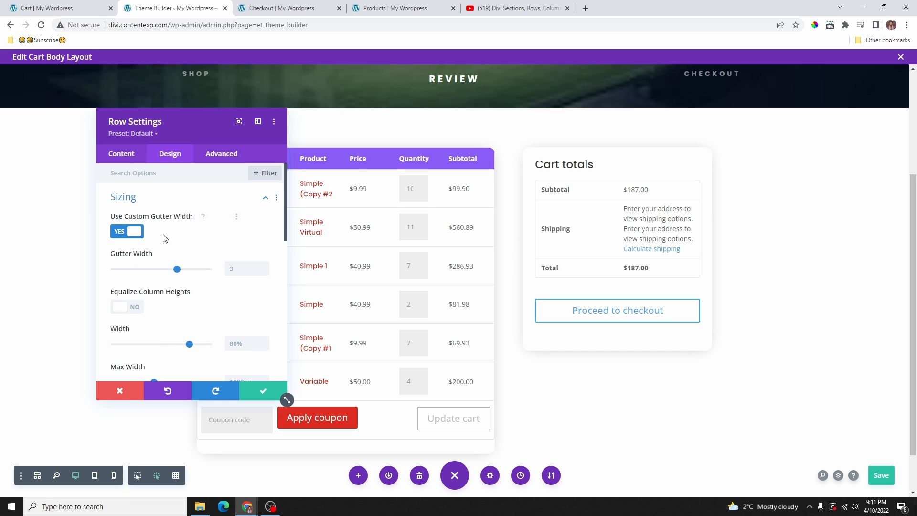
{"action": "left_click", "coordinate": [238, 269]}
{"action": "type", "text": "2"}
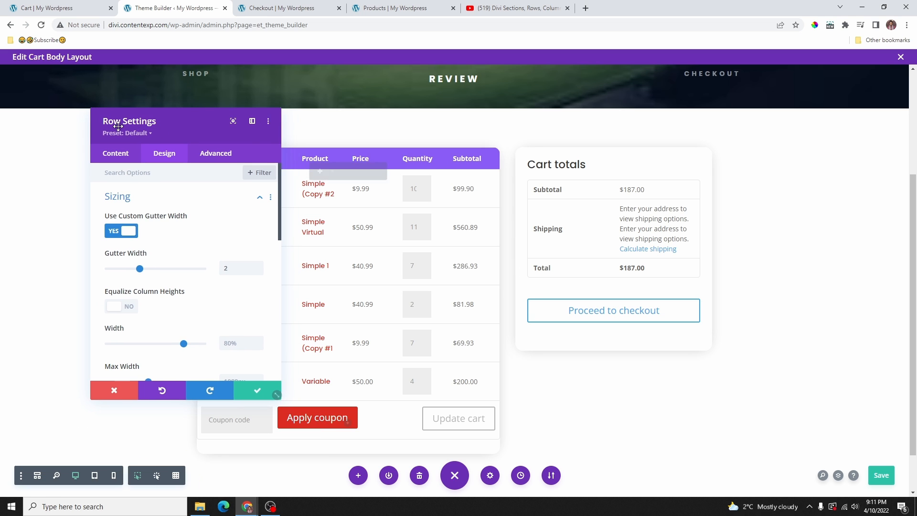
{"action": "left_click_drag", "start_coordinate": [169, 127], "coordinate": [109, 124]}
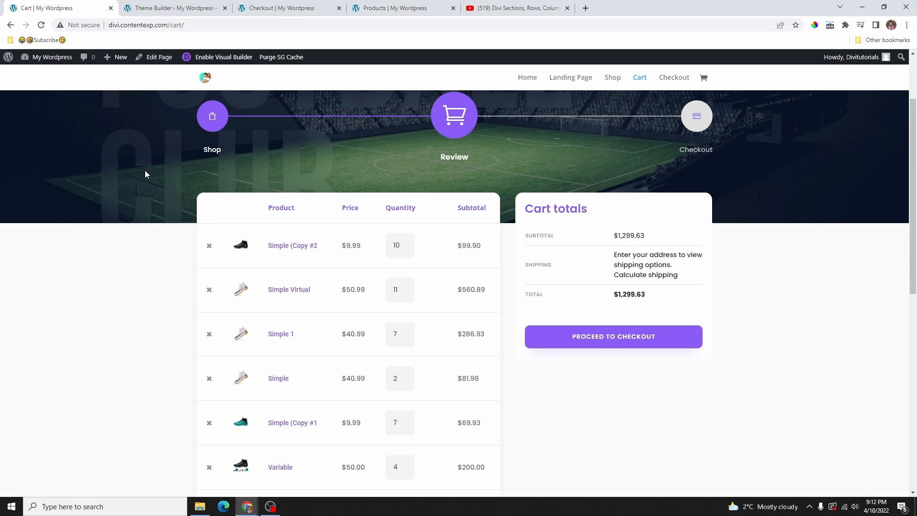
Step: Return to the Theme Builder and set the cart row's top margin to -150px so it overlaps the header
{"action": "left_click", "coordinate": [167, 9]}
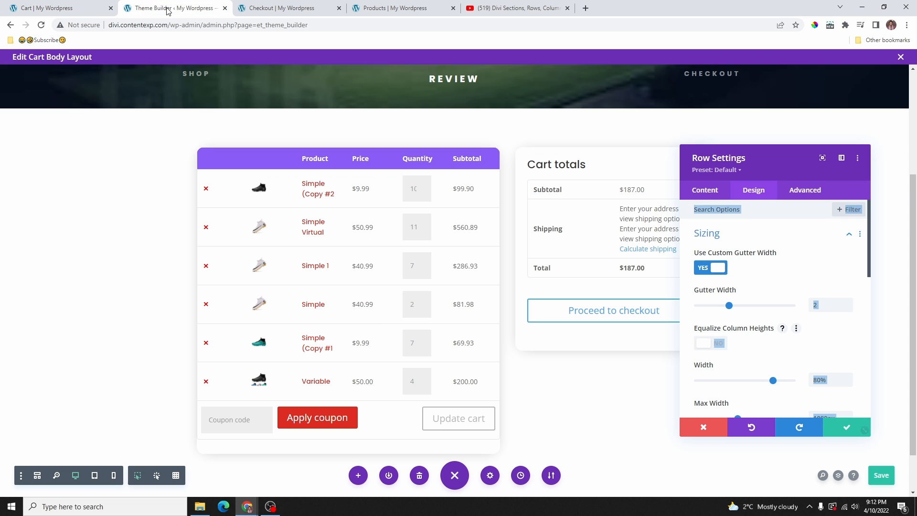
{"action": "left_click", "coordinate": [730, 233]}
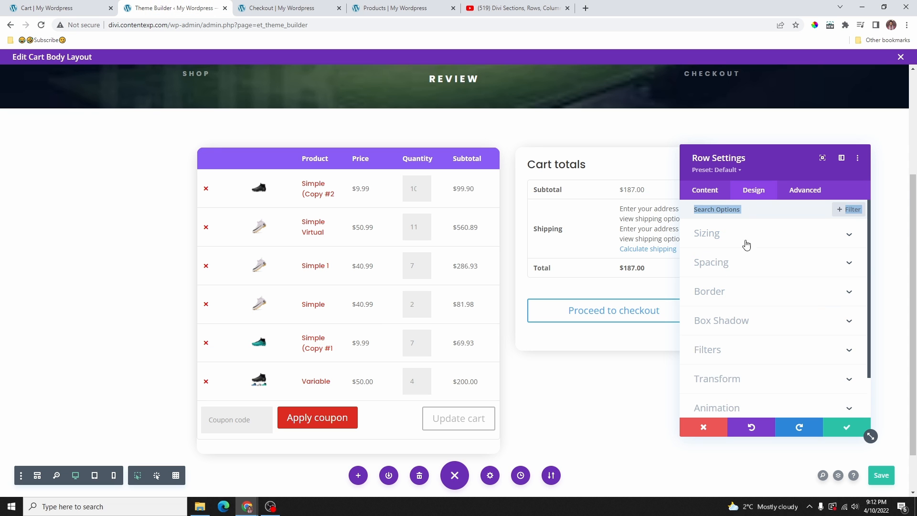
{"action": "left_click", "coordinate": [756, 274]}
{"action": "left_click", "coordinate": [706, 247]}
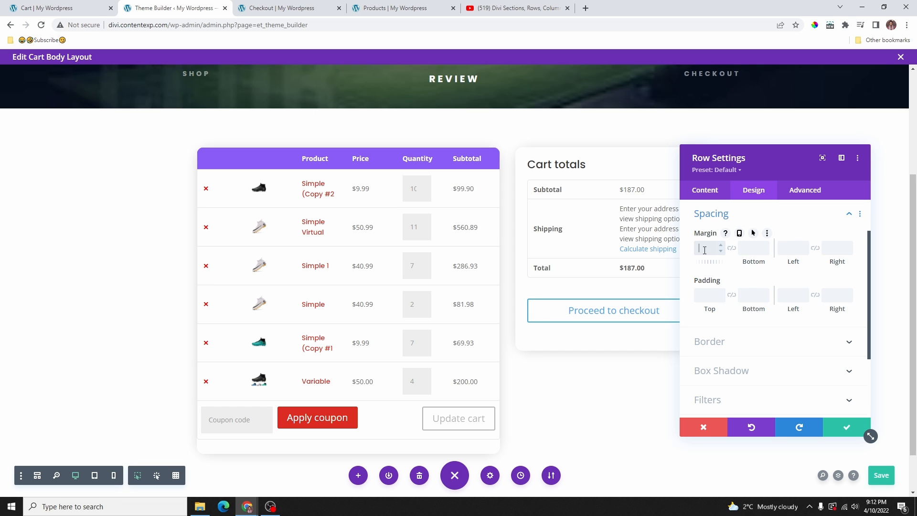
{"action": "type", "text": "-100"}
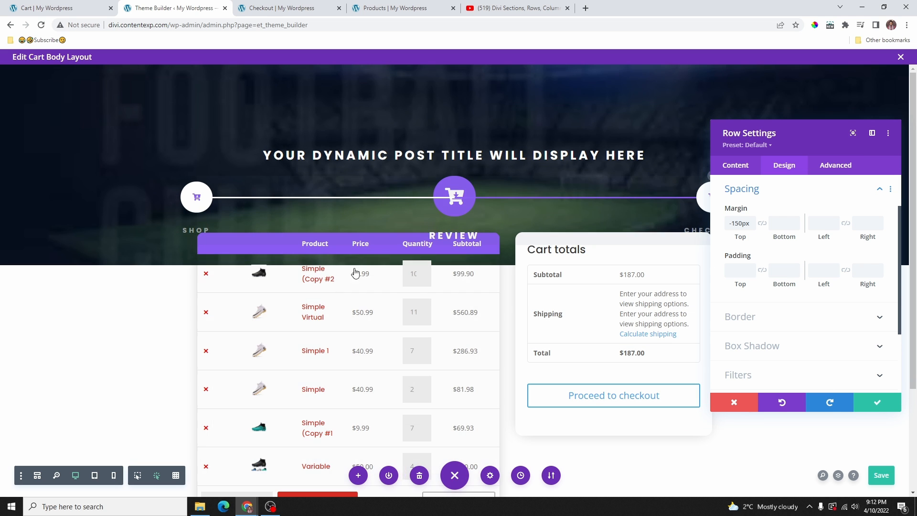
Step: Give the cart products column a white (#ffffff) background and confirm the settings
{"action": "left_click", "coordinate": [730, 170]}
{"action": "left_click", "coordinate": [734, 253]}
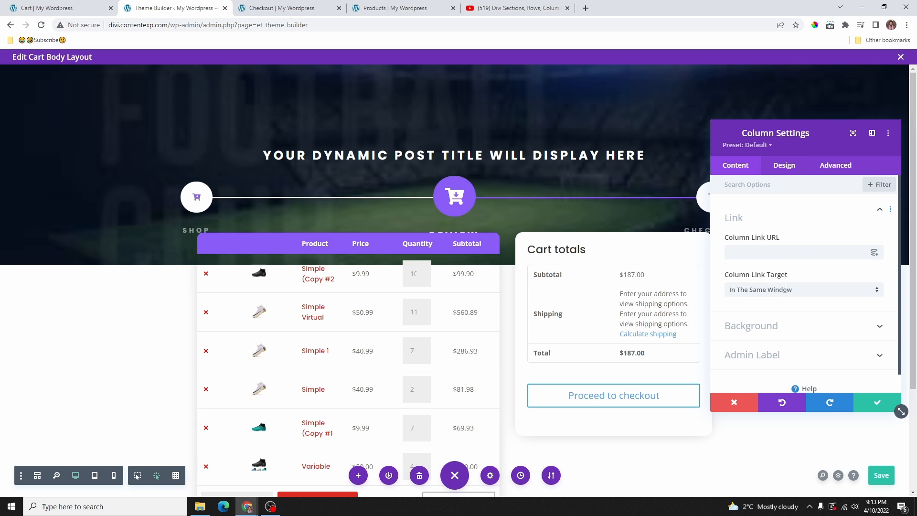
{"action": "left_click", "coordinate": [778, 308]}
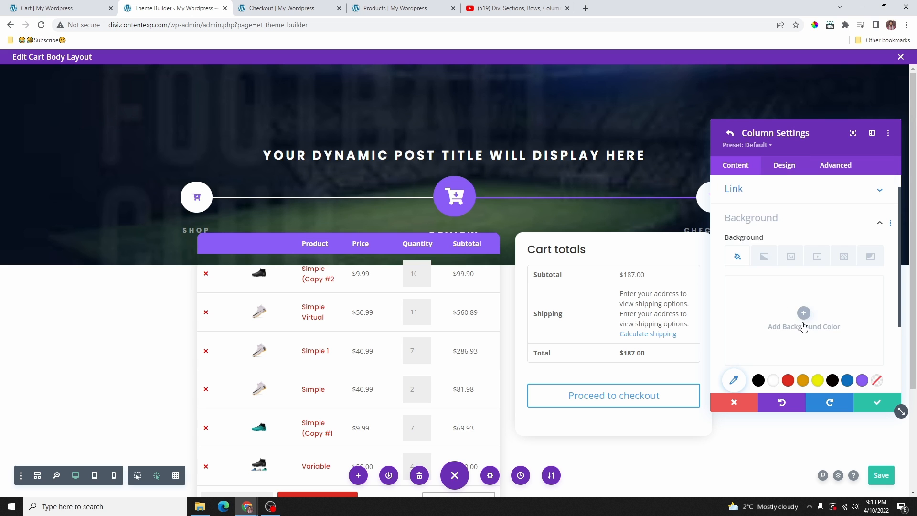
{"action": "scroll", "coordinate": [778, 344], "scroll_direction": "down", "scroll_amount": 3}
{"action": "left_click", "coordinate": [773, 285]}
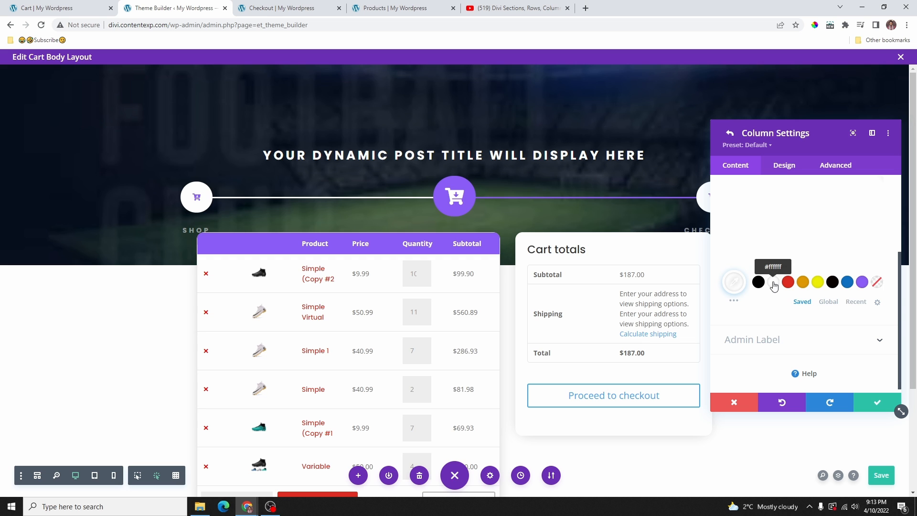
{"action": "left_click", "coordinate": [883, 403]}
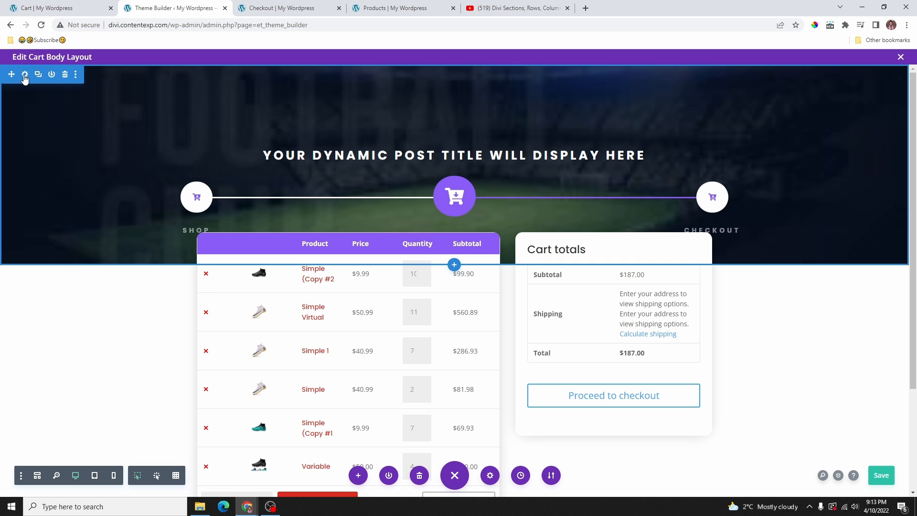
Step: Increase the bottom padding of the football header section, save the layout, and check the spacing above the cart row
{"action": "left_click", "coordinate": [25, 75]}
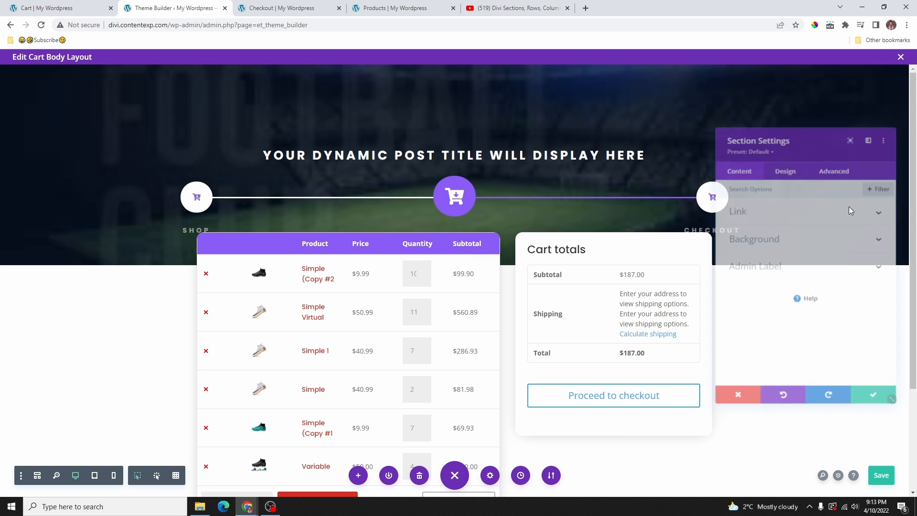
{"action": "left_click", "coordinate": [789, 165]}
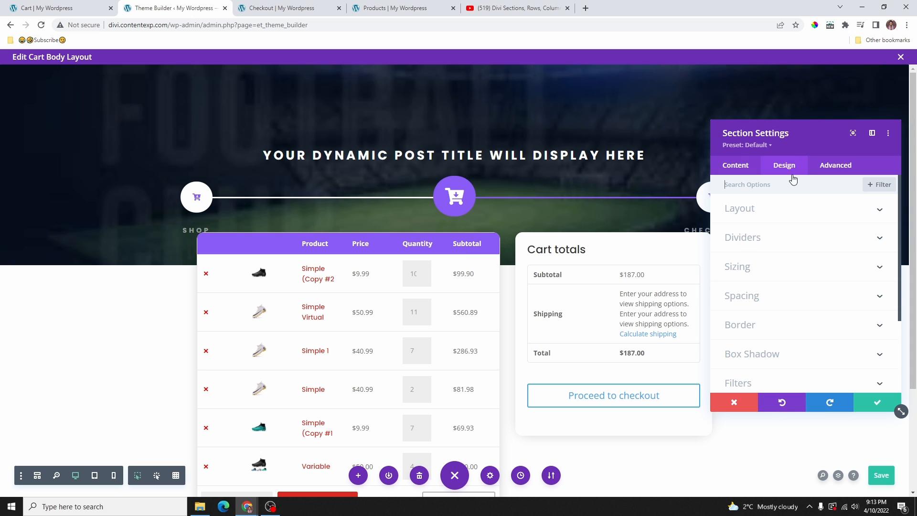
{"action": "left_click", "coordinate": [769, 299]}
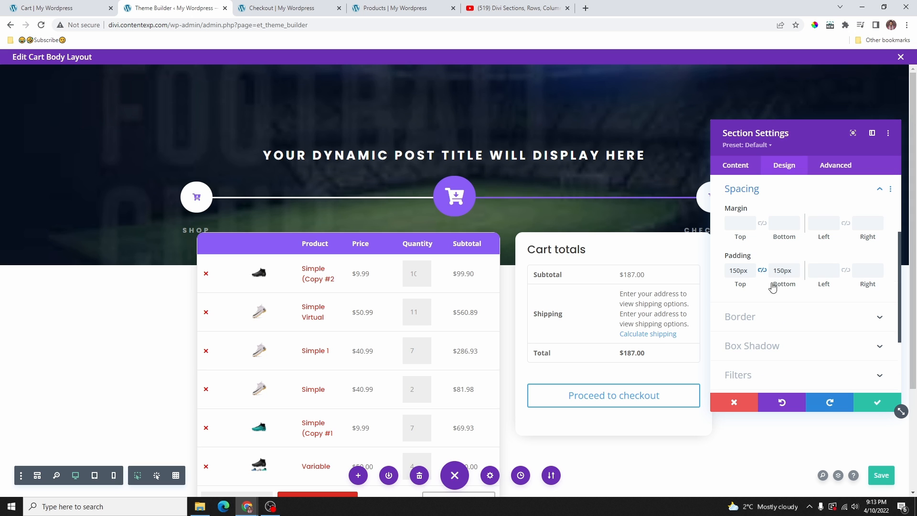
{"action": "left_click_drag", "start_coordinate": [773, 285], "coordinate": [912, 317]}
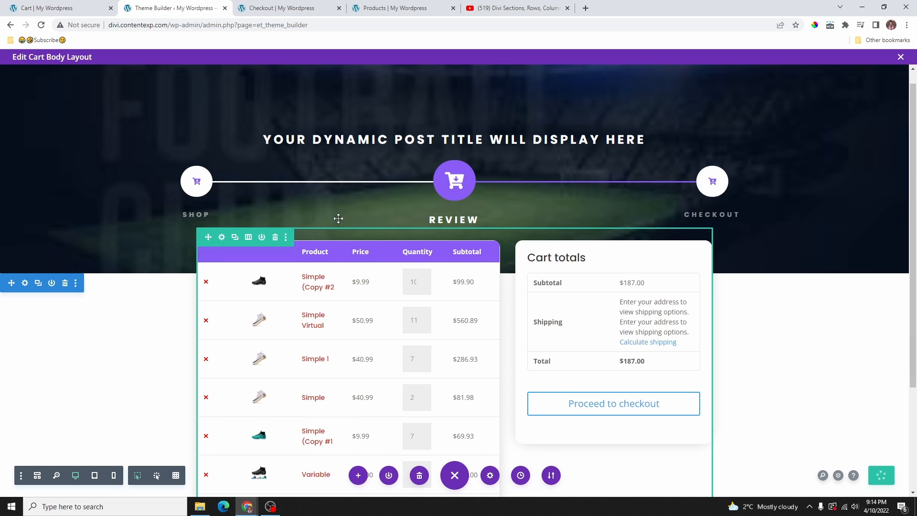
{"action": "scroll", "coordinate": [338, 218], "scroll_direction": "up", "scroll_amount": 1}
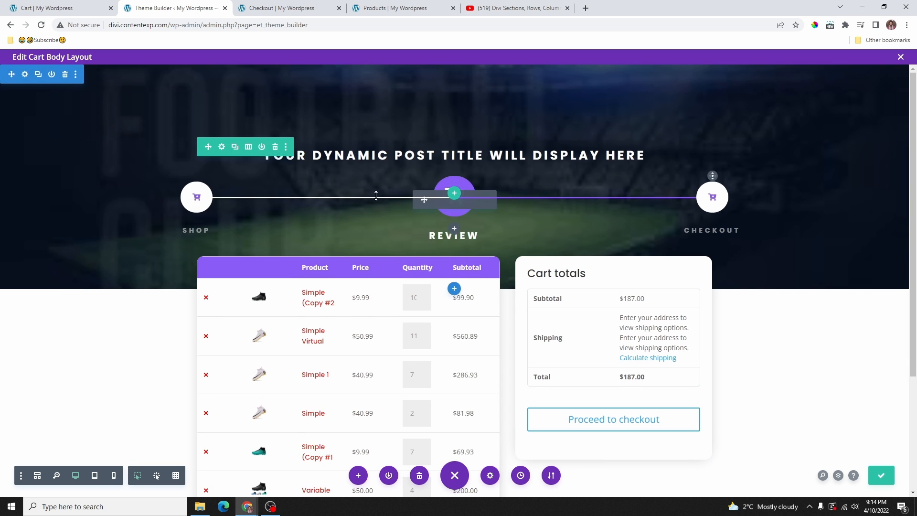
{"action": "scroll", "coordinate": [376, 195], "scroll_direction": "down", "scroll_amount": 3}
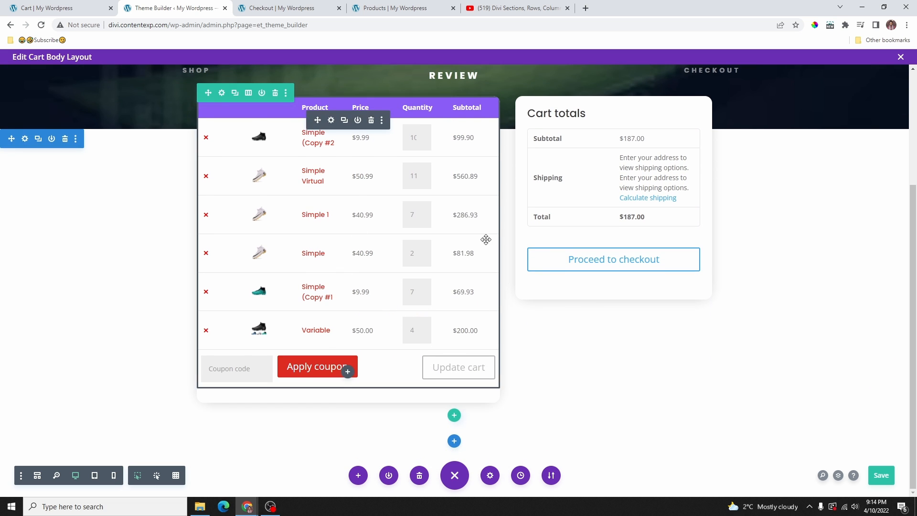
{"action": "scroll", "coordinate": [486, 239], "scroll_direction": "up", "scroll_amount": 3}
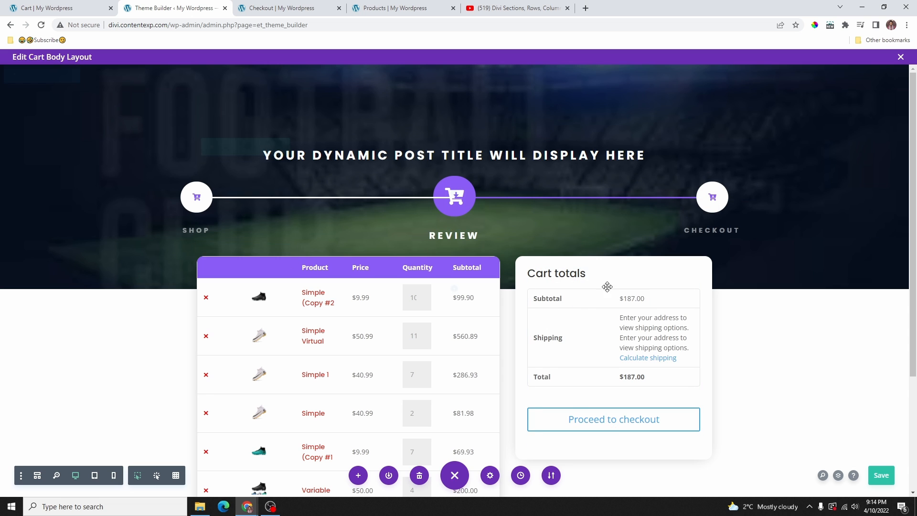
Step: Make the cart totals column sticky by setting its sticky position to Stick to Top with a 10px top offset
{"action": "scroll", "coordinate": [600, 262], "scroll_direction": "down", "scroll_amount": 1}
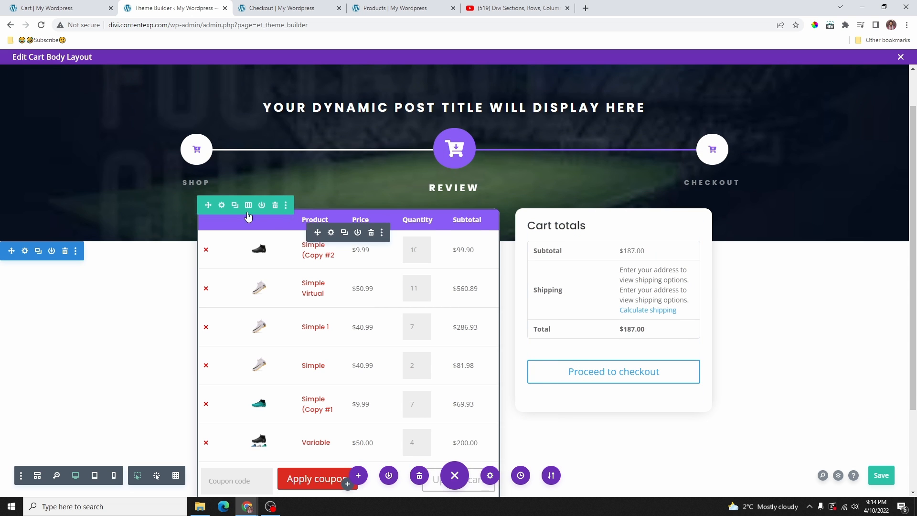
{"action": "left_click", "coordinate": [222, 205]}
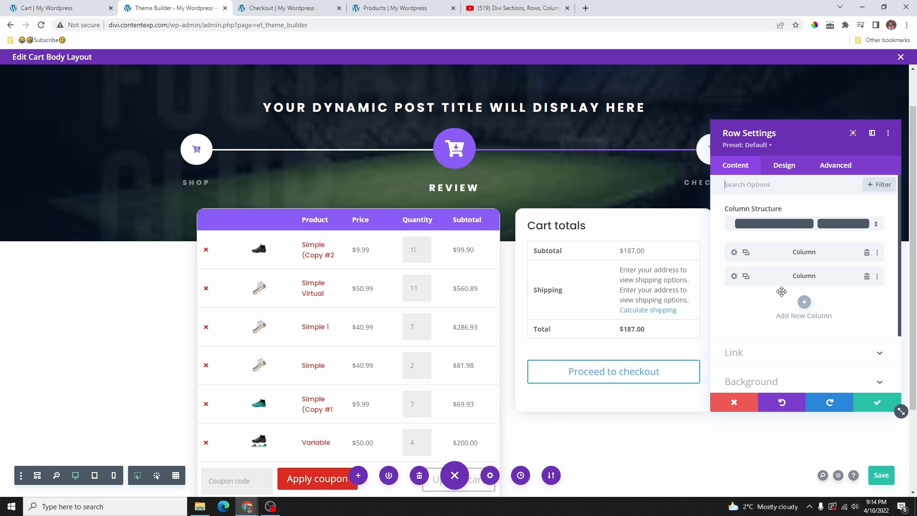
{"action": "left_click", "coordinate": [733, 276]}
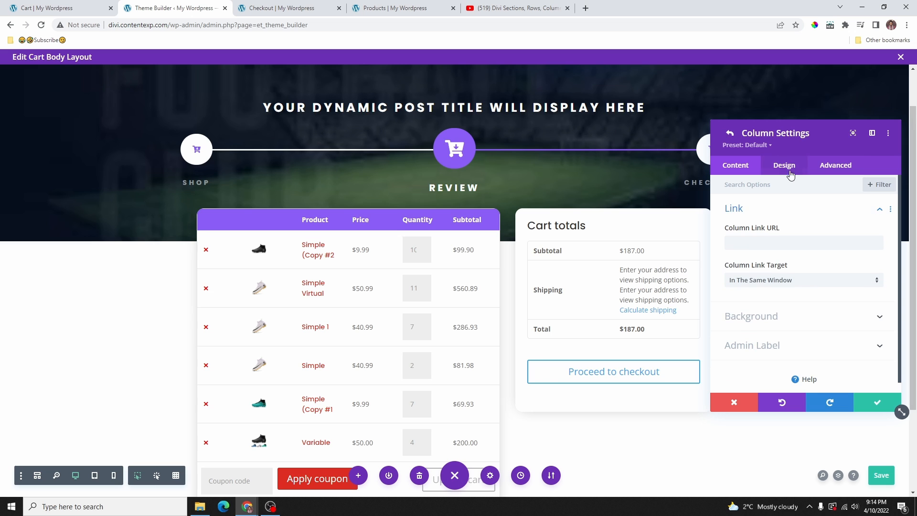
{"action": "left_click", "coordinate": [835, 166]}
{"action": "left_click", "coordinate": [793, 281]}
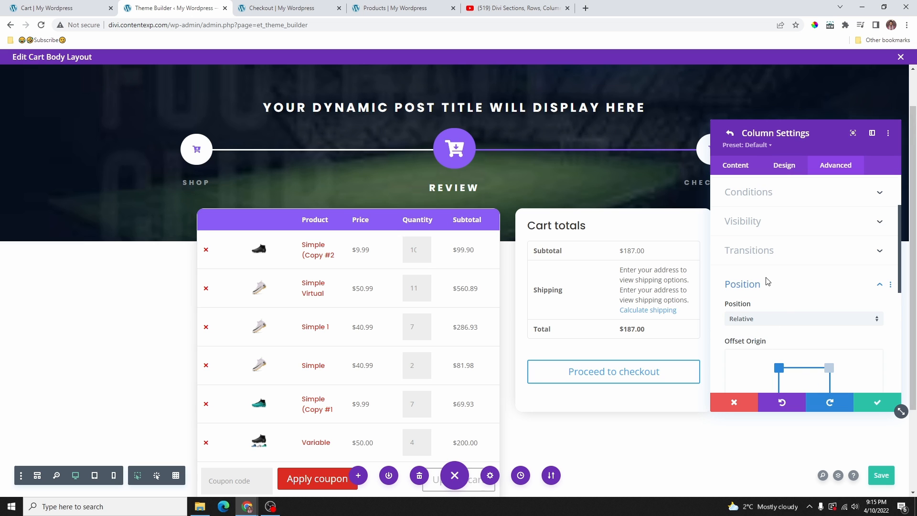
{"action": "left_click", "coordinate": [766, 284]}
{"action": "left_click", "coordinate": [767, 336]}
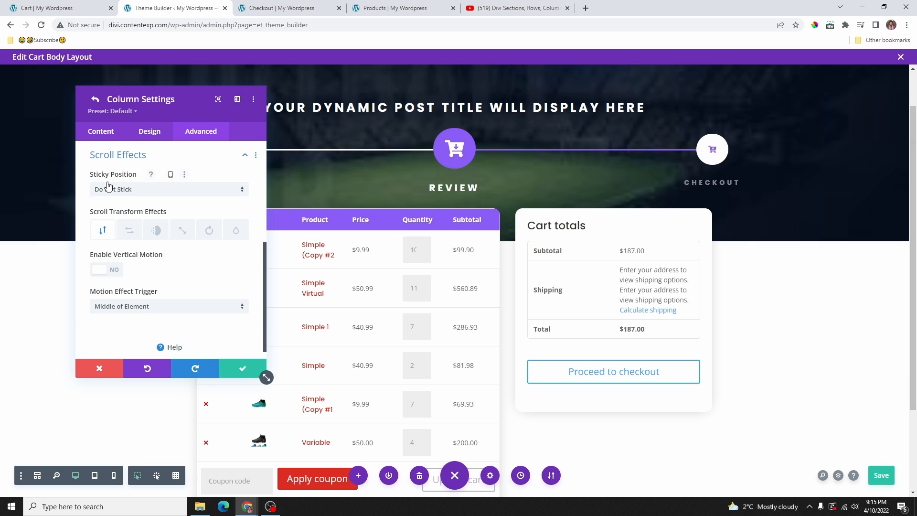
{"action": "left_click", "coordinate": [125, 190]}
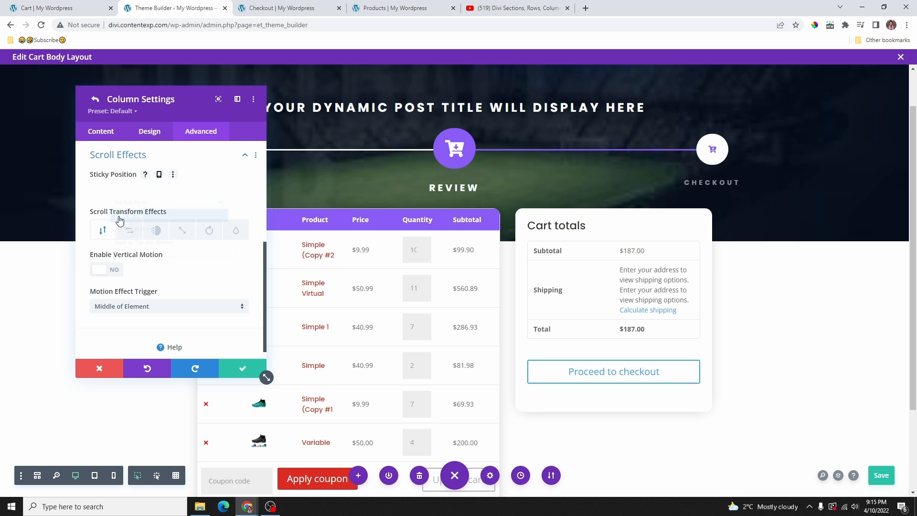
{"action": "left_click", "coordinate": [125, 219]}
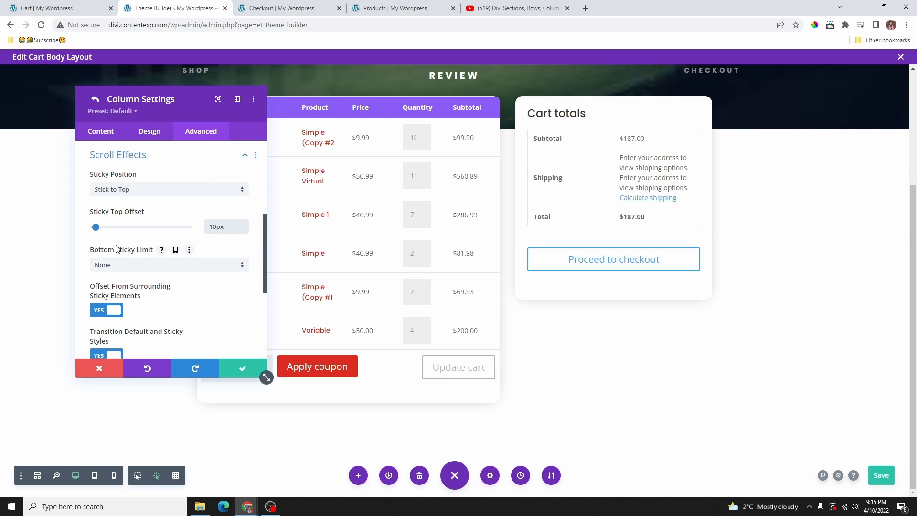
Step: Set the cart totals column's bottom sticky limit to Row and apply the column settings
{"action": "left_click", "coordinate": [144, 265]}
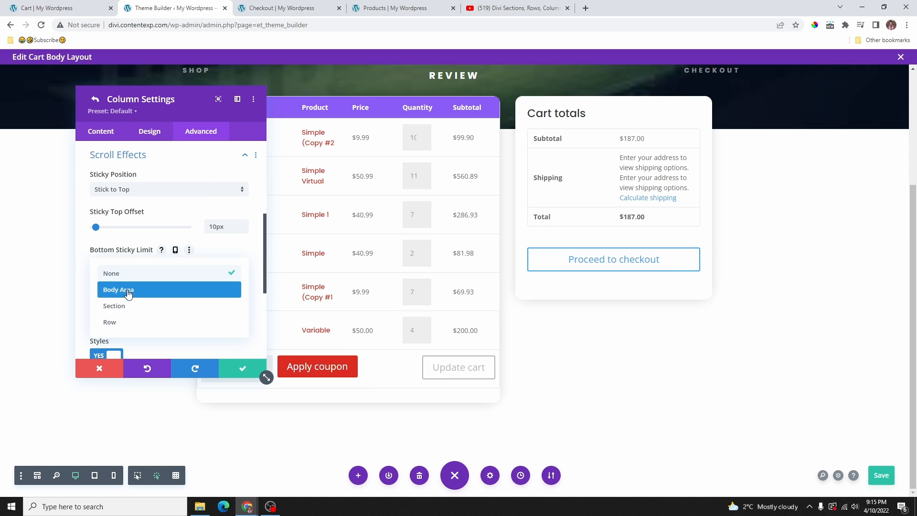
{"action": "left_click", "coordinate": [115, 323]}
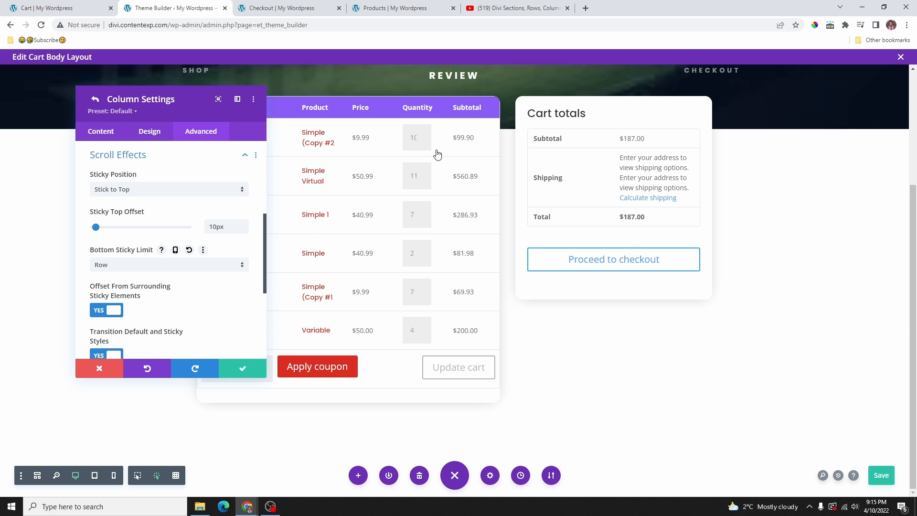
{"action": "left_click", "coordinate": [262, 373]}
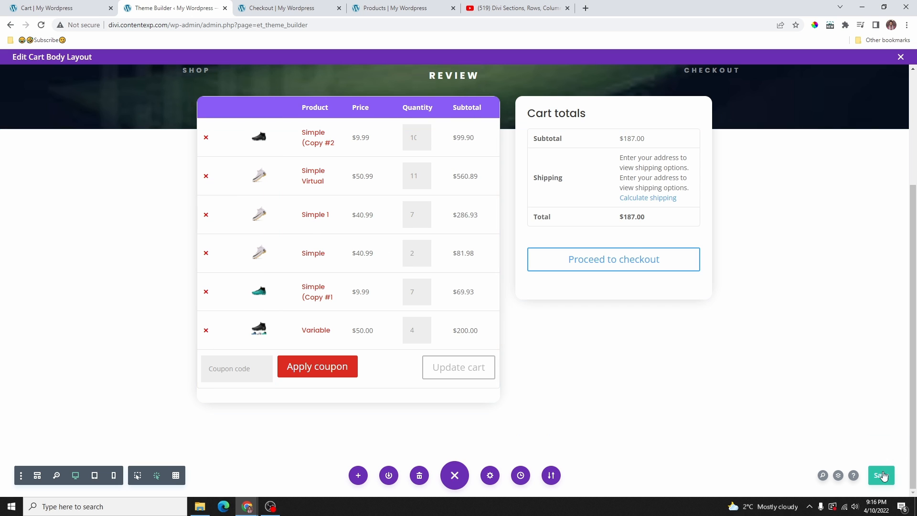
Step: Save the cart layout and the Theme Builder changes, and open the live cart page
{"action": "left_click", "coordinate": [886, 480]}
{"action": "scroll", "coordinate": [787, 225], "scroll_direction": "up", "scroll_amount": 3}
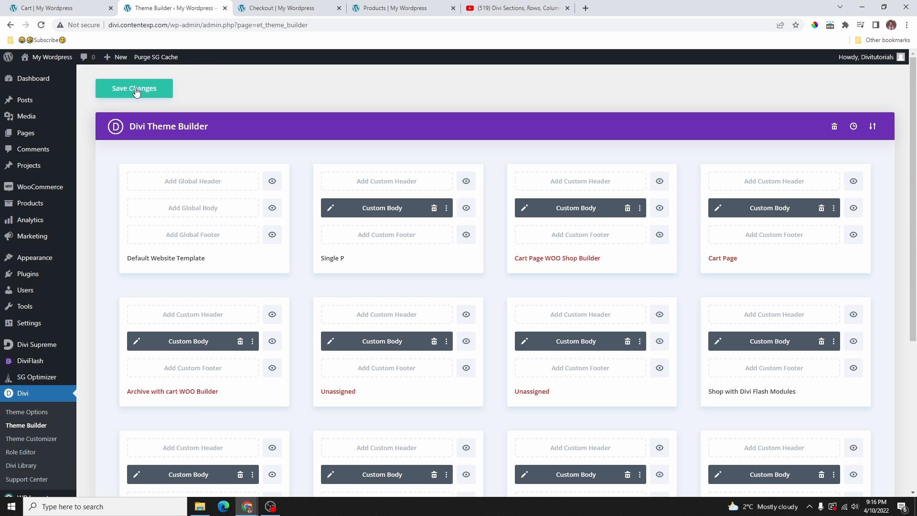
{"action": "left_click", "coordinate": [128, 94]}
{"action": "left_click", "coordinate": [638, 85]}
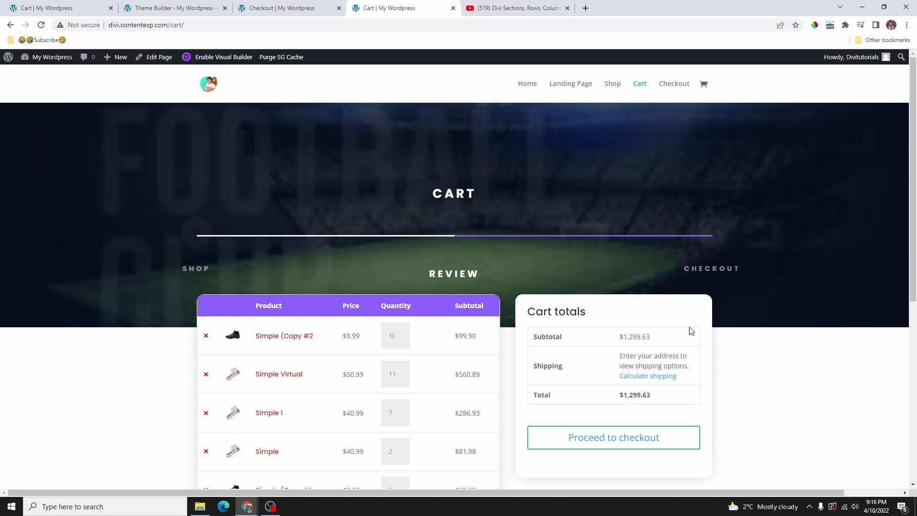
Step: Examine how the sticky cart totals column behaves beside the products table while scrolling the live cart page
{"action": "scroll", "coordinate": [378, 304], "scroll_direction": "down", "scroll_amount": 6}
{"action": "scroll", "coordinate": [454, 266], "scroll_direction": "up", "scroll_amount": 5}
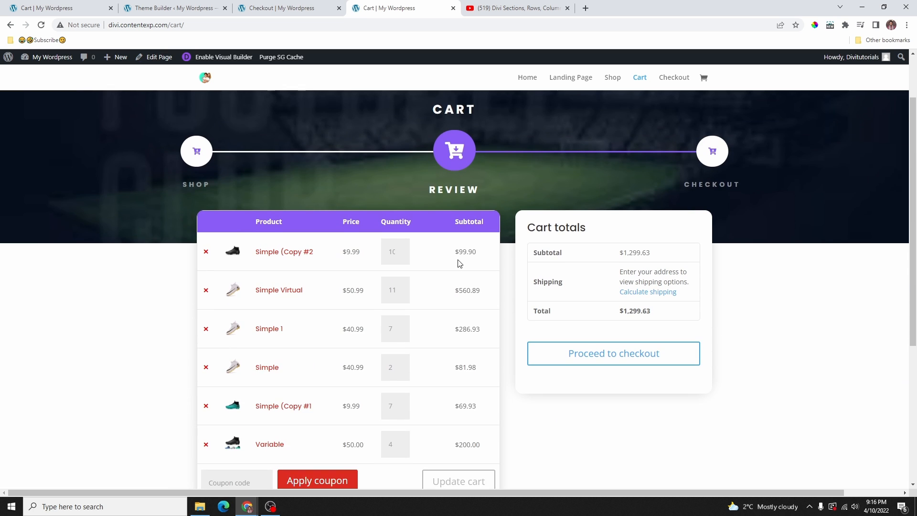
{"action": "scroll", "coordinate": [452, 260], "scroll_direction": "down", "scroll_amount": 3}
{"action": "scroll", "coordinate": [442, 266], "scroll_direction": "up", "scroll_amount": 2}
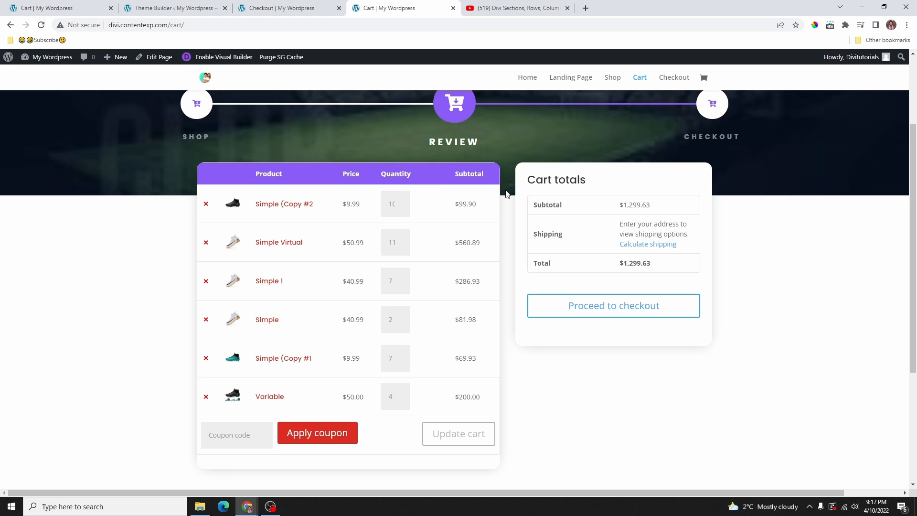
{"action": "scroll", "coordinate": [474, 196], "scroll_direction": "down", "scroll_amount": 2}
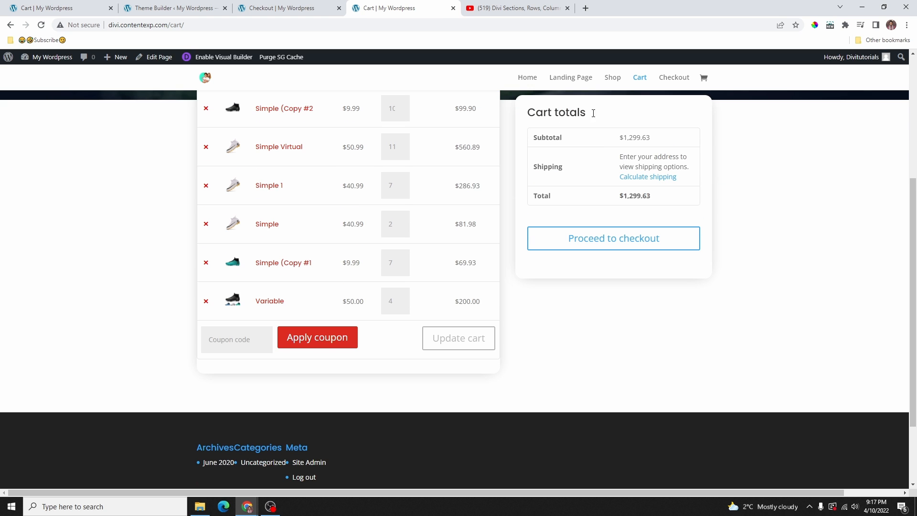
{"action": "scroll", "coordinate": [454, 152], "scroll_direction": "down", "scroll_amount": 2}
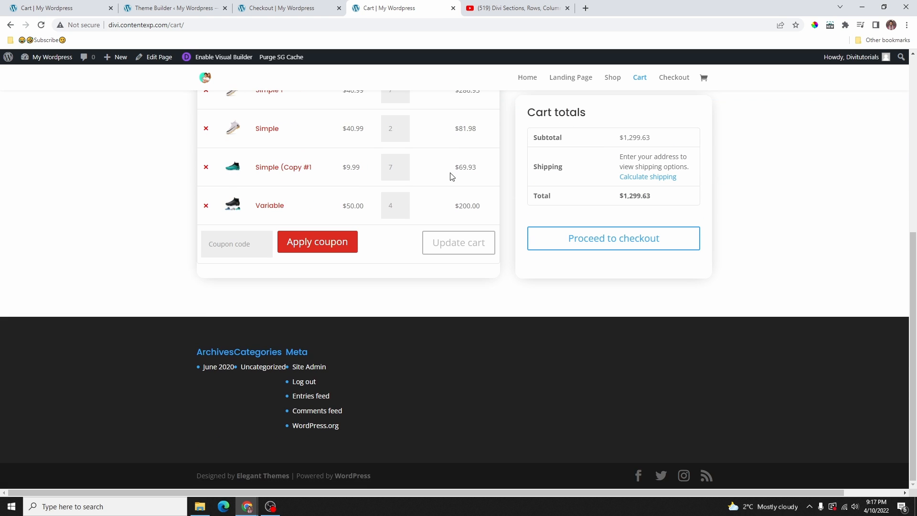
{"action": "scroll", "coordinate": [451, 177], "scroll_direction": "up", "scroll_amount": 7}
{"action": "scroll", "coordinate": [417, 189], "scroll_direction": "down", "scroll_amount": 3}
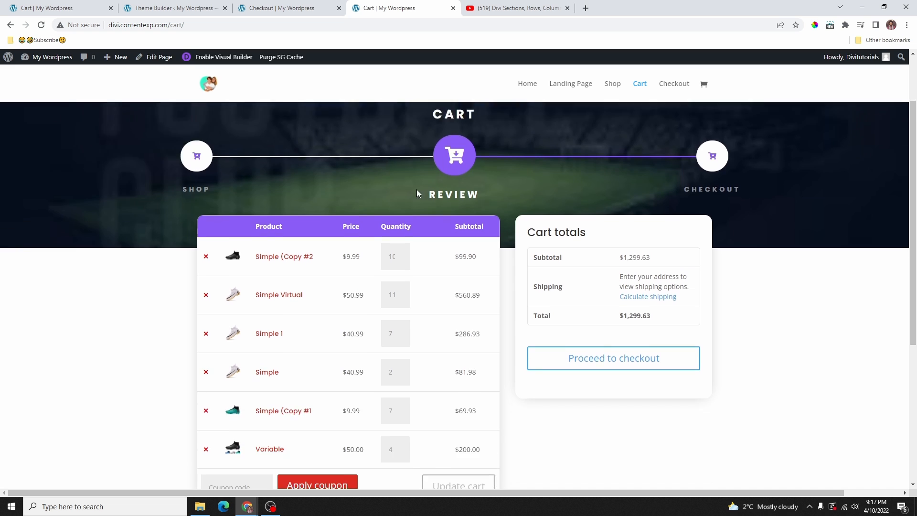
{"action": "scroll", "coordinate": [376, 284], "scroll_direction": "up", "scroll_amount": 3}
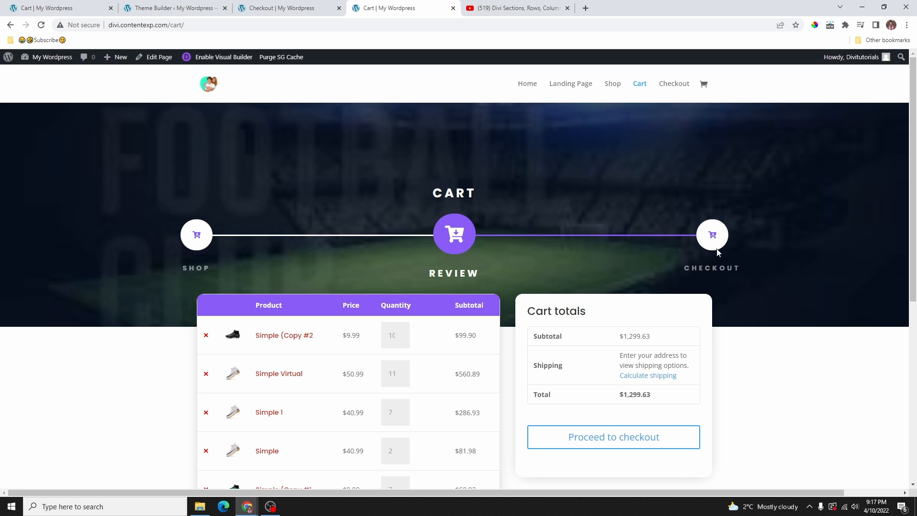
Step: Open the live checkout page and copy its URL
{"action": "left_click", "coordinate": [677, 88]}
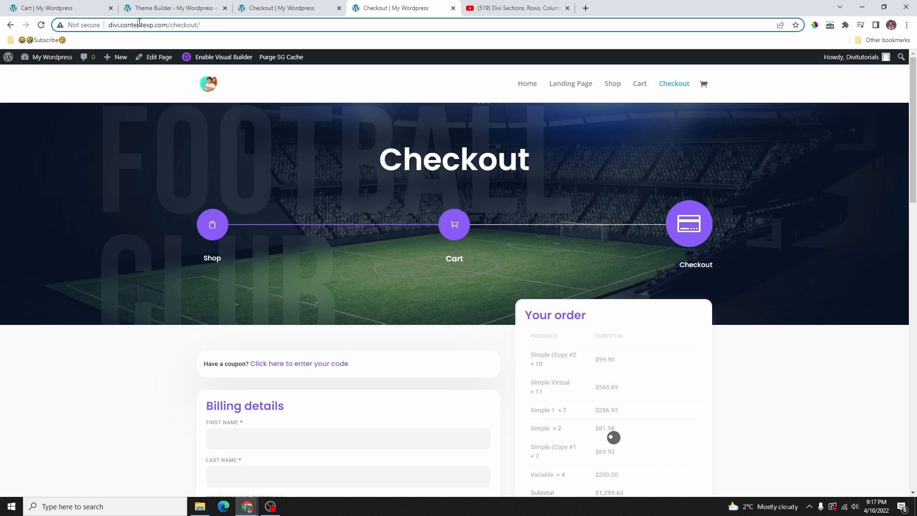
{"action": "left_click", "coordinate": [139, 25]}
{"action": "right_click", "coordinate": [152, 25]}
{"action": "left_click", "coordinate": [184, 85]}
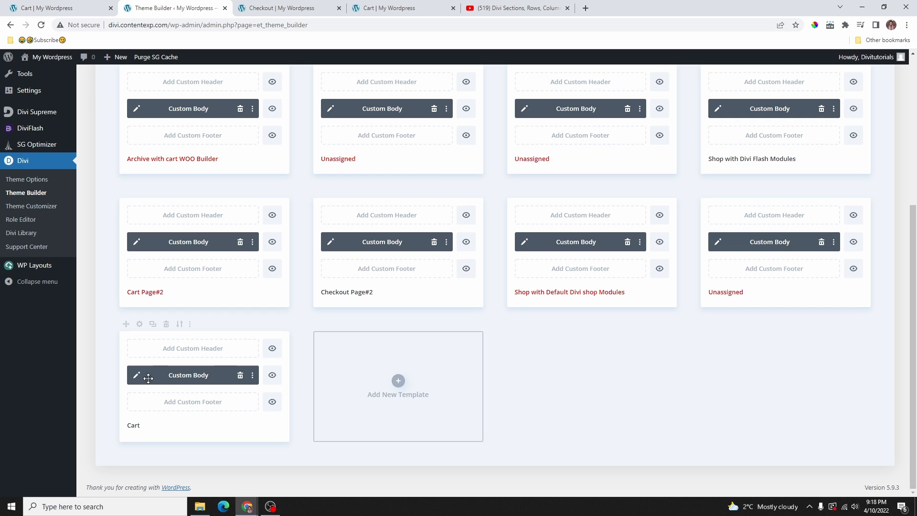
Step: Reopen the Cart body layout in wireframe view, set the Checkout blurb's module link URL to the copied checkout address, and save
{"action": "left_click", "coordinate": [136, 375]}
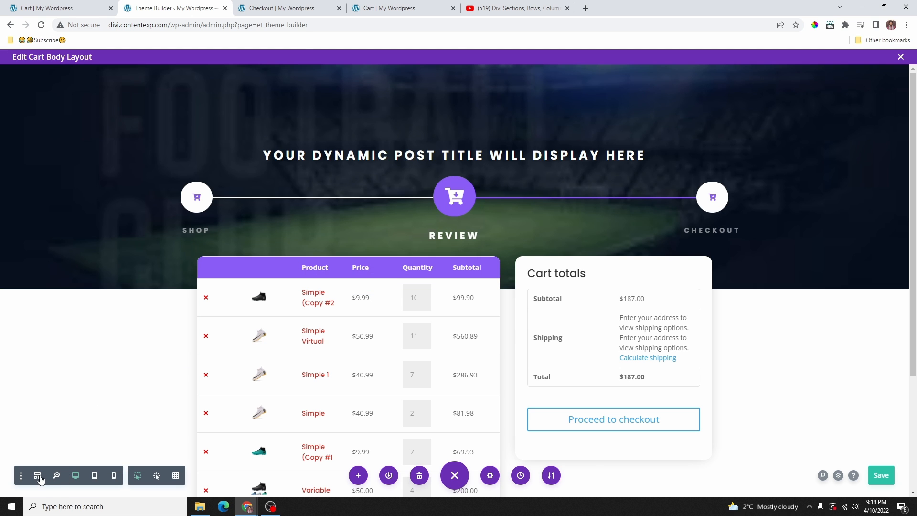
{"action": "left_click", "coordinate": [38, 476]}
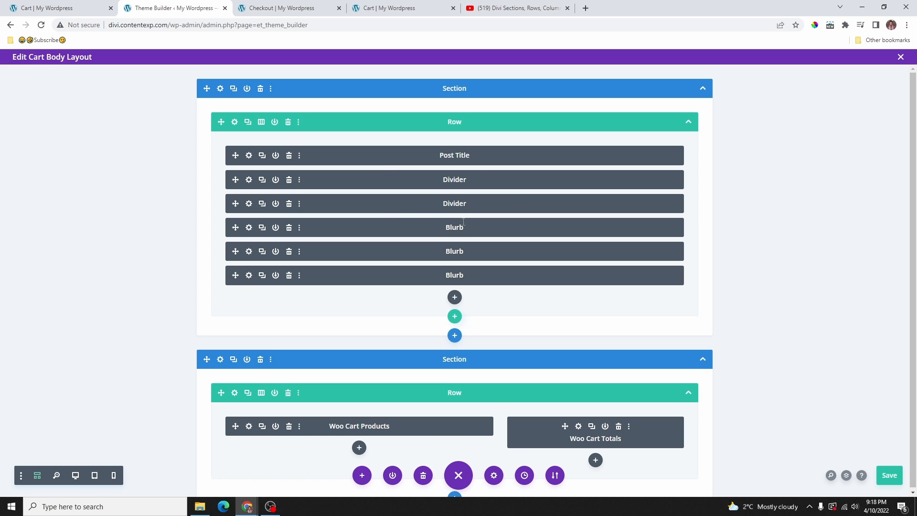
{"action": "left_click", "coordinate": [248, 275]}
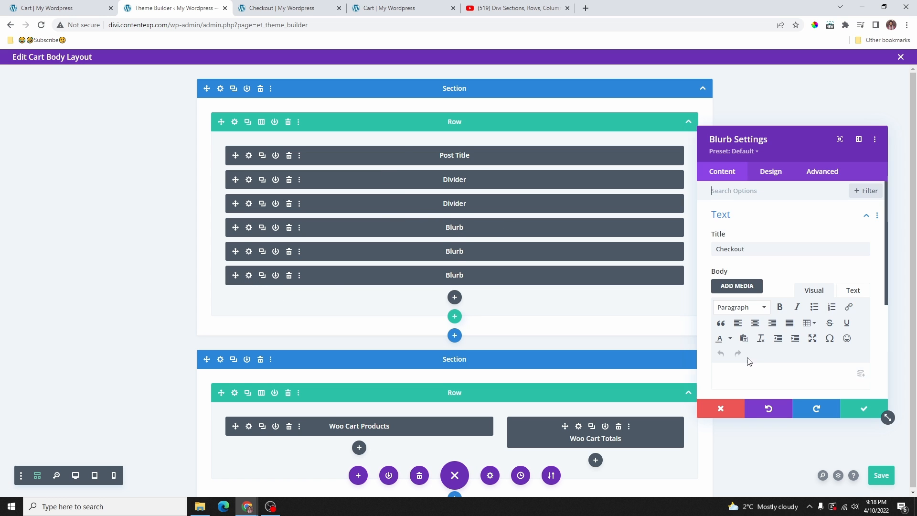
{"action": "scroll", "coordinate": [754, 349], "scroll_direction": "down", "scroll_amount": 5}
{"action": "left_click", "coordinate": [737, 309]}
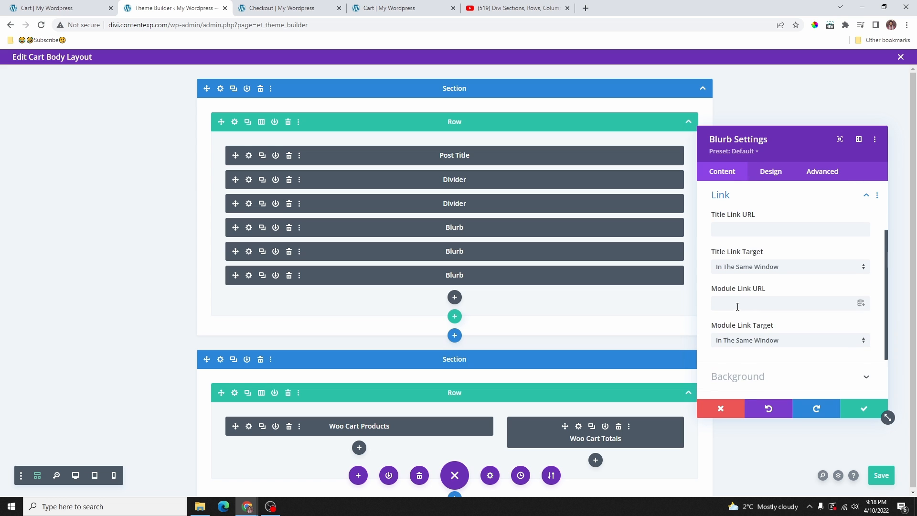
{"action": "left_click", "coordinate": [733, 304]}
{"action": "right_click", "coordinate": [732, 308]}
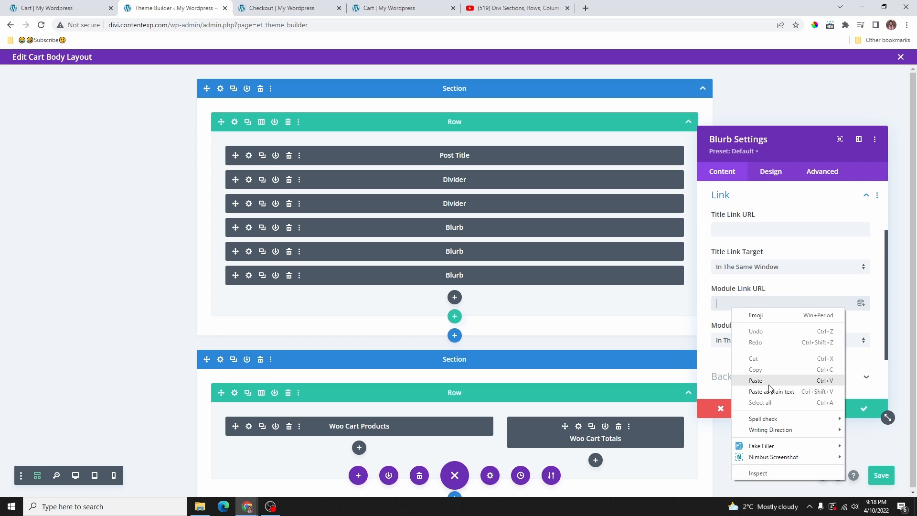
{"action": "left_click", "coordinate": [761, 381]}
{"action": "left_click", "coordinate": [859, 414]}
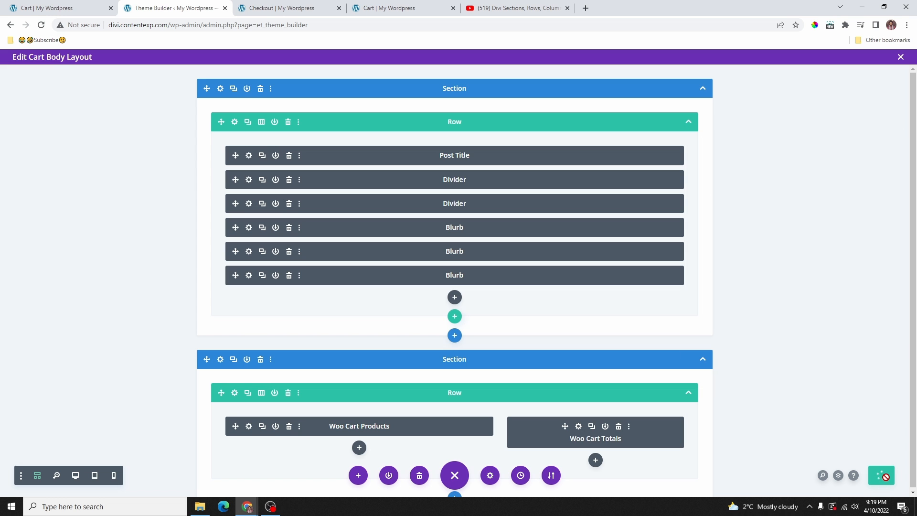
Step: Test the checkout icon's link on the live cart page and look through the checkout page it opens
{"action": "left_click", "coordinate": [384, 8]}
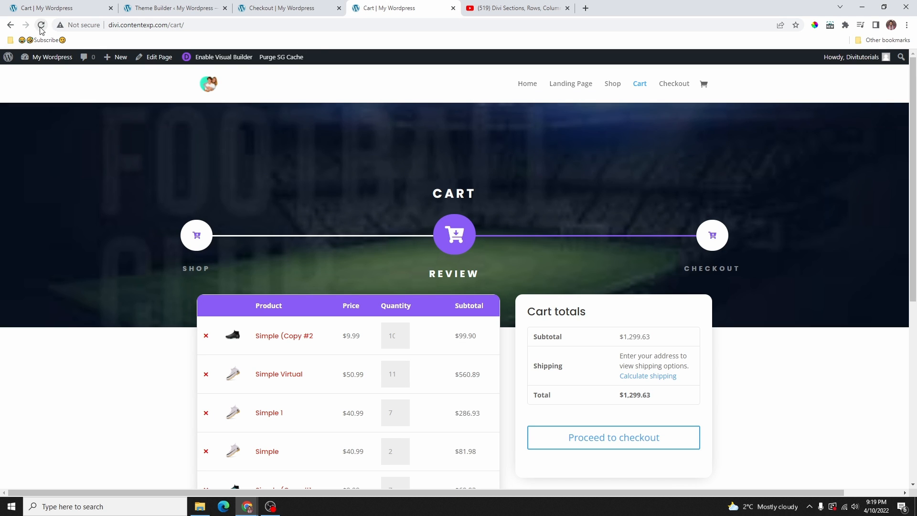
{"action": "left_click", "coordinate": [713, 238]}
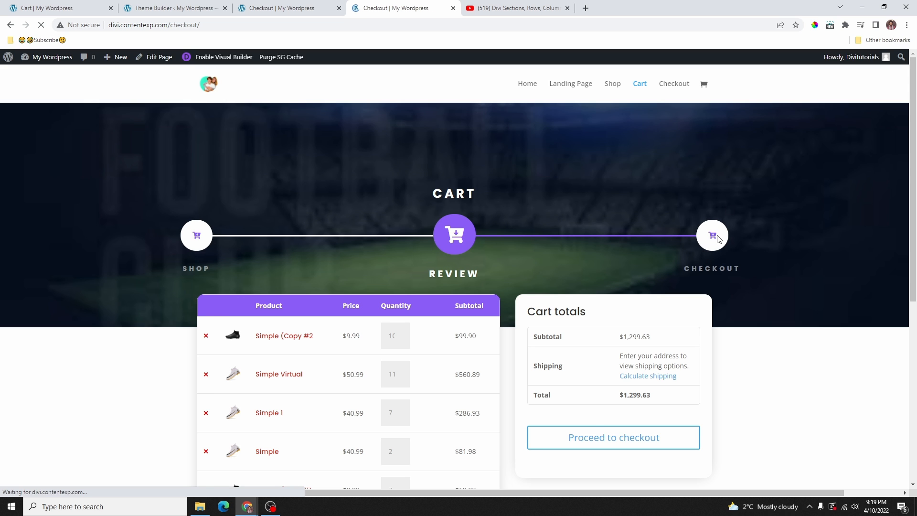
{"action": "scroll", "coordinate": [477, 249], "scroll_direction": "down", "scroll_amount": 5}
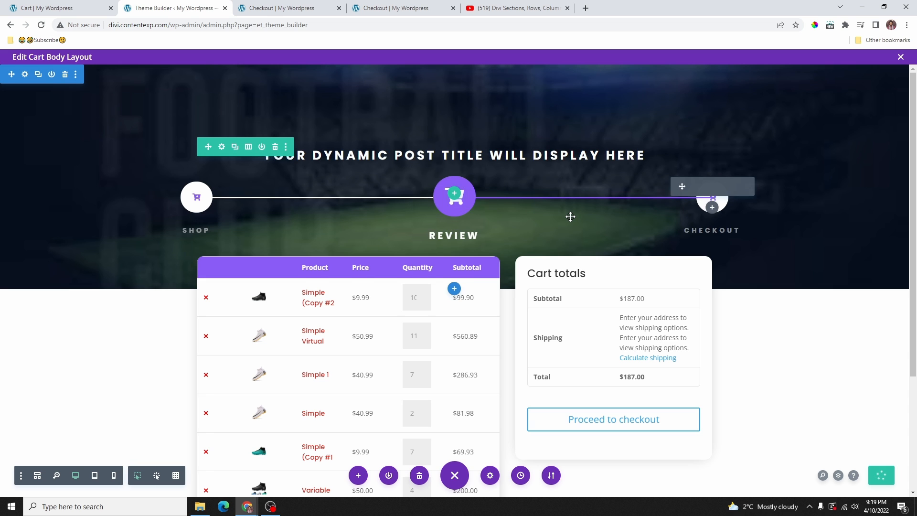
Step: Compare the cart layout with the finished reference cart page, including its Customer Satisfaction section, and return to the Theme Builder
{"action": "scroll", "coordinate": [569, 215], "scroll_direction": "down", "scroll_amount": 1}
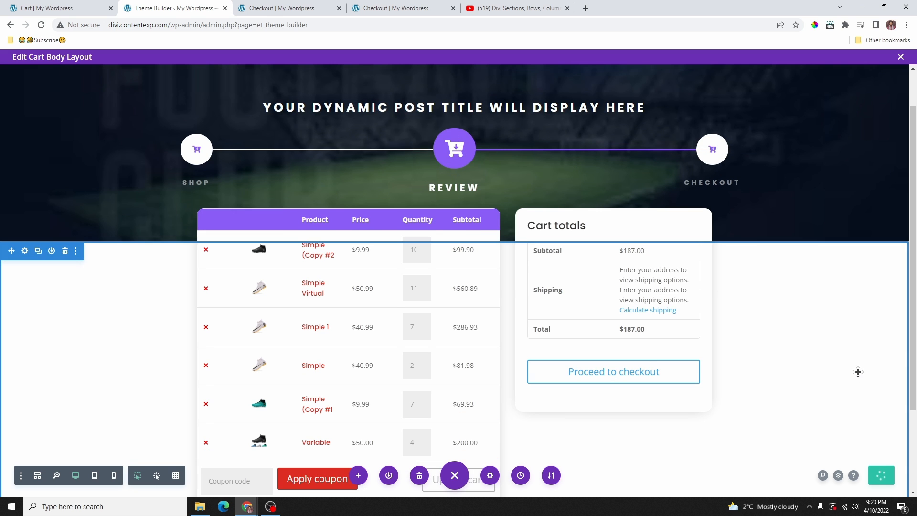
{"action": "scroll", "coordinate": [788, 289], "scroll_direction": "down", "scroll_amount": 2}
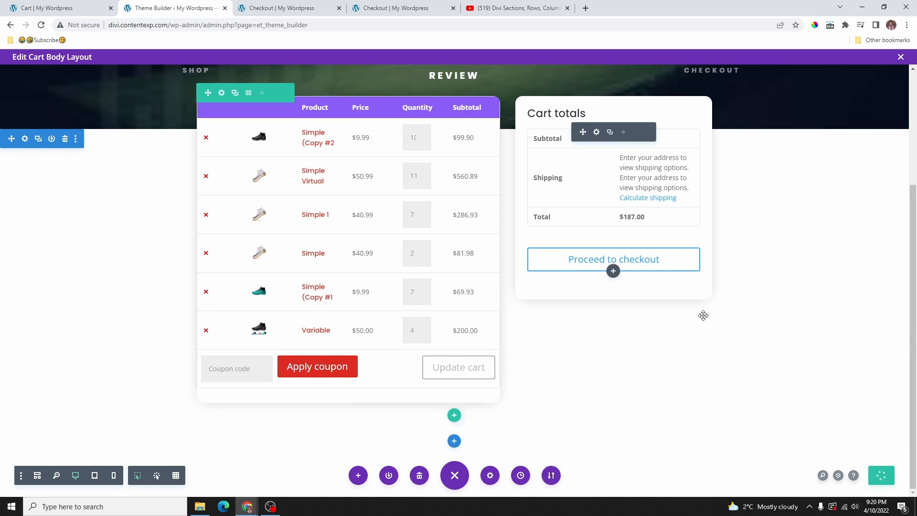
{"action": "left_click", "coordinate": [73, 7]}
{"action": "scroll", "coordinate": [471, 270], "scroll_direction": "down", "scroll_amount": 2}
{"action": "scroll", "coordinate": [470, 270], "scroll_direction": "down", "scroll_amount": 3}
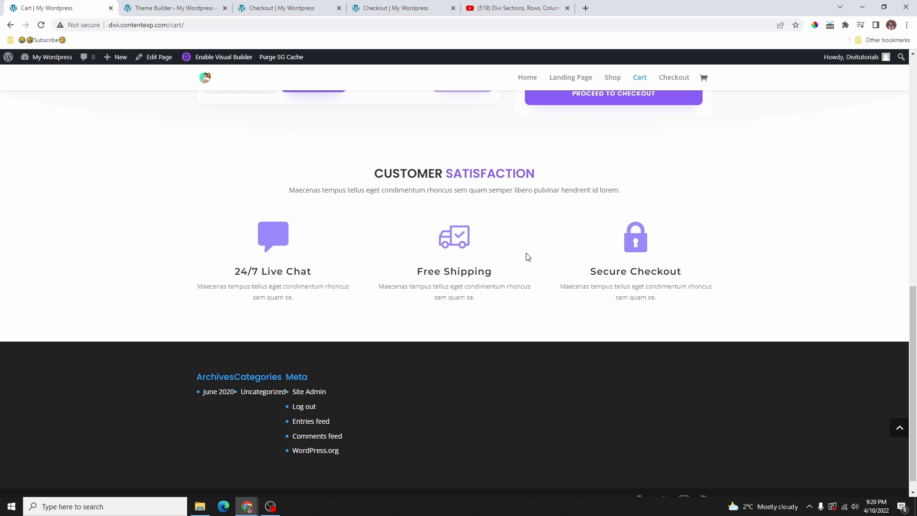
{"action": "scroll", "coordinate": [514, 264], "scroll_direction": "up", "scroll_amount": 2}
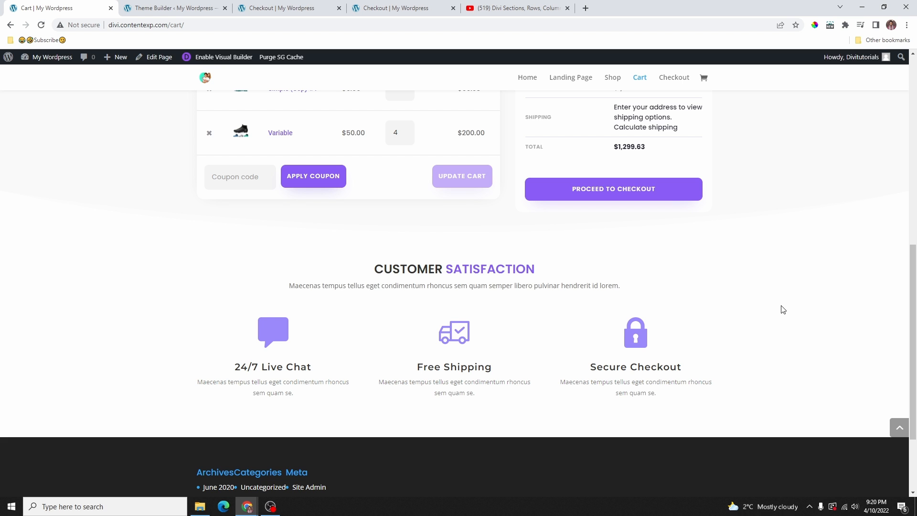
{"action": "scroll", "coordinate": [781, 308], "scroll_direction": "up", "scroll_amount": 8}
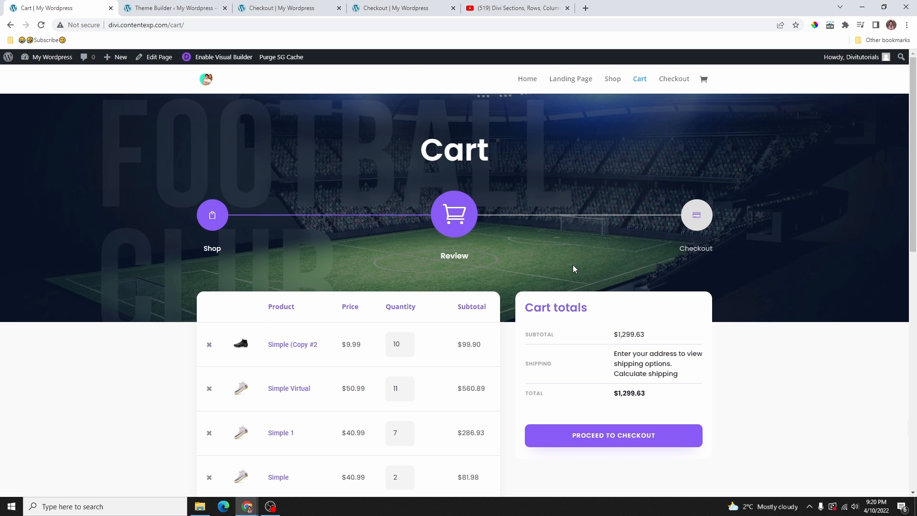
{"action": "left_click", "coordinate": [164, 8]}
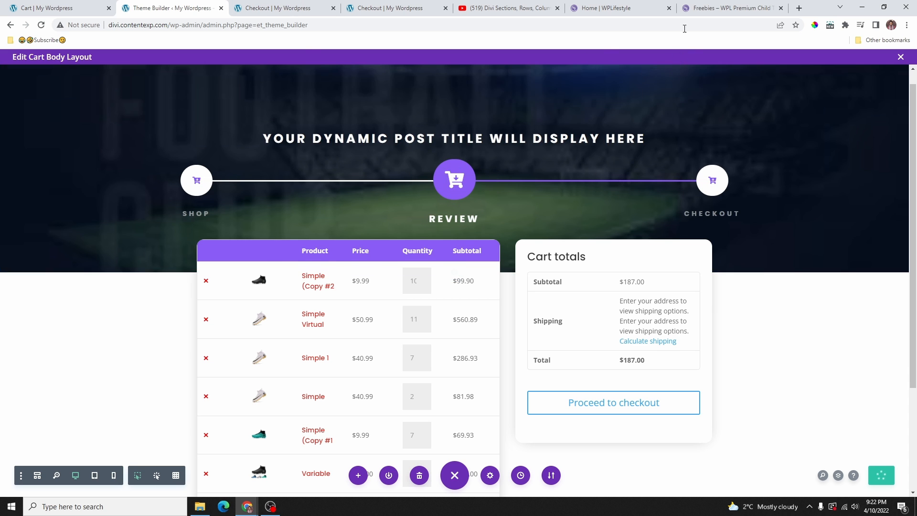
Step: Go to the WPLifestyle freebies page and download the Free Woo Divi Theme Builder Templates 2022 package
{"action": "left_click", "coordinate": [716, 10]}
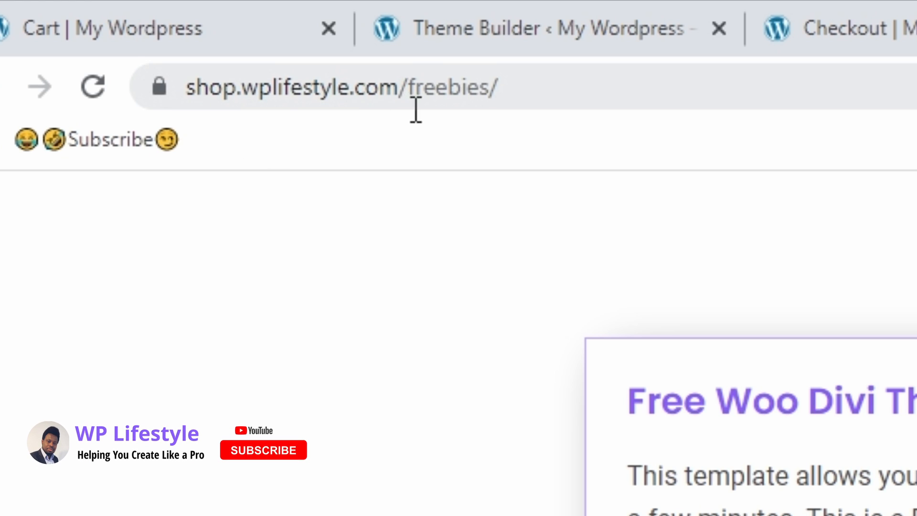
{"action": "left_click", "coordinate": [540, 88]}
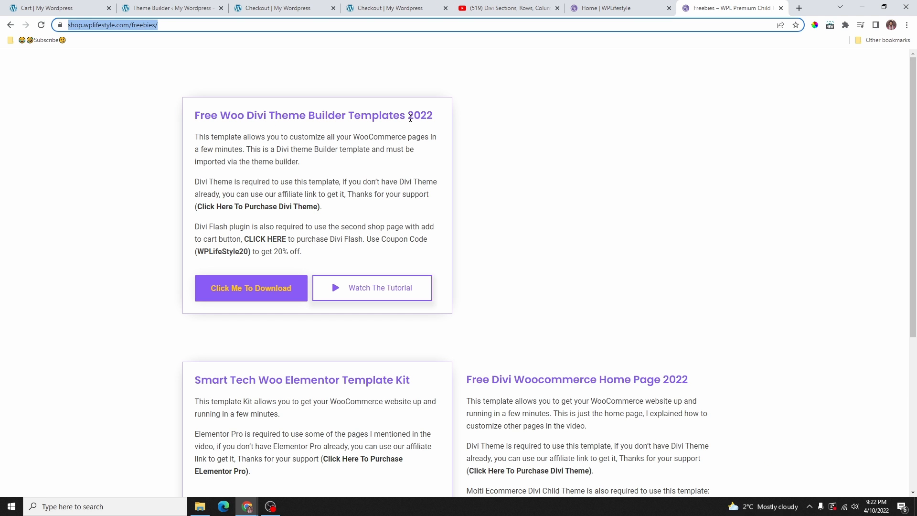
{"action": "left_click", "coordinate": [251, 293]}
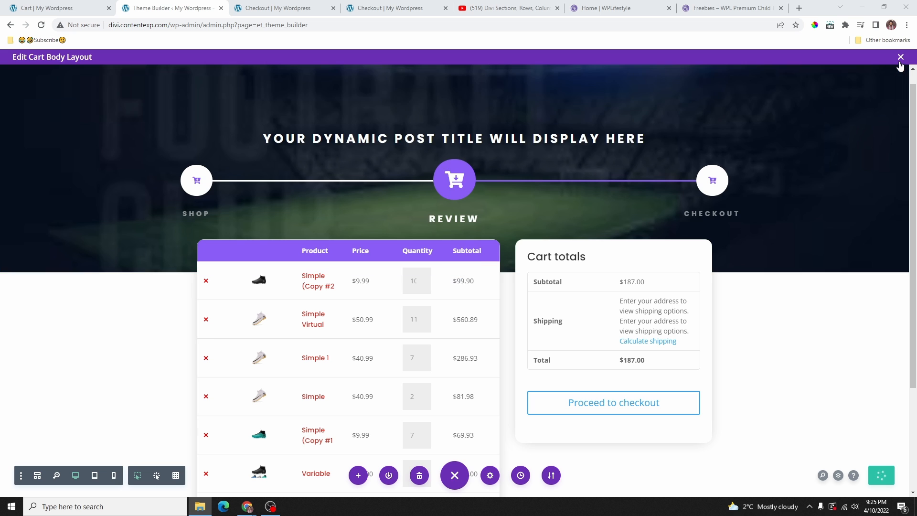
Step: Close the Cart body layout and import cartpage22.json into the Theme Builder, with overriding of existing assignments turned off
{"action": "left_click", "coordinate": [900, 58]}
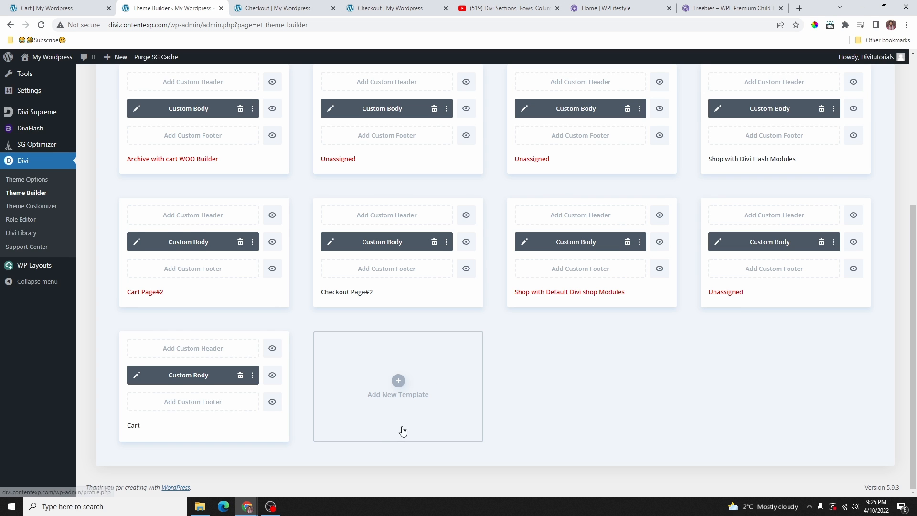
{"action": "scroll", "coordinate": [317, 254], "scroll_direction": "down", "scroll_amount": 4}
{"action": "scroll", "coordinate": [287, 253], "scroll_direction": "up", "scroll_amount": 4}
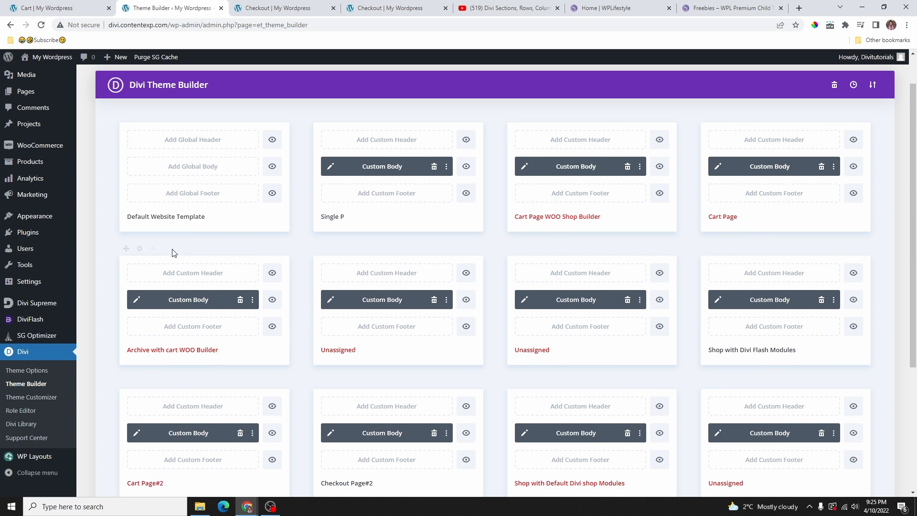
{"action": "scroll", "coordinate": [94, 290], "scroll_direction": "up", "scroll_amount": 1}
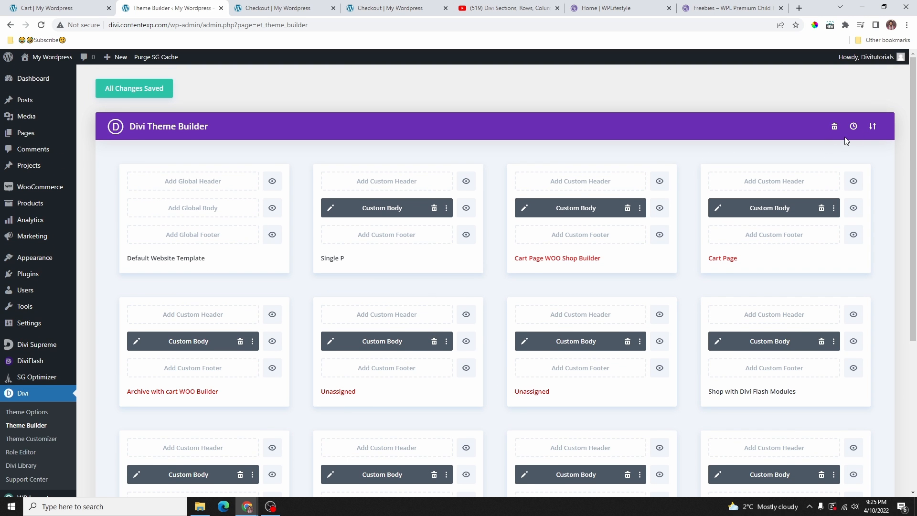
{"action": "left_click", "coordinate": [873, 127]}
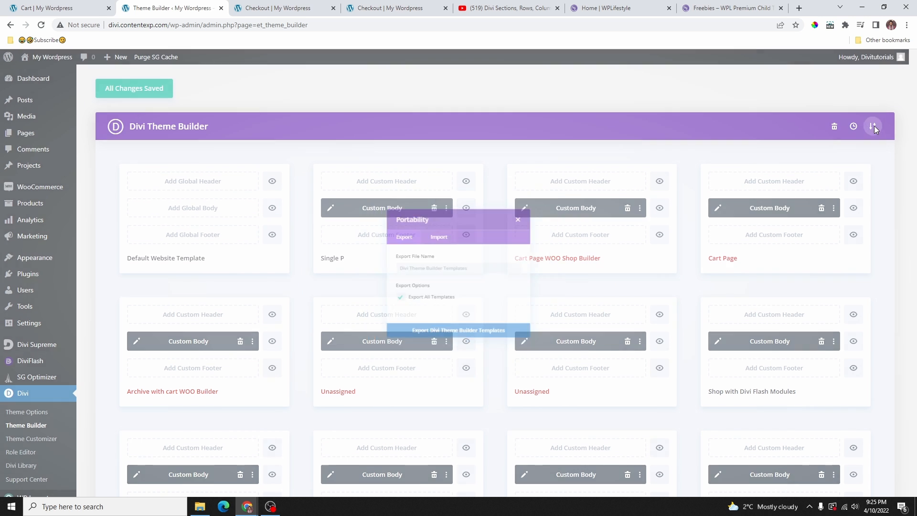
{"action": "left_click", "coordinate": [434, 227]}
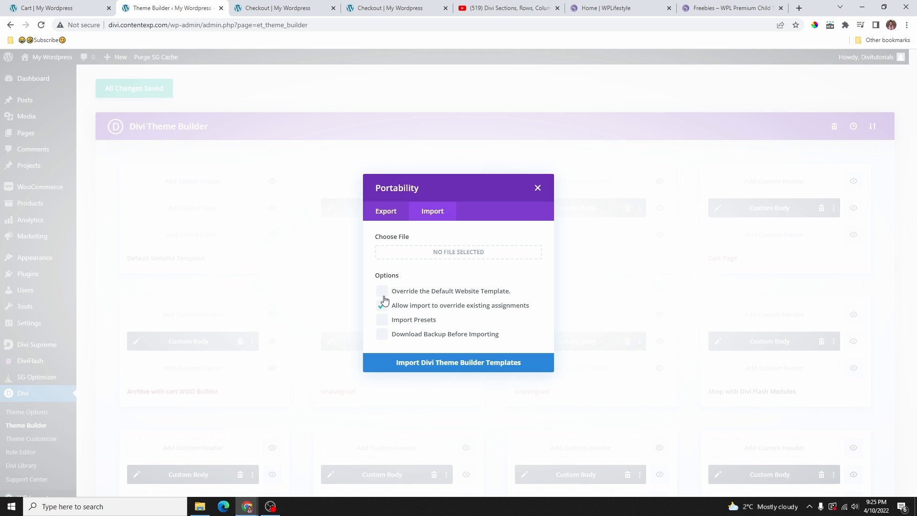
{"action": "left_click", "coordinate": [383, 305]}
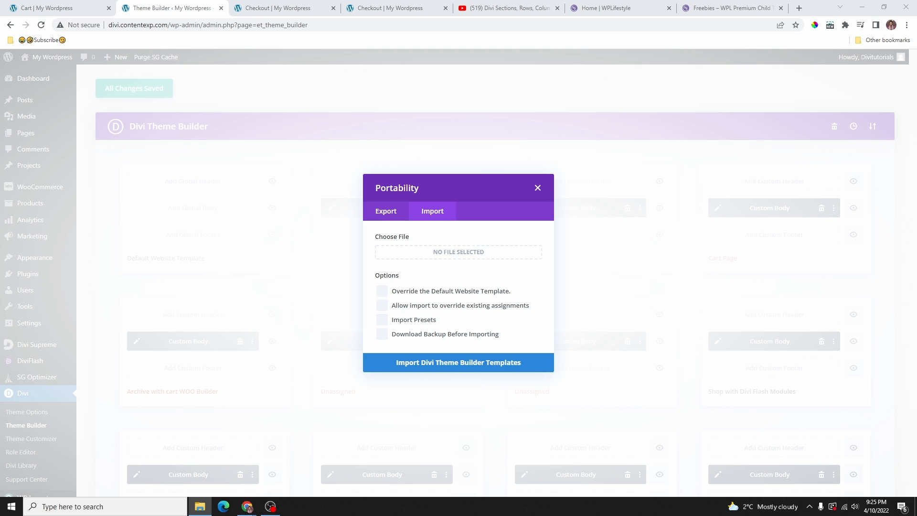
{"action": "left_click_drag", "start_coordinate": [0, 304], "coordinate": [453, 258]}
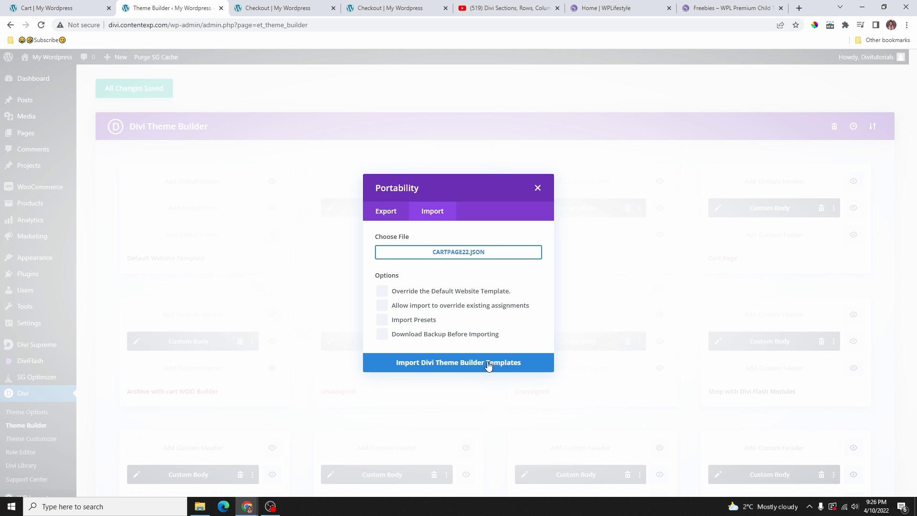
{"action": "left_click", "coordinate": [488, 366]}
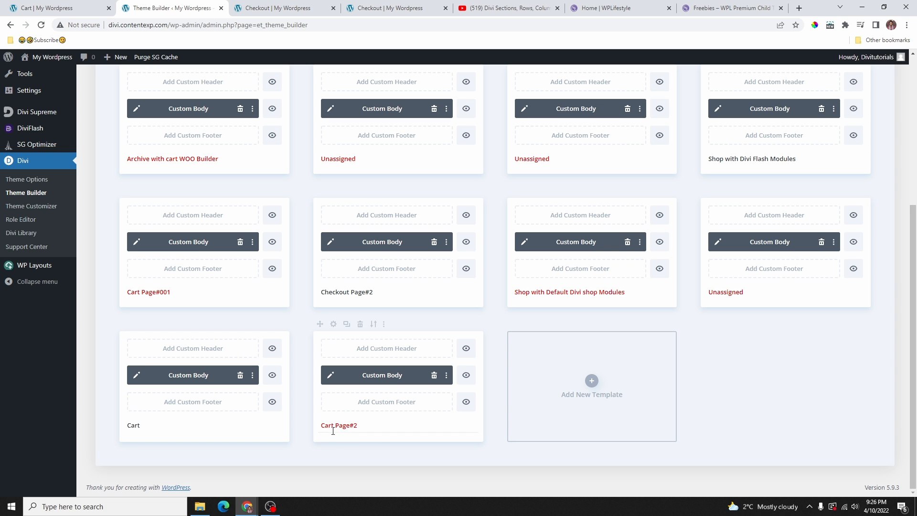
Step: Rename the newly imported Cart Page#2 template as "Sample Cart Page" and save the Theme Builder changes
{"action": "left_click", "coordinate": [360, 426]}
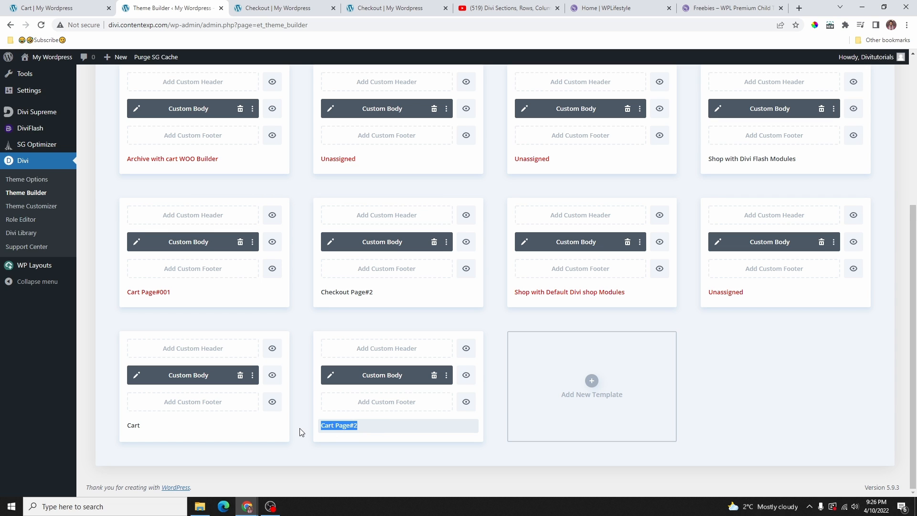
{"action": "type", "text": "Sample Cart Page"}
{"action": "scroll", "coordinate": [387, 395], "scroll_direction": "up", "scroll_amount": 2}
{"action": "scroll", "coordinate": [419, 393], "scroll_direction": "up", "scroll_amount": 3}
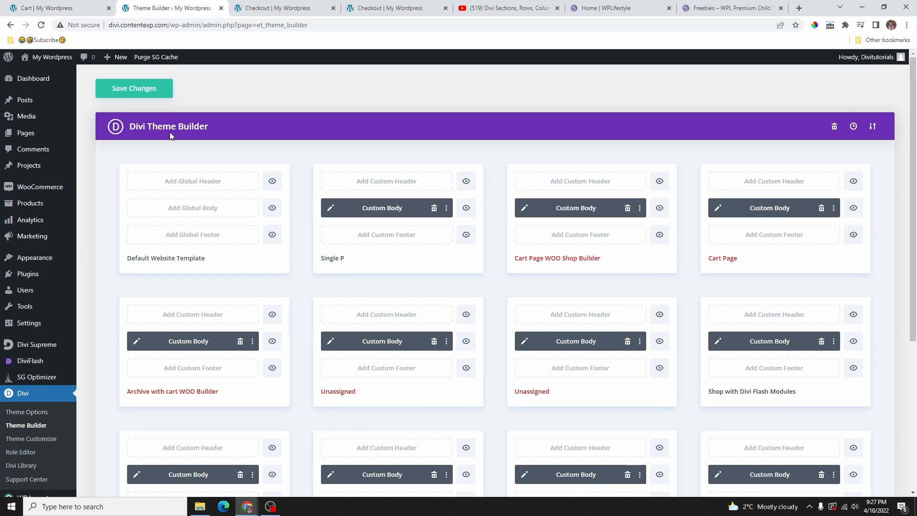
{"action": "left_click", "coordinate": [149, 100]}
Step: Open the Sample Cart Page custom body for editing and go through its layout to the Customer Satisfaction section
{"action": "scroll", "coordinate": [403, 233], "scroll_direction": "down", "scroll_amount": 5}
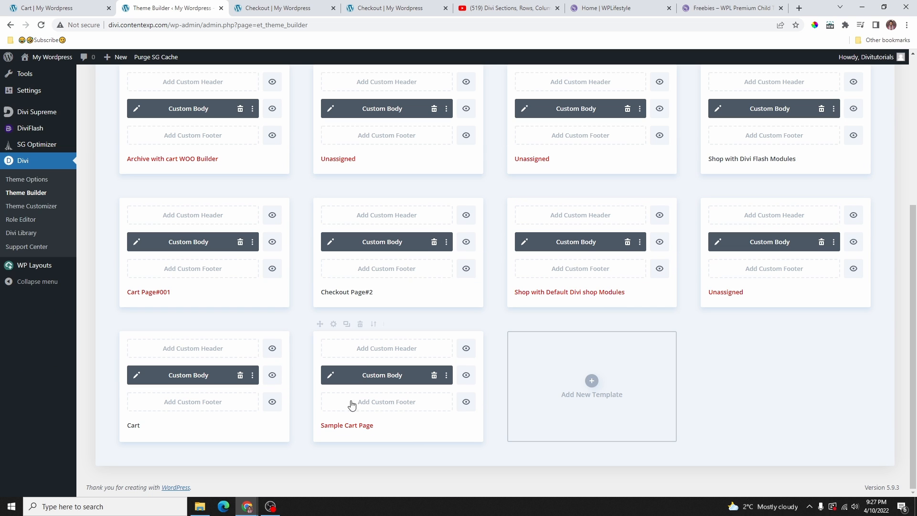
{"action": "left_click", "coordinate": [331, 376]}
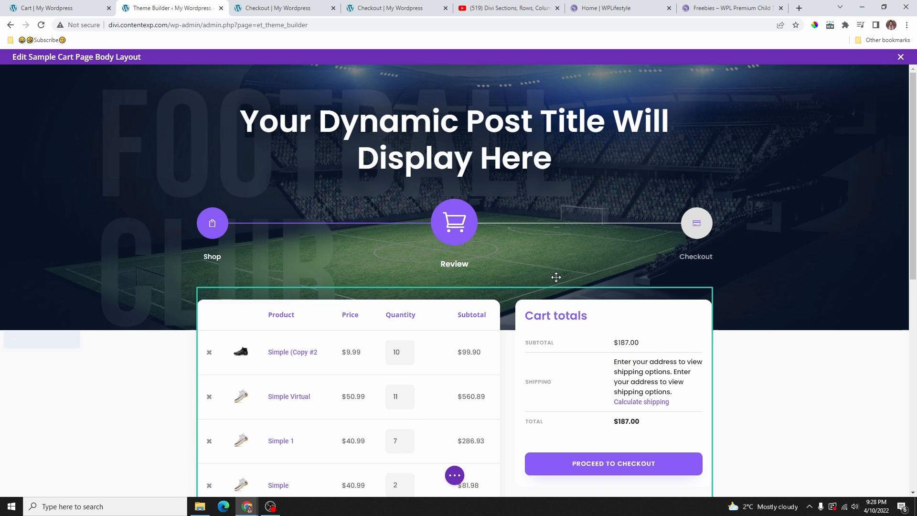
{"action": "scroll", "coordinate": [543, 367], "scroll_direction": "down", "scroll_amount": 5}
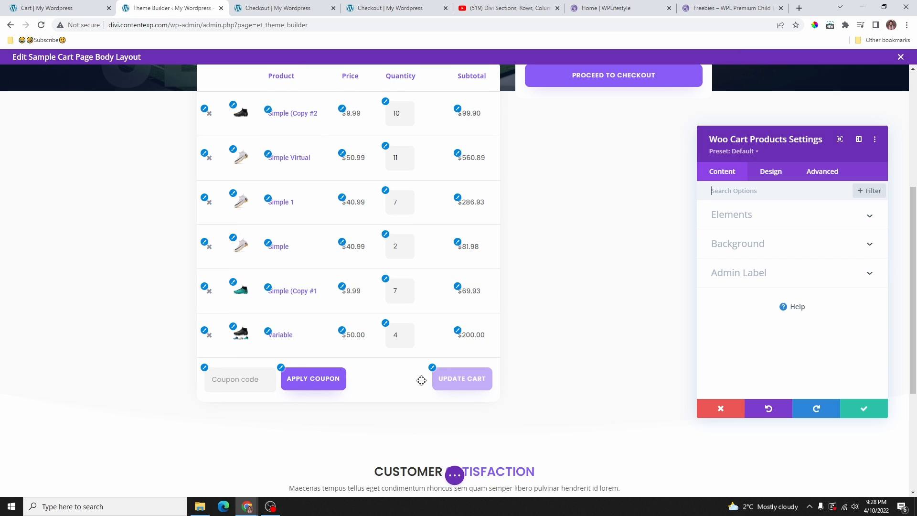
{"action": "left_click", "coordinate": [881, 412]}
{"action": "scroll", "coordinate": [460, 248], "scroll_direction": "down", "scroll_amount": 4}
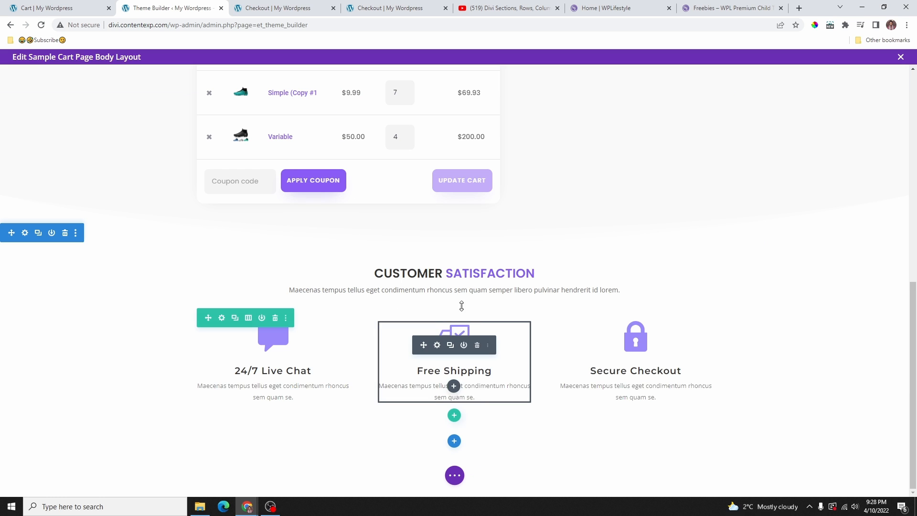
Step: Give the row holding the Live Chat, Free Shipping and Secure Checkout blurbs a yellow background
{"action": "left_click", "coordinate": [221, 317]}
{"action": "scroll", "coordinate": [747, 378], "scroll_direction": "down", "scroll_amount": 3}
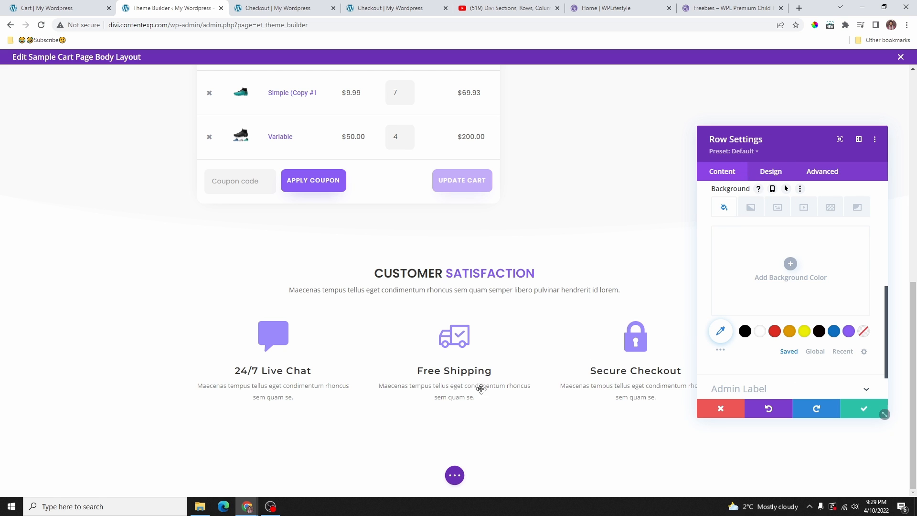
{"action": "left_click", "coordinate": [804, 332]}
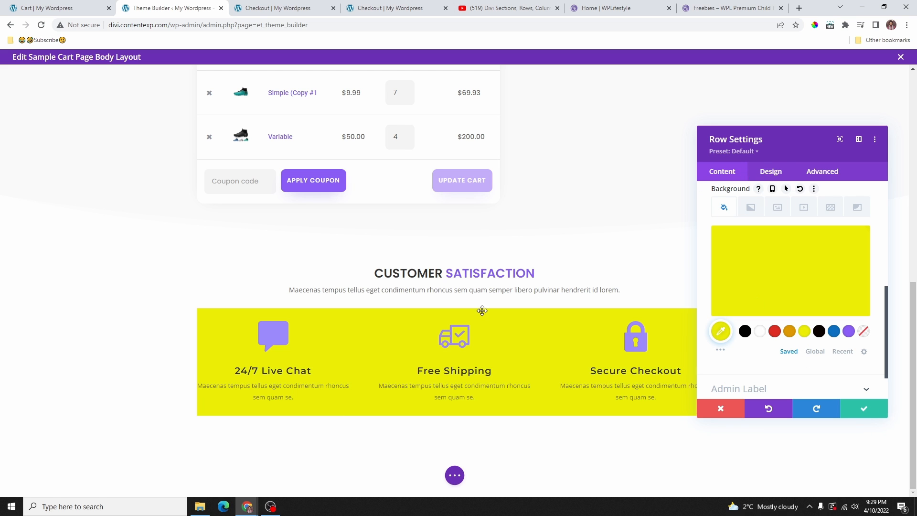
{"action": "left_click", "coordinate": [865, 409]}
Step: Save the Sample Cart Page body layout and close it to return to the template overview
{"action": "left_click", "coordinate": [454, 474]}
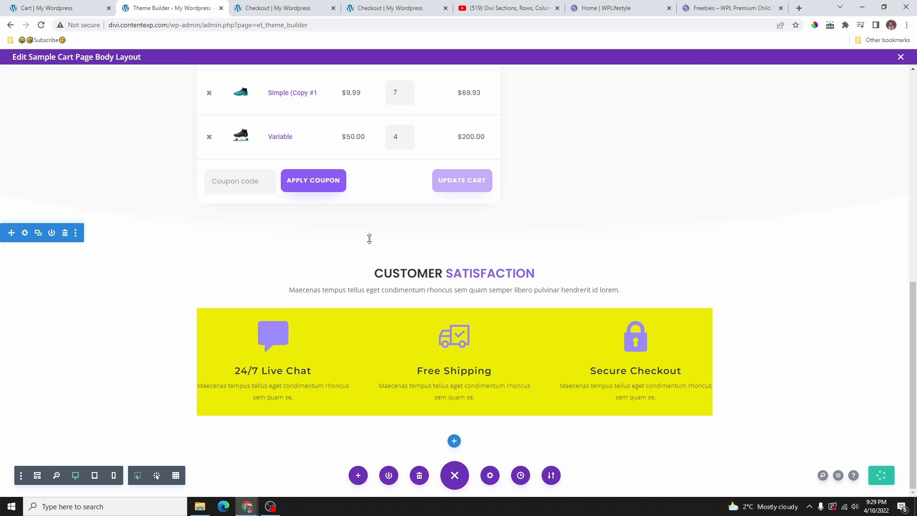
{"action": "scroll", "coordinate": [583, 231], "scroll_direction": "up", "scroll_amount": 3}
{"action": "scroll", "coordinate": [567, 277], "scroll_direction": "down", "scroll_amount": 3}
{"action": "scroll", "coordinate": [669, 144], "scroll_direction": "up", "scroll_amount": 3}
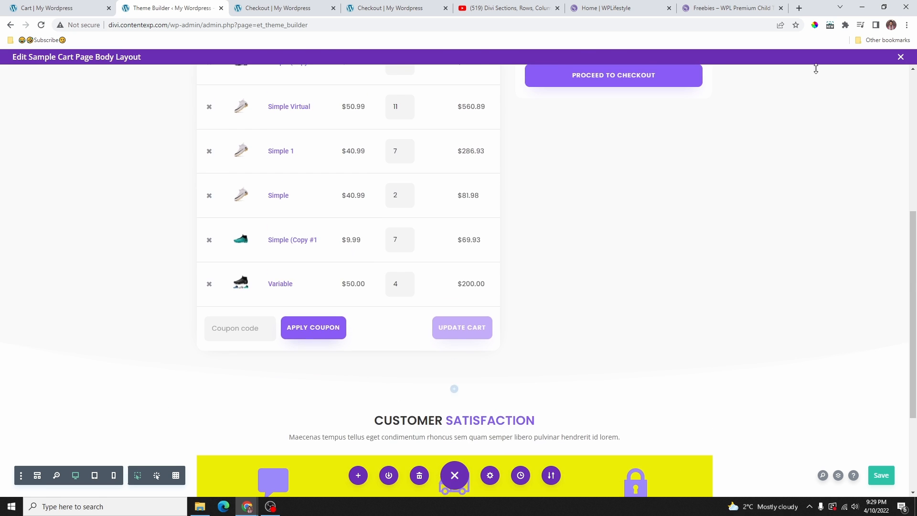
{"action": "scroll", "coordinate": [669, 145], "scroll_direction": "up", "scroll_amount": 5}
{"action": "left_click", "coordinate": [901, 57]}
{"action": "scroll", "coordinate": [411, 225], "scroll_direction": "up", "scroll_amount": 4}
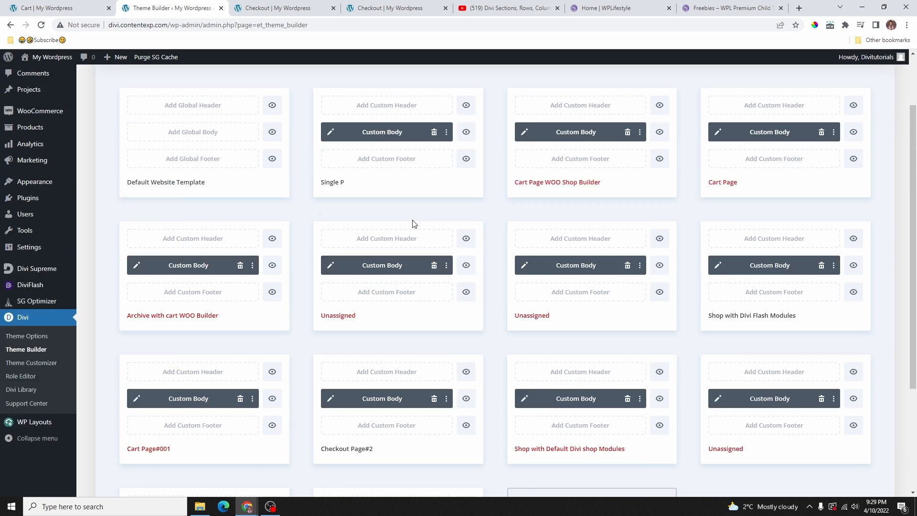
{"action": "scroll", "coordinate": [186, 192], "scroll_direction": "up", "scroll_amount": 1}
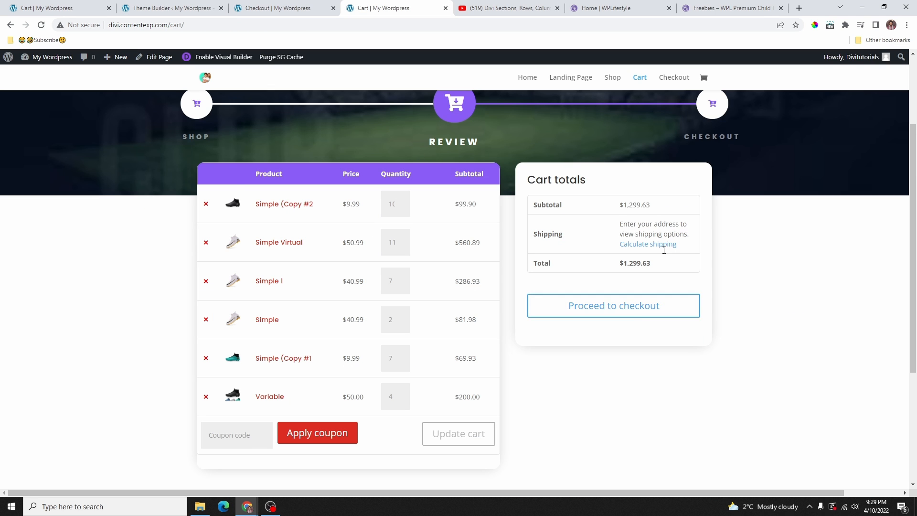
Step: Check which cart design the live cart page uses, then return to the Theme Builder
{"action": "scroll", "coordinate": [587, 266], "scroll_direction": "down", "scroll_amount": 5}
{"action": "scroll", "coordinate": [589, 266], "scroll_direction": "up", "scroll_amount": 4}
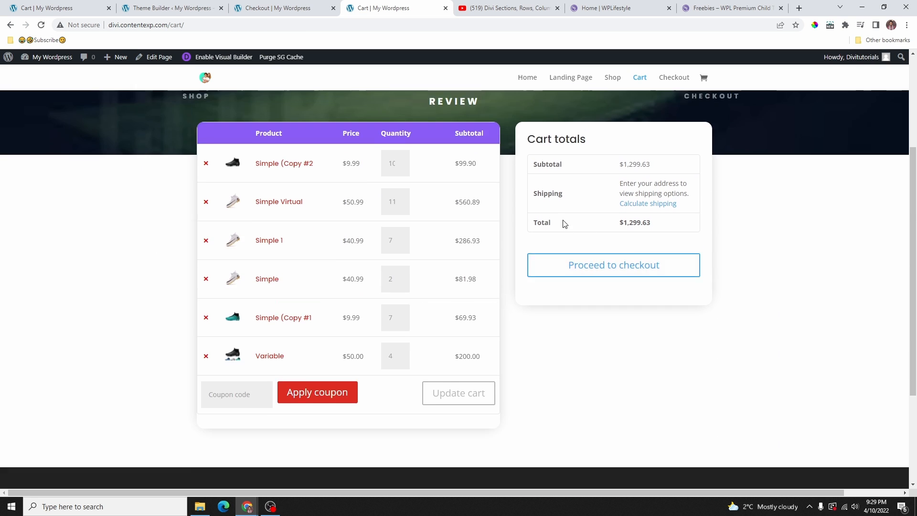
{"action": "scroll", "coordinate": [565, 224], "scroll_direction": "up", "scroll_amount": 1}
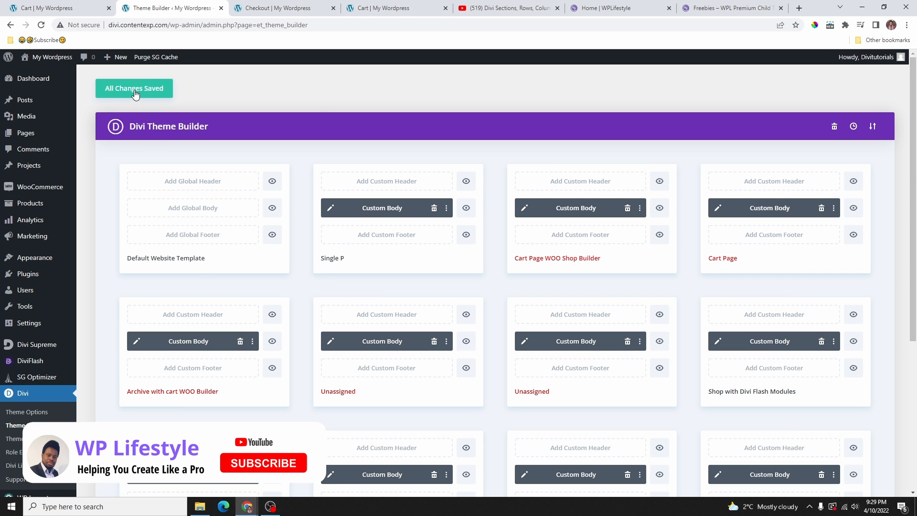
Step: Assign the Sample Cart Page template to the WooCommerce Cart page and save the Theme Builder changes
{"action": "scroll", "coordinate": [406, 356], "scroll_direction": "down", "scroll_amount": 5}
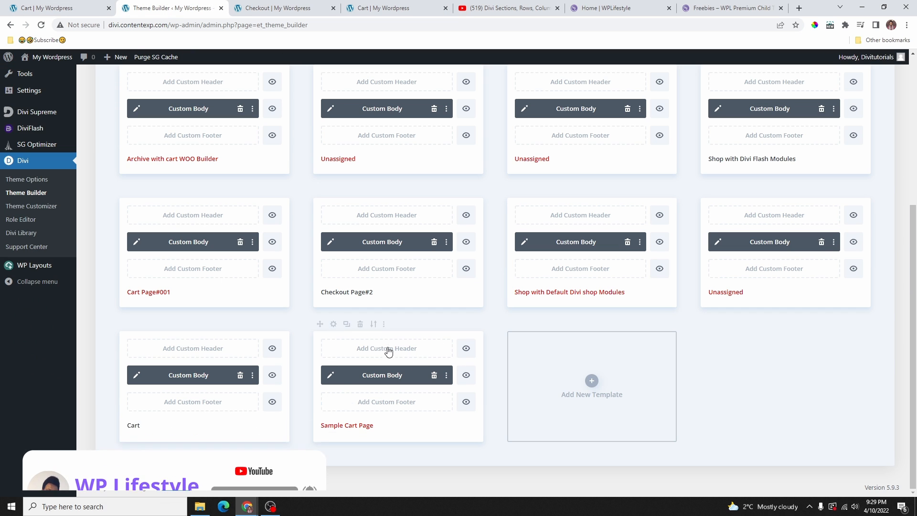
{"action": "left_click", "coordinate": [333, 325]}
{"action": "scroll", "coordinate": [366, 310], "scroll_direction": "down", "scroll_amount": 5}
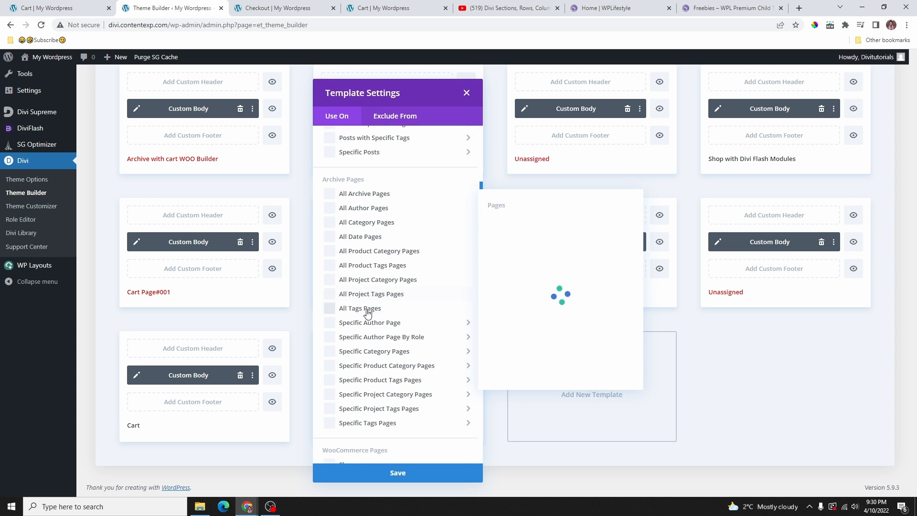
{"action": "scroll", "coordinate": [367, 334], "scroll_direction": "down", "scroll_amount": 1}
{"action": "left_click", "coordinate": [335, 337]}
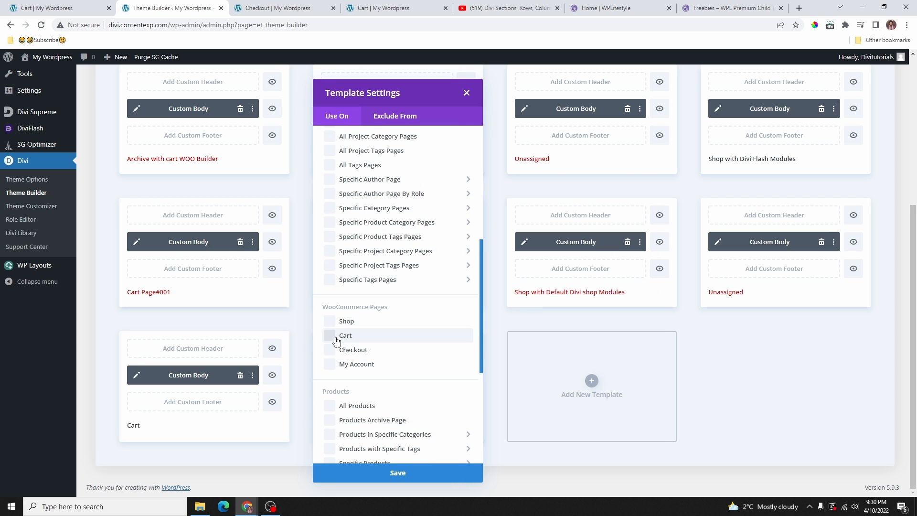
{"action": "scroll", "coordinate": [336, 340], "scroll_direction": "down", "scroll_amount": 2}
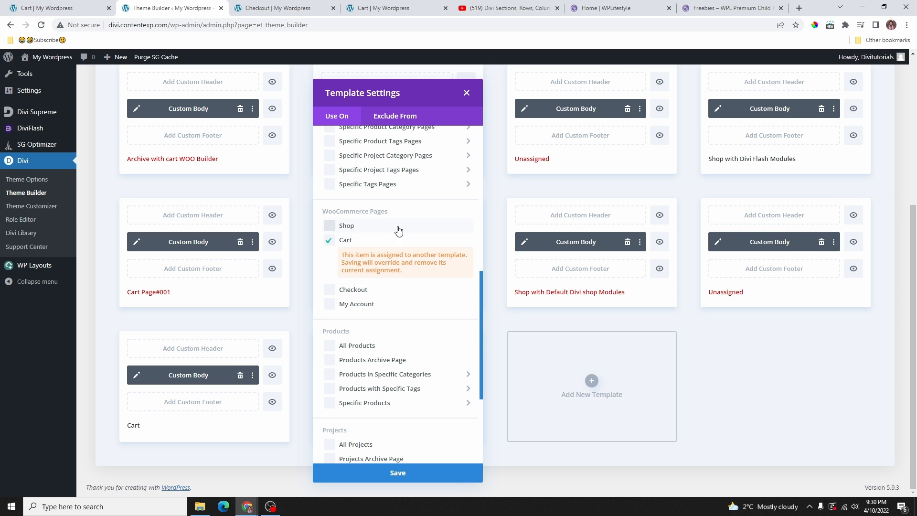
{"action": "scroll", "coordinate": [416, 233], "scroll_direction": "down", "scroll_amount": 2}
{"action": "left_click", "coordinate": [411, 474]}
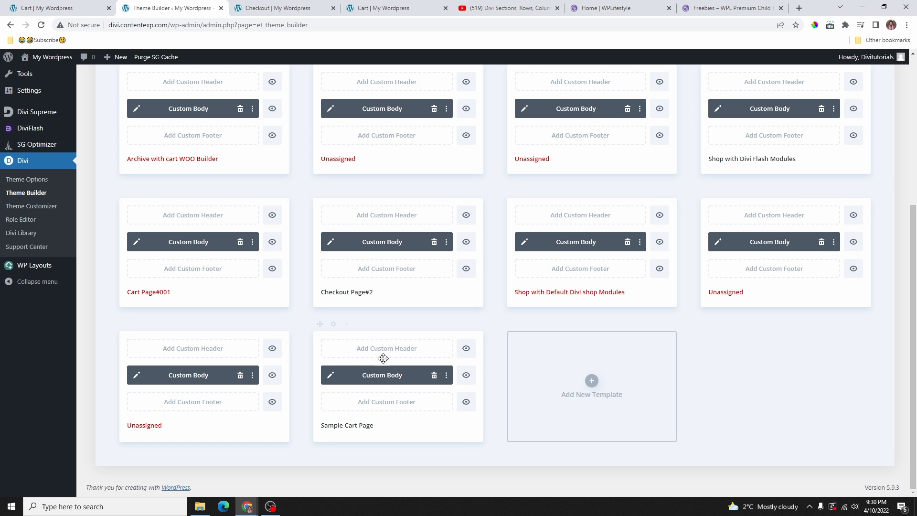
{"action": "scroll", "coordinate": [227, 207], "scroll_direction": "up", "scroll_amount": 5}
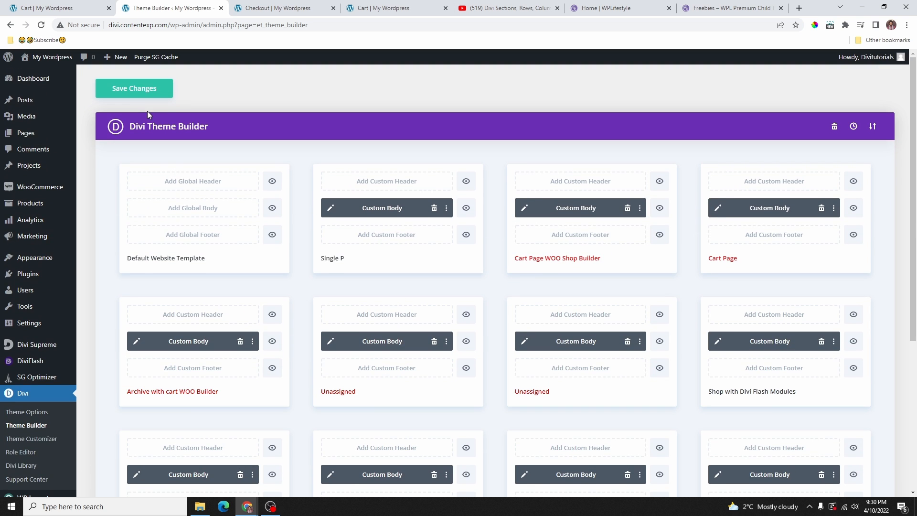
{"action": "left_click", "coordinate": [134, 91]}
Step: Reload the live cart page and review the imported design from the header down to the Customer Satisfaction row
{"action": "left_click", "coordinate": [385, 8]}
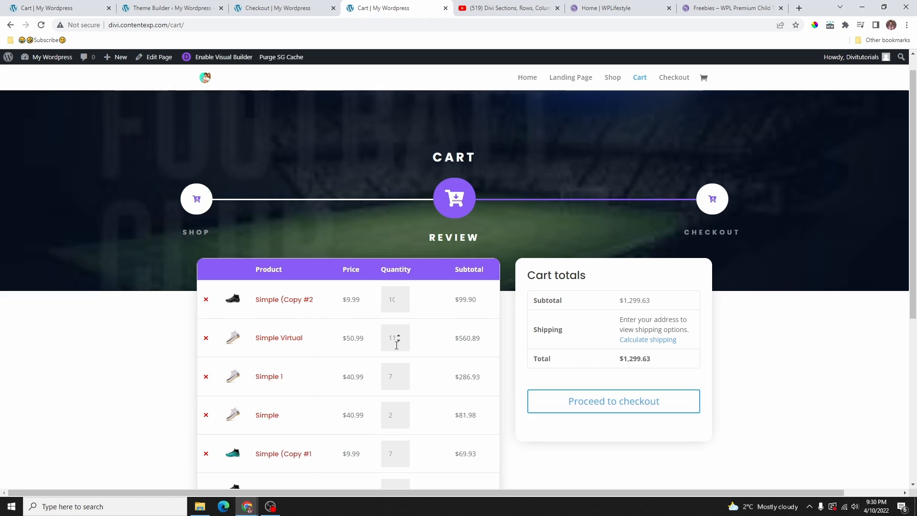
{"action": "scroll", "coordinate": [385, 360], "scroll_direction": "down", "scroll_amount": 3}
{"action": "scroll", "coordinate": [542, 260], "scroll_direction": "down", "scroll_amount": 2}
{"action": "scroll", "coordinate": [203, 102], "scroll_direction": "up", "scroll_amount": 5}
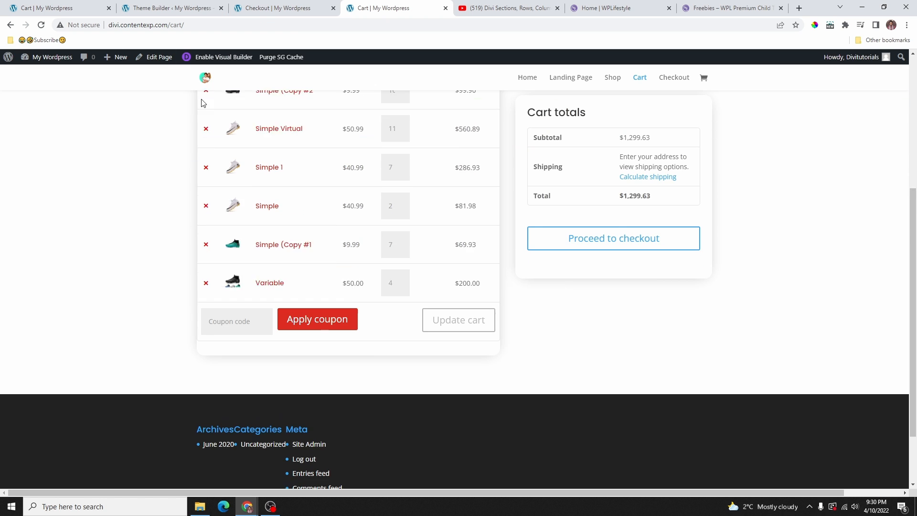
{"action": "left_click", "coordinate": [41, 25]}
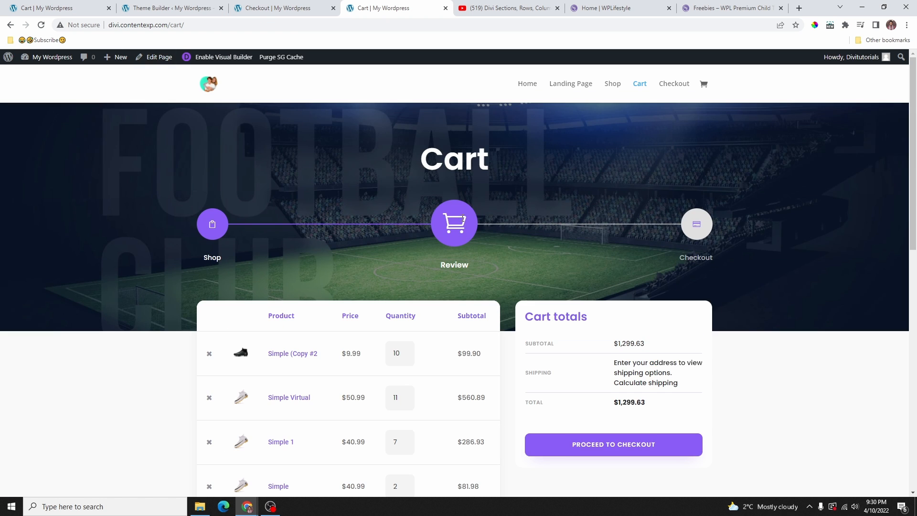
{"action": "scroll", "coordinate": [421, 242], "scroll_direction": "down", "scroll_amount": 2}
{"action": "scroll", "coordinate": [421, 242], "scroll_direction": "down", "scroll_amount": 10}
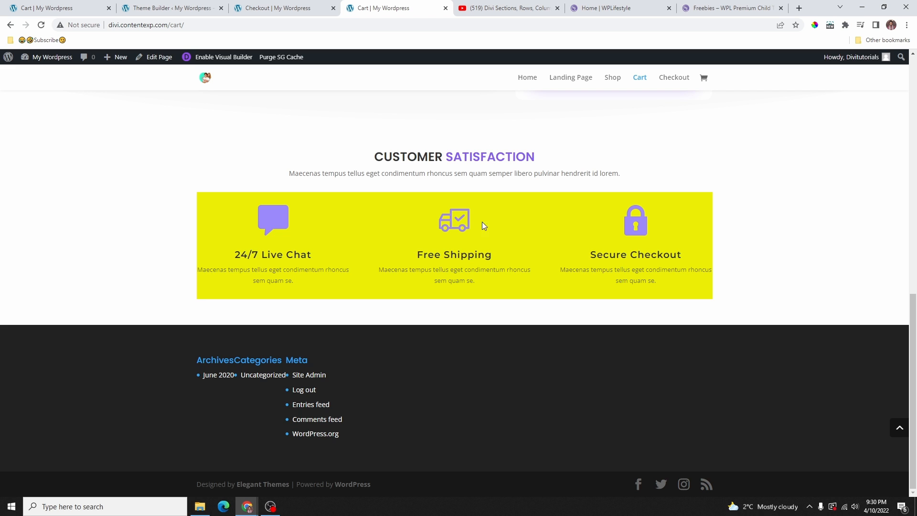
{"action": "scroll", "coordinate": [482, 225], "scroll_direction": "up", "scroll_amount": 10}
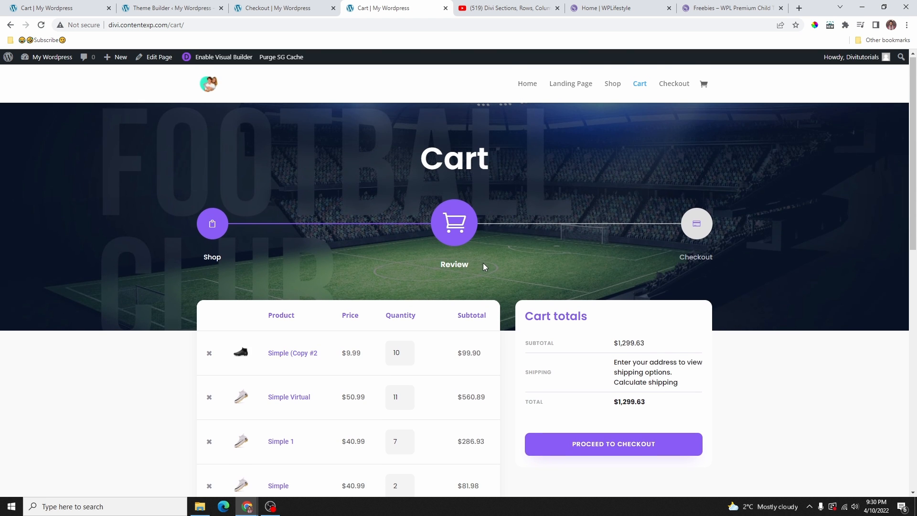
{"action": "scroll", "coordinate": [483, 266], "scroll_direction": "down", "scroll_amount": 8}
{"action": "scroll", "coordinate": [525, 253], "scroll_direction": "up", "scroll_amount": 8}
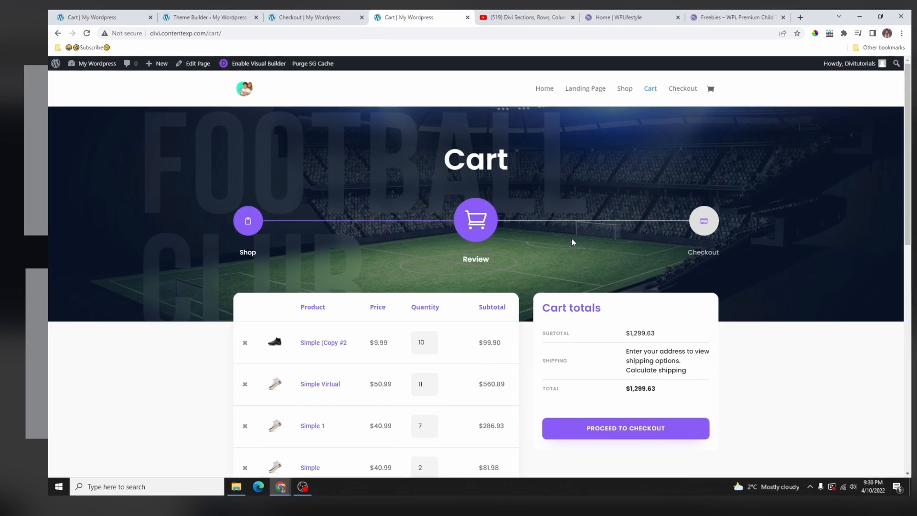